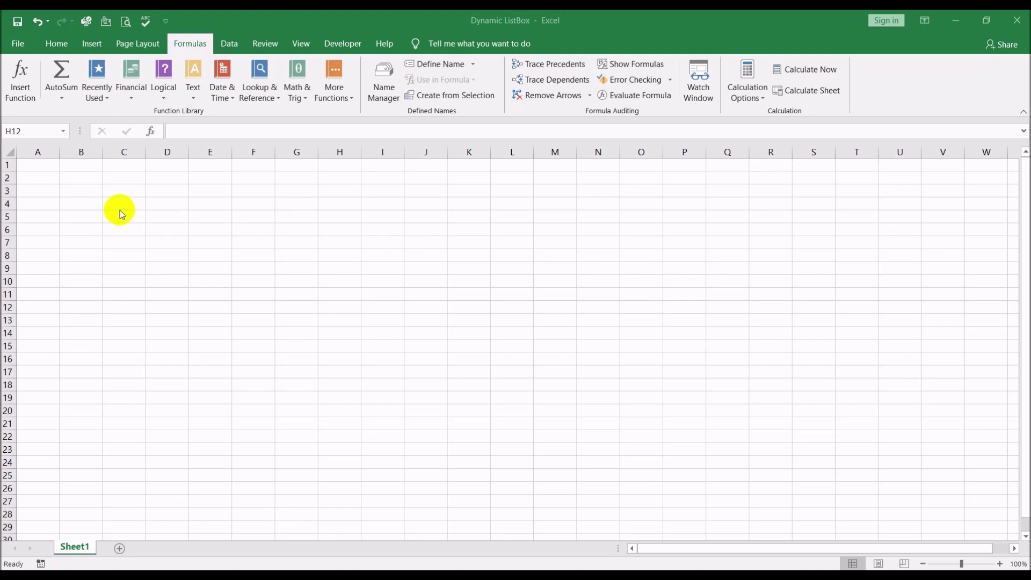
# Enter "1st Quarter" in cell B4 and "2nd Quarter" in cell B5
pyautogui.click(83, 196)
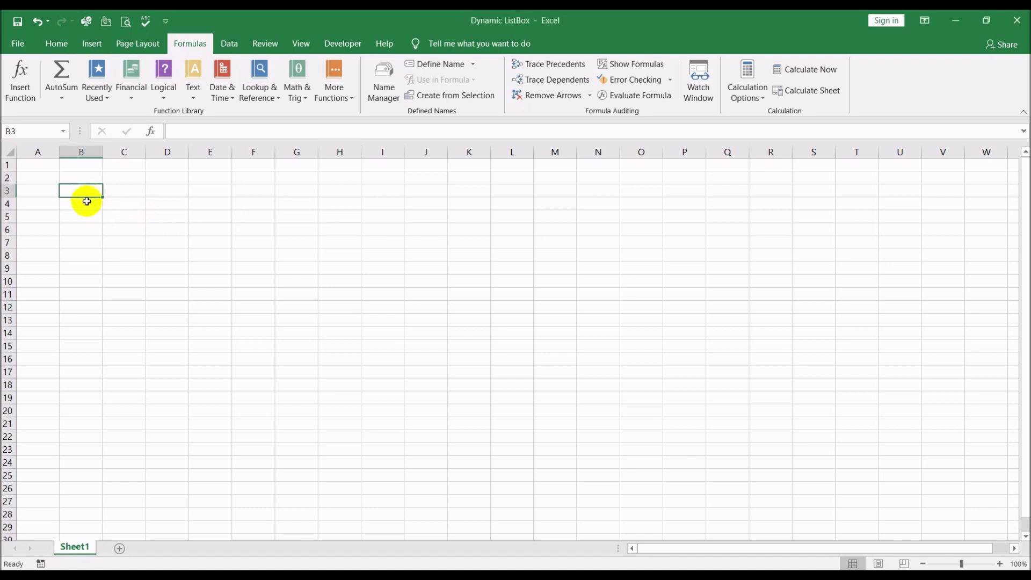
pyautogui.click(88, 204)
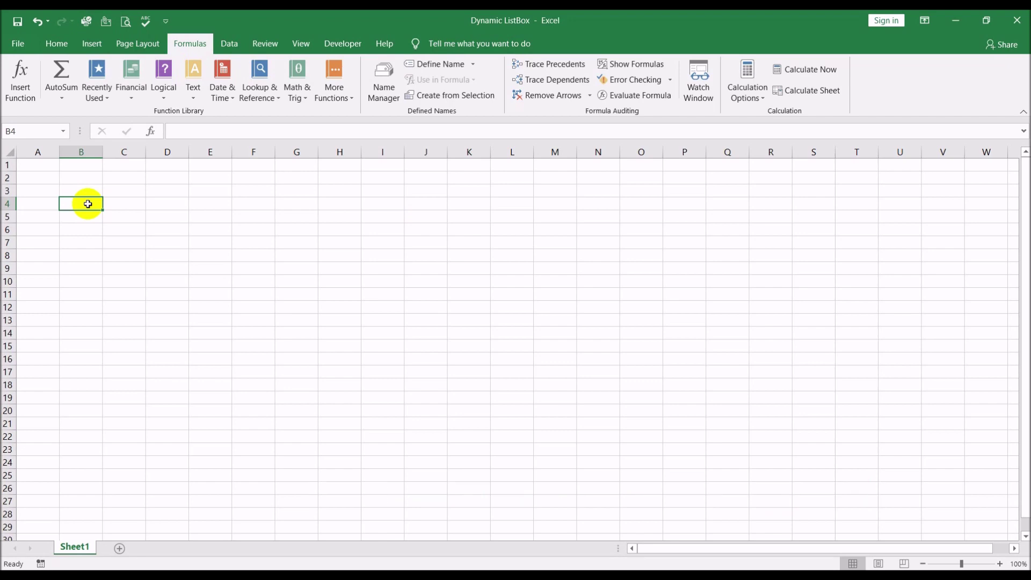
pyautogui.write('1st')
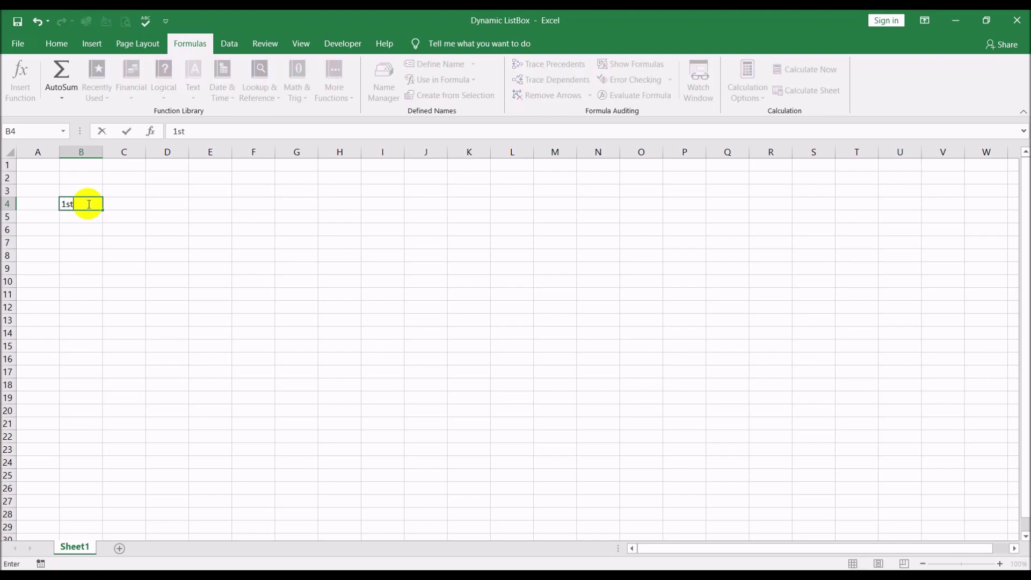
pyautogui.press('Return')
pyautogui.click(87, 204)
pyautogui.write('1st Quarter')
pyautogui.press('Return')
pyautogui.write('2nd')
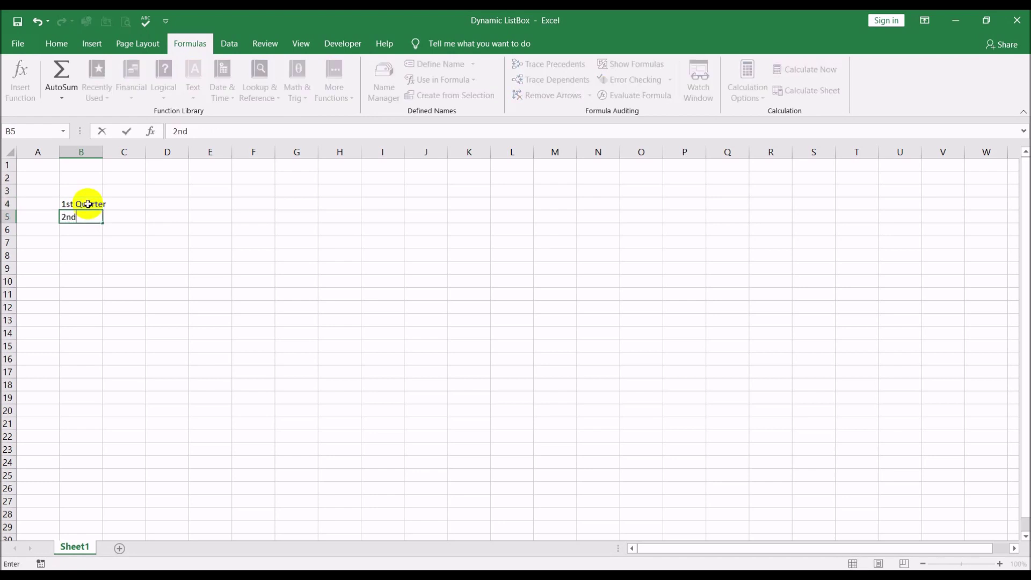
pyautogui.write(' Quarter')
pyautogui.press('Return')
# Enter "3rd Quarter" in B6 and "4th Quarter" in B7, and autofit column B to its contents
pyautogui.write('3')
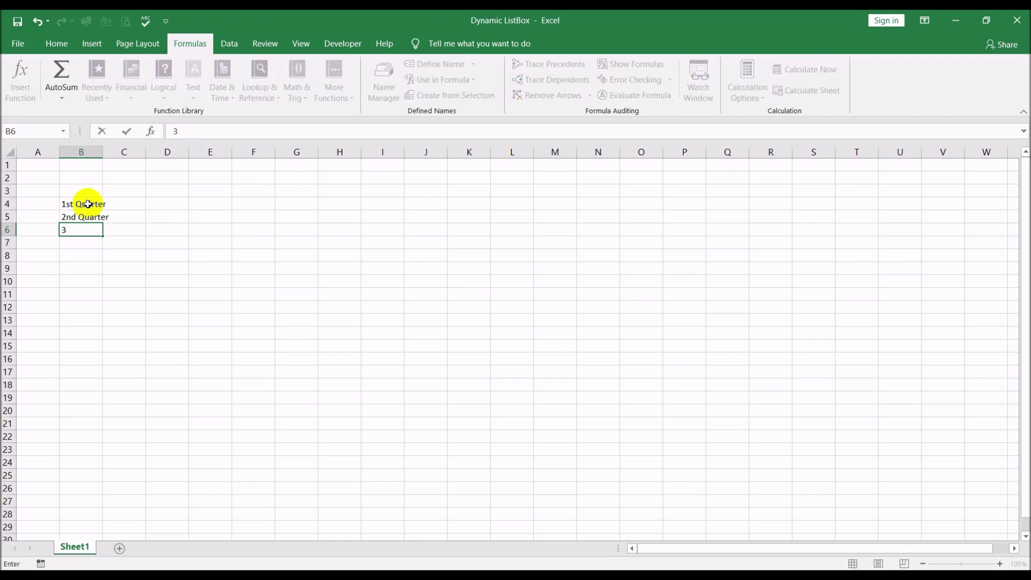
pyautogui.write('rd A')
pyautogui.press('BackSpace')
pyautogui.write('Quarter')
pyautogui.press('Return')
pyautogui.write('4th ')
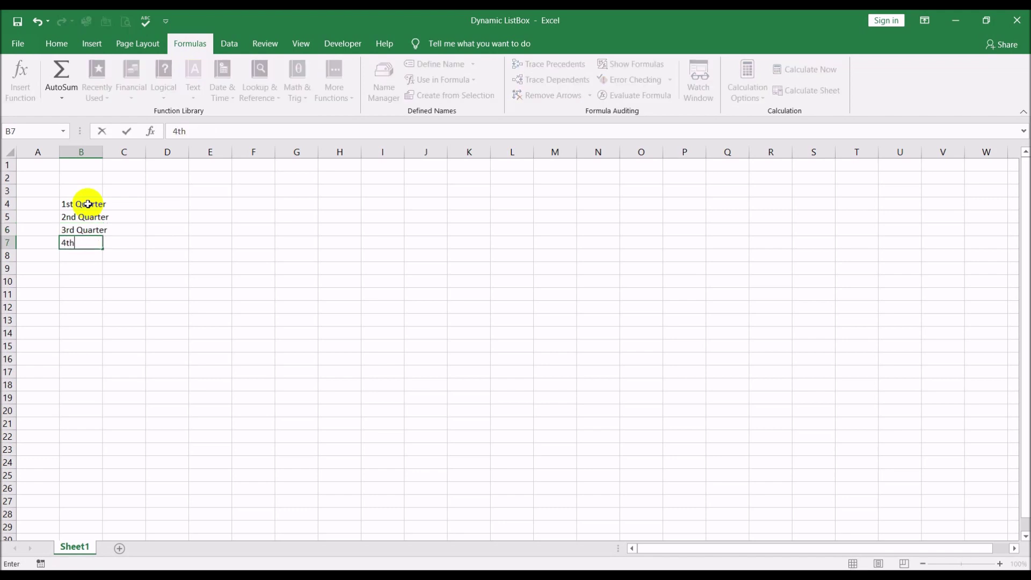
pyautogui.write('Quarter')
pyautogui.press('Return')
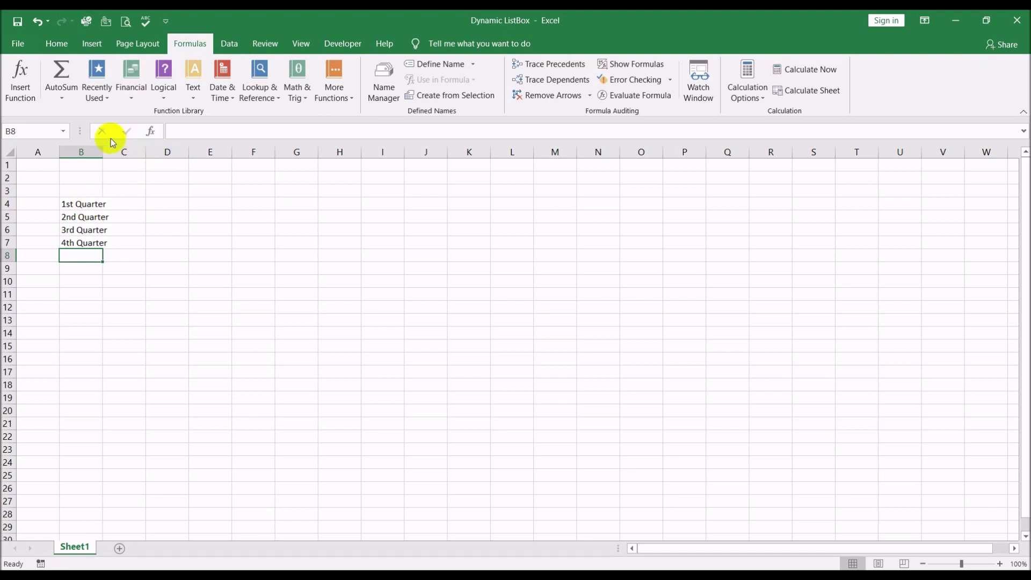
pyautogui.doubleClick(102, 152)
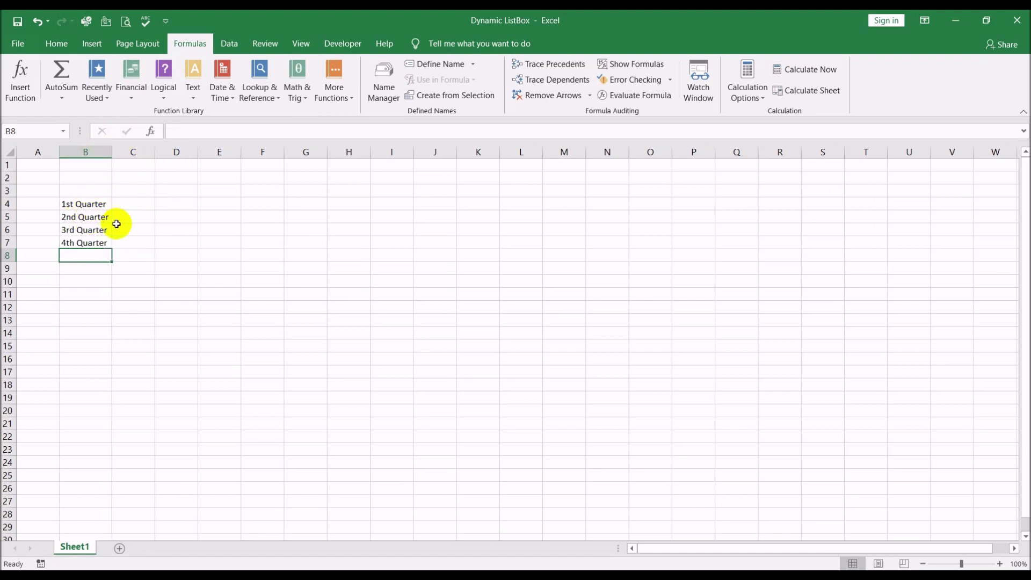
# Enter "January" in cell B11 and "February" in cell B12
pyautogui.click(89, 293)
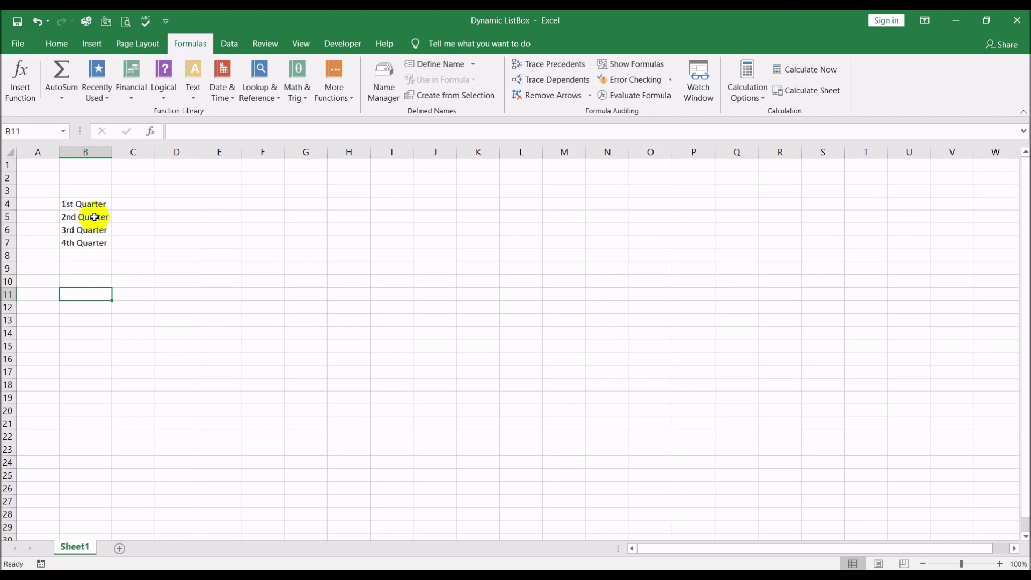
pyautogui.write('January')
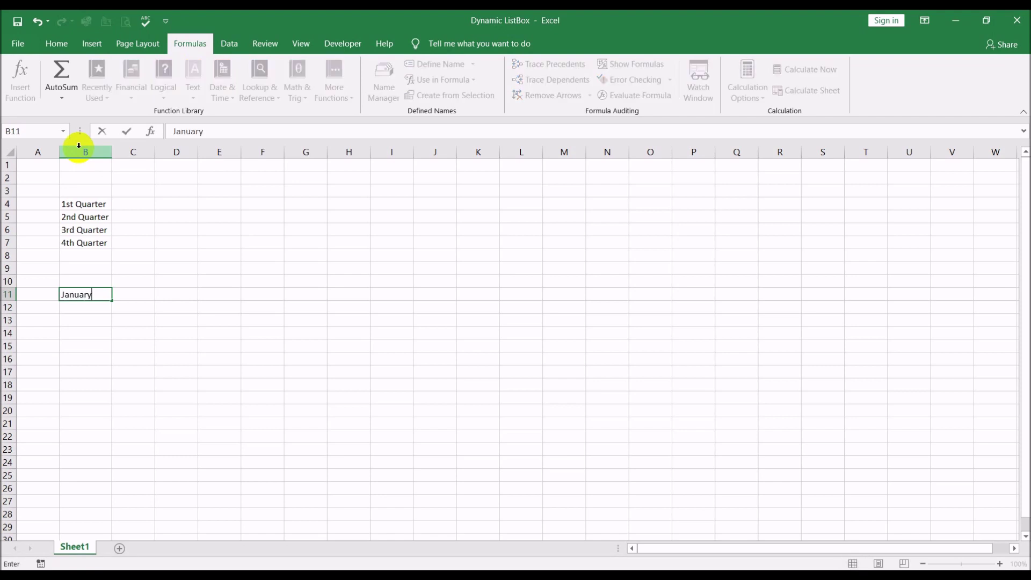
pyautogui.press('Return')
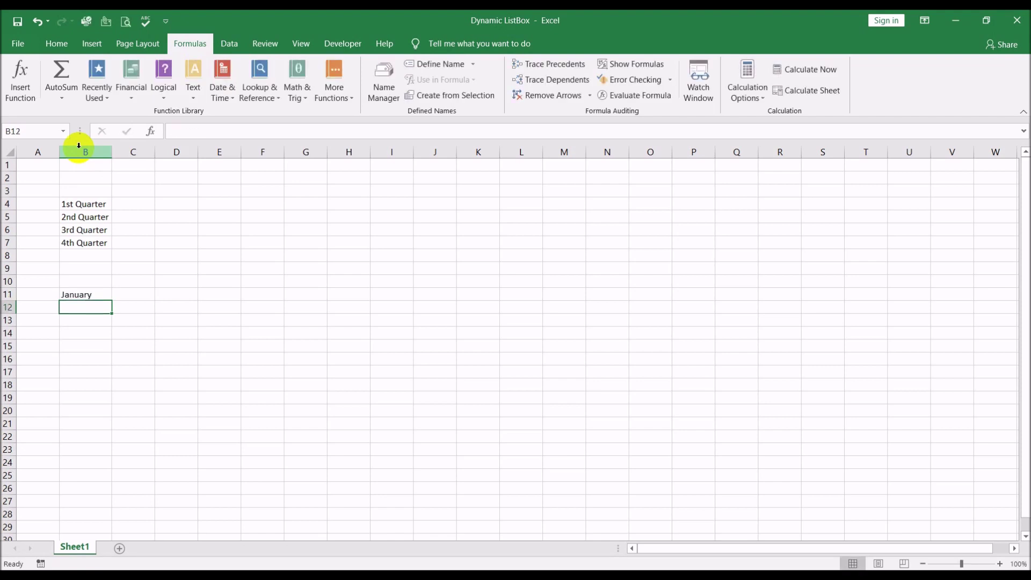
pyautogui.write('February')
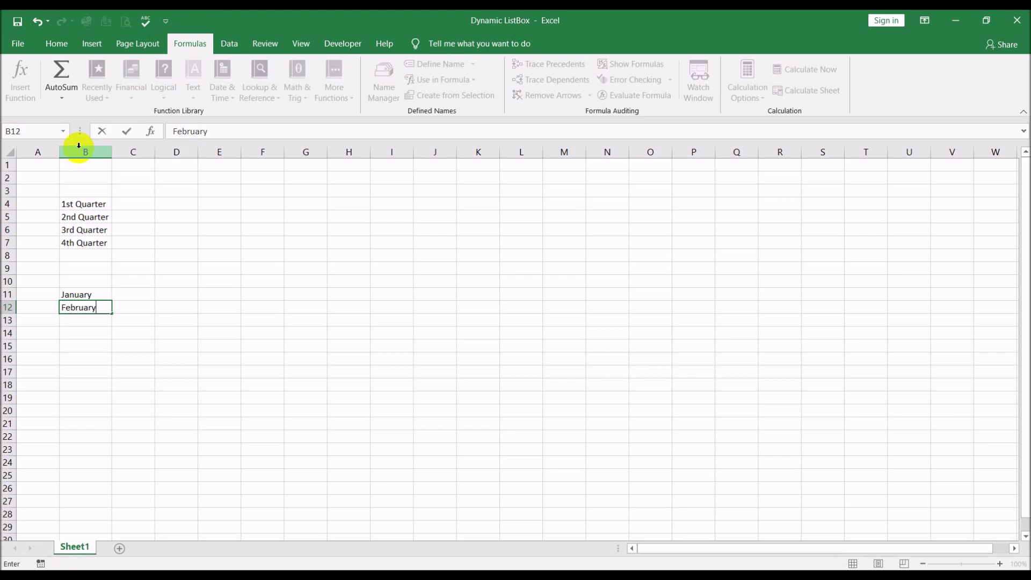
pyautogui.press('Return')
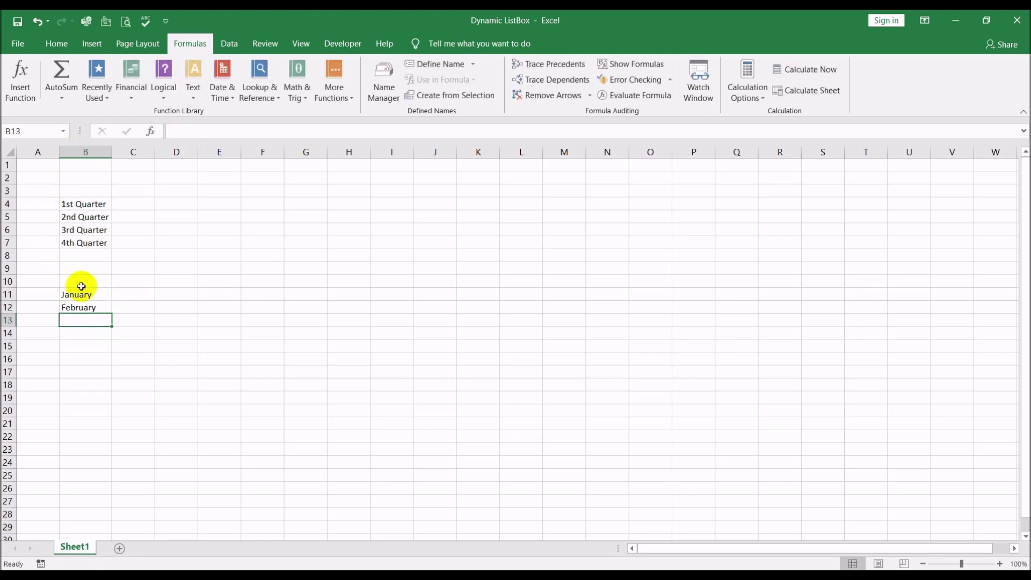
# Extend the month series from B11:B12 down to December in B22 with AutoFill
pyautogui.click(87, 294)
pyautogui.moveTo(86, 294); pyautogui.dragTo(84, 301)
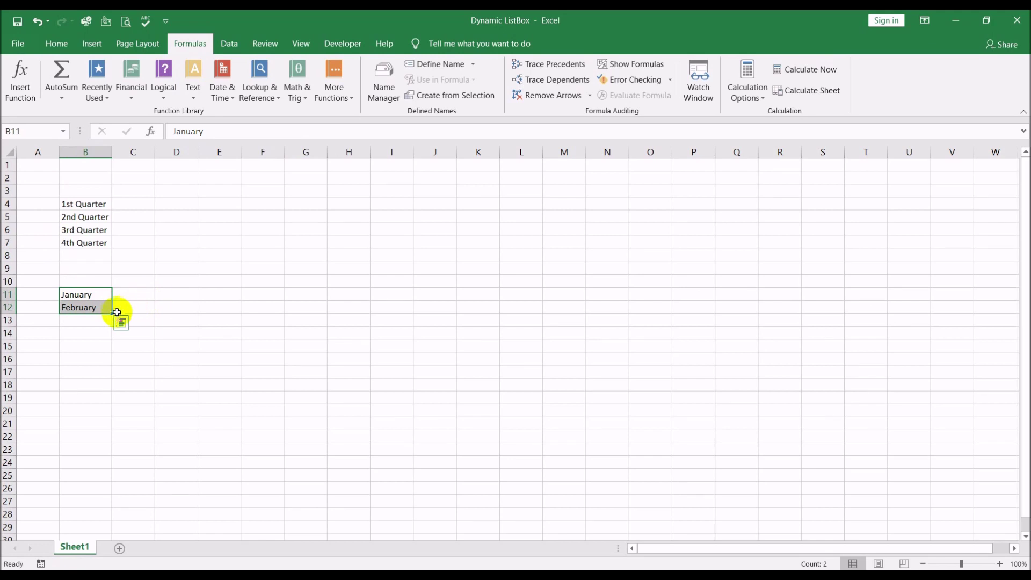
pyautogui.moveTo(113, 314); pyautogui.dragTo(114, 437)
pyautogui.click(215, 411)
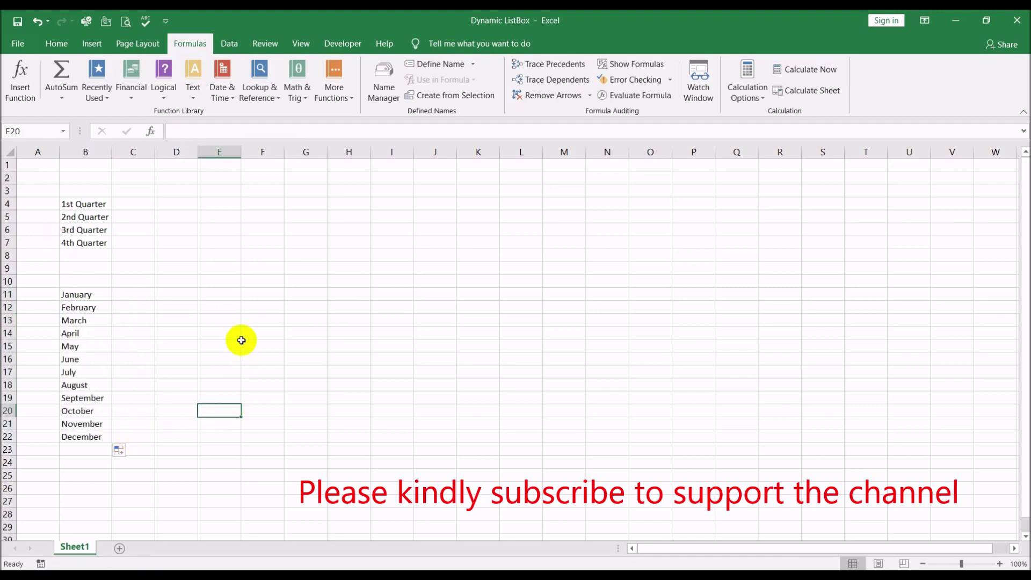
pyautogui.moveTo(242, 340); pyautogui.dragTo(247, 352)
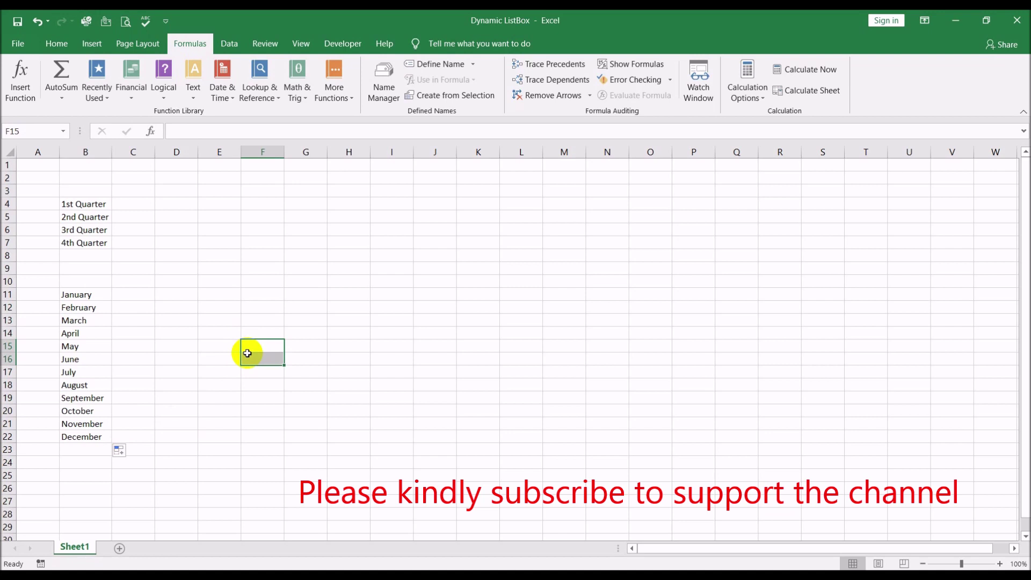
pyautogui.click(248, 254)
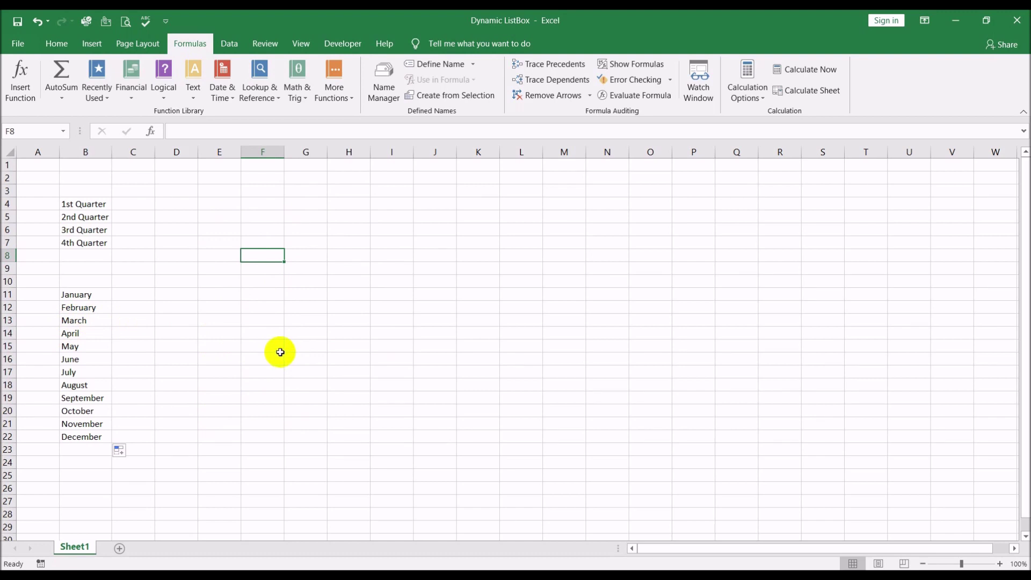
# Copy "1st Quarter" beside January to March in C11:C13 and "2nd Quarter" beside April to June in C14:C16
pyautogui.click(89, 202)
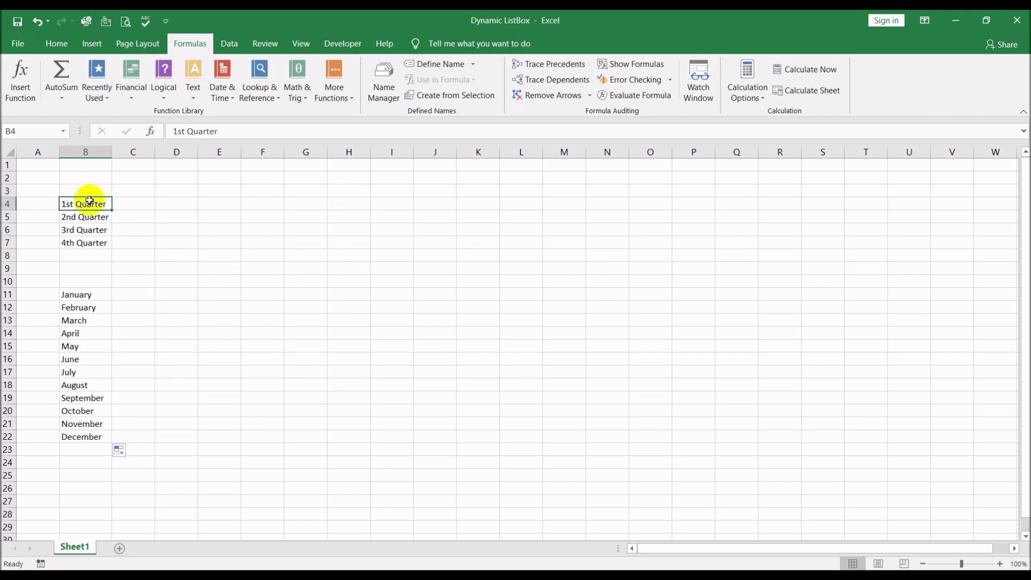
pyautogui.hotkey('ctrl', 'c')
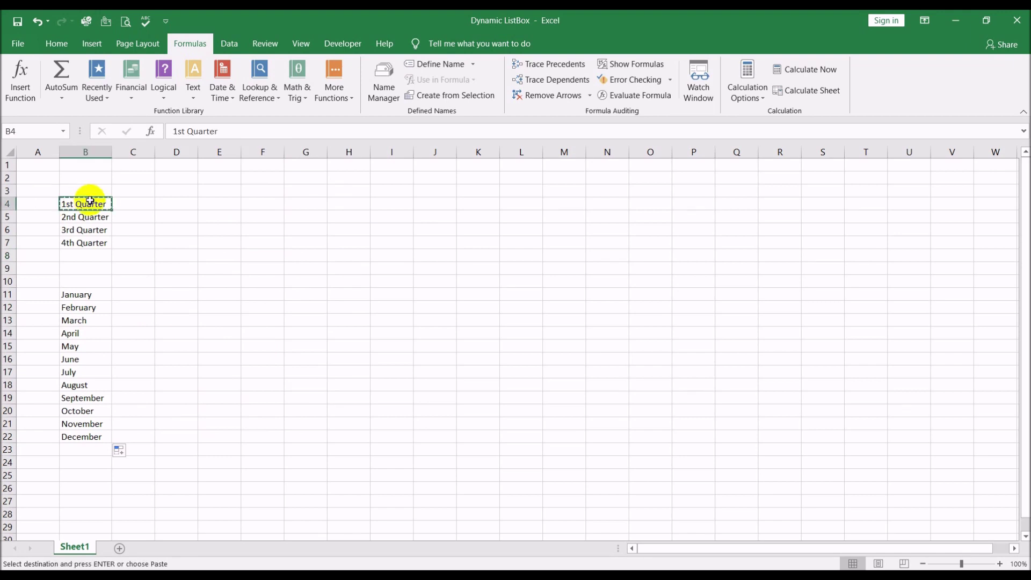
pyautogui.moveTo(134, 294); pyautogui.dragTo(137, 314)
pyautogui.hotkey('ctrl', 'v')
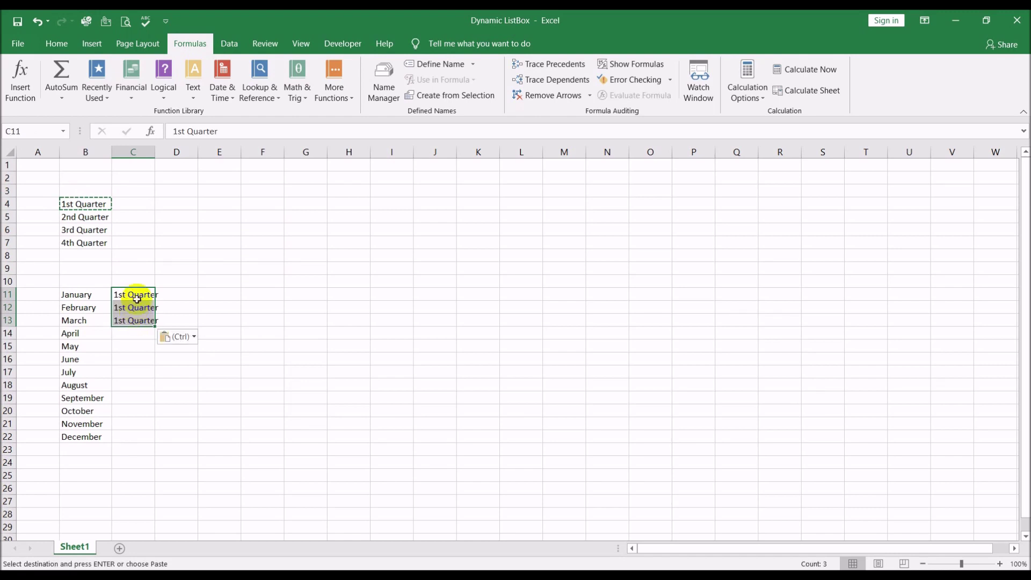
pyautogui.click(86, 218)
pyautogui.hotkey('ctrl', 'c')
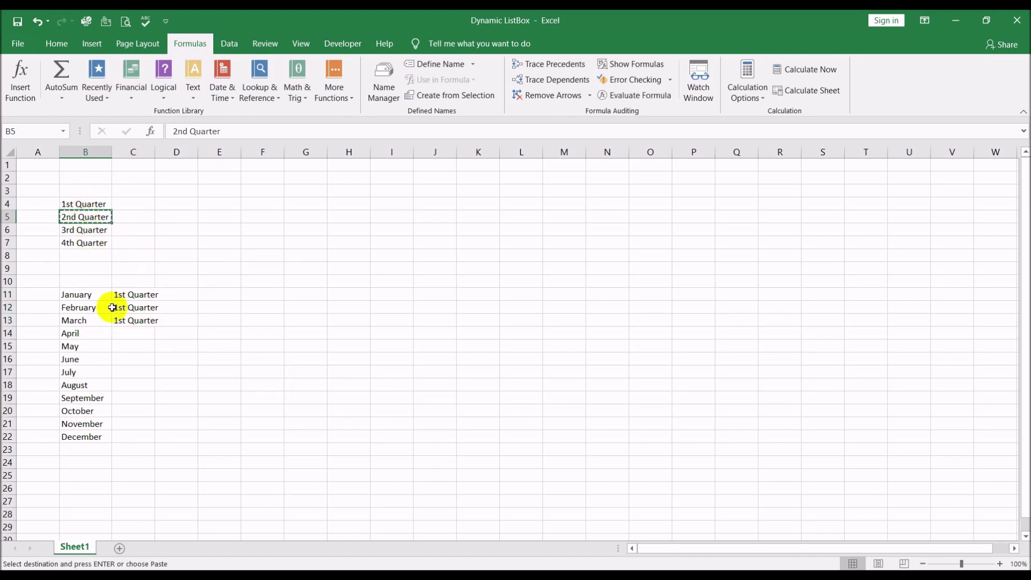
pyautogui.moveTo(122, 332); pyautogui.dragTo(131, 356)
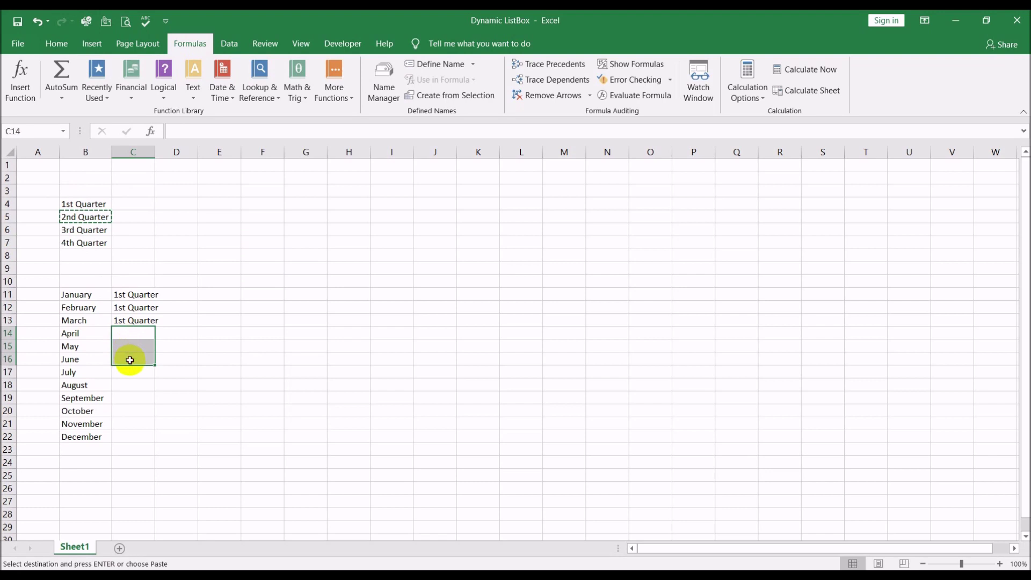
pyautogui.hotkey('ctrl', 'v')
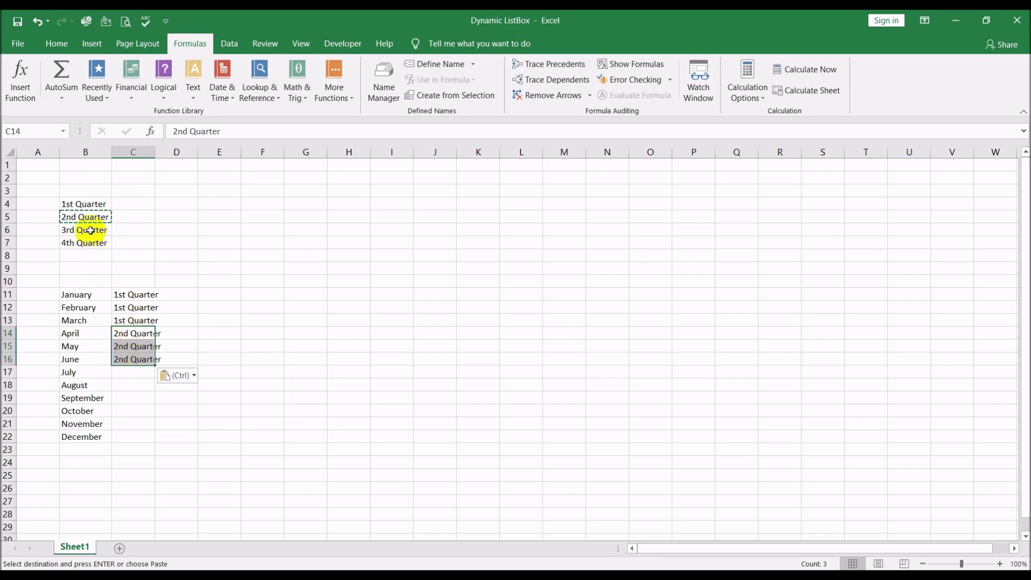
# Copy "3rd Quarter" beside July to September in C17:C19 and "4th Quarter" beside October to December in C20:C22
pyautogui.click(88, 230)
pyautogui.hotkey('ctrl', 'c')
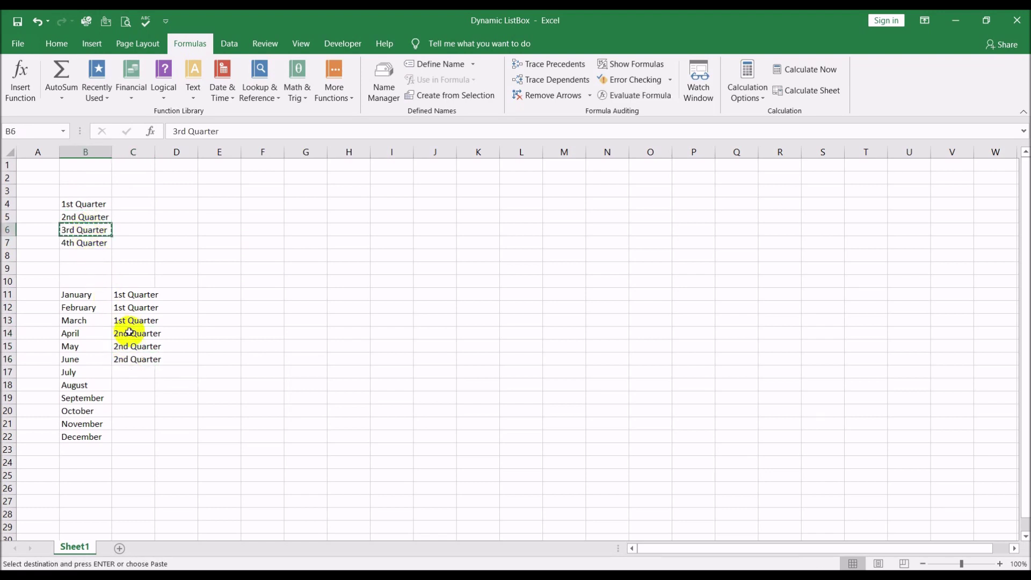
pyautogui.click(138, 372)
pyautogui.moveTo(138, 373); pyautogui.dragTo(138, 398)
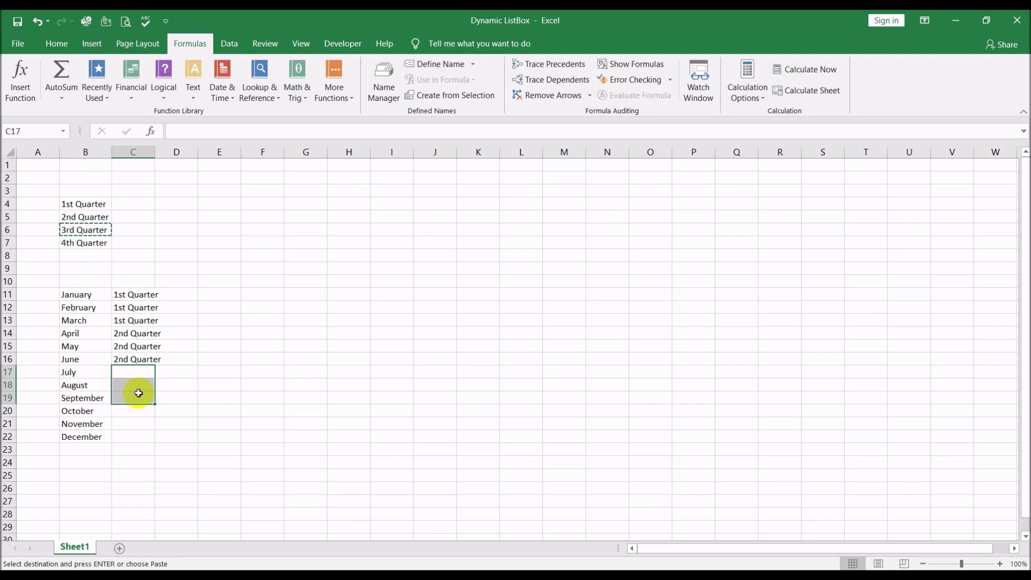
pyautogui.hotkey('ctrl', 'v')
pyautogui.click(84, 240)
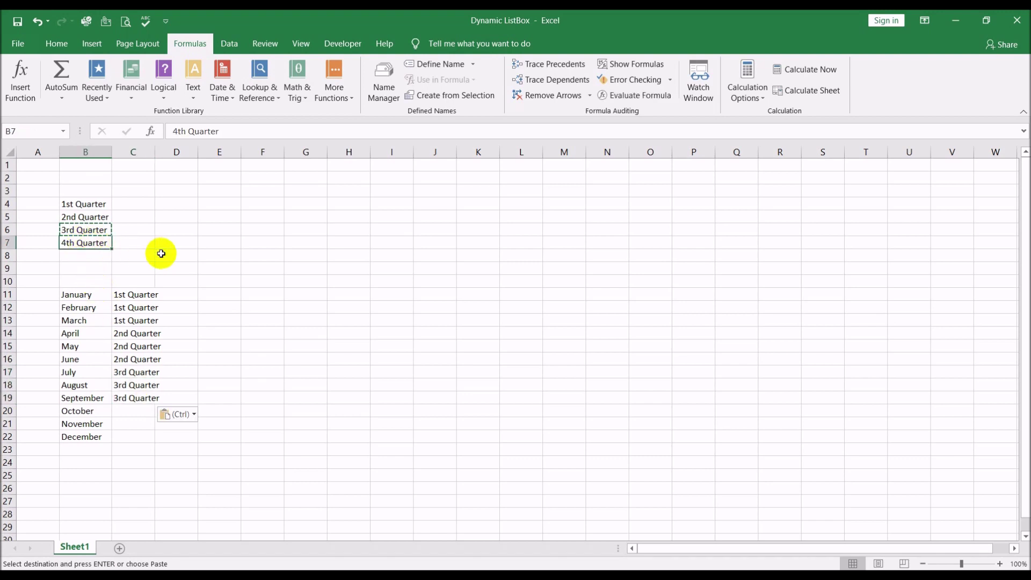
pyautogui.hotkey('ctrl', 'c')
pyautogui.moveTo(143, 408); pyautogui.dragTo(143, 431)
pyautogui.hotkey('ctrl', 'v')
# Widen column C so the quarter names fit, and clear the copy selection
pyautogui.click(261, 357)
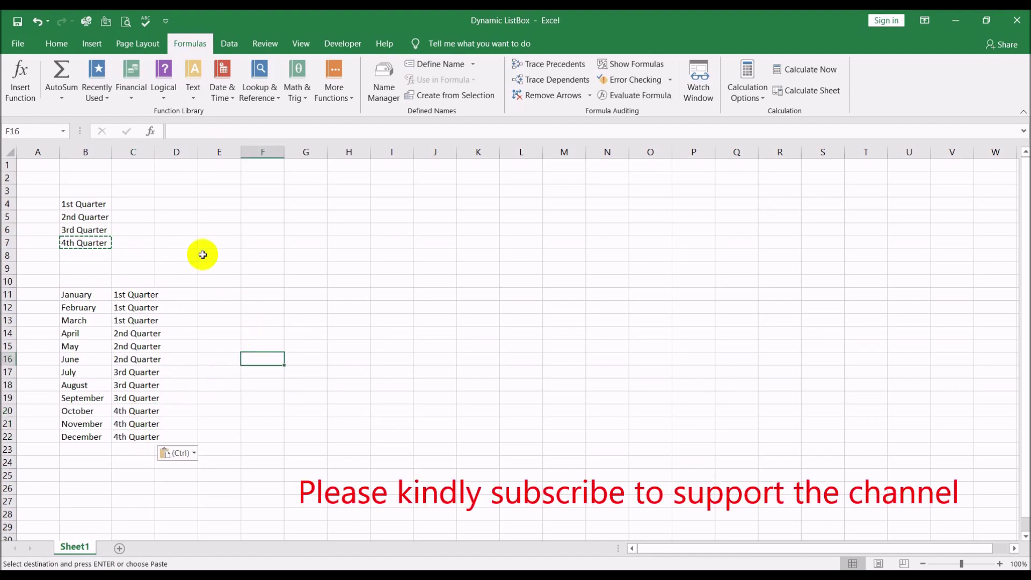
pyautogui.moveTo(150, 148); pyautogui.dragTo(164, 150)
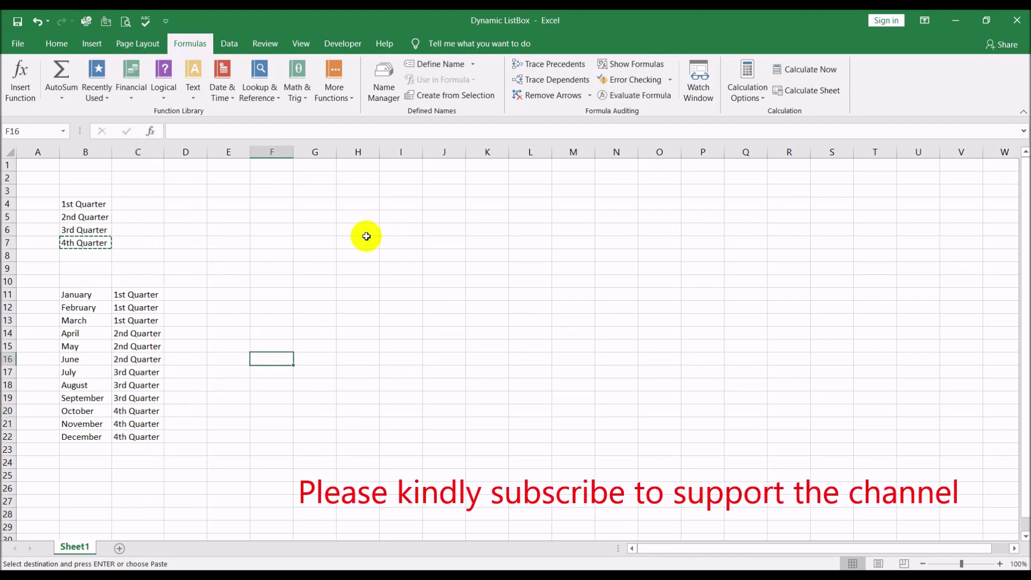
pyautogui.press('Escape')
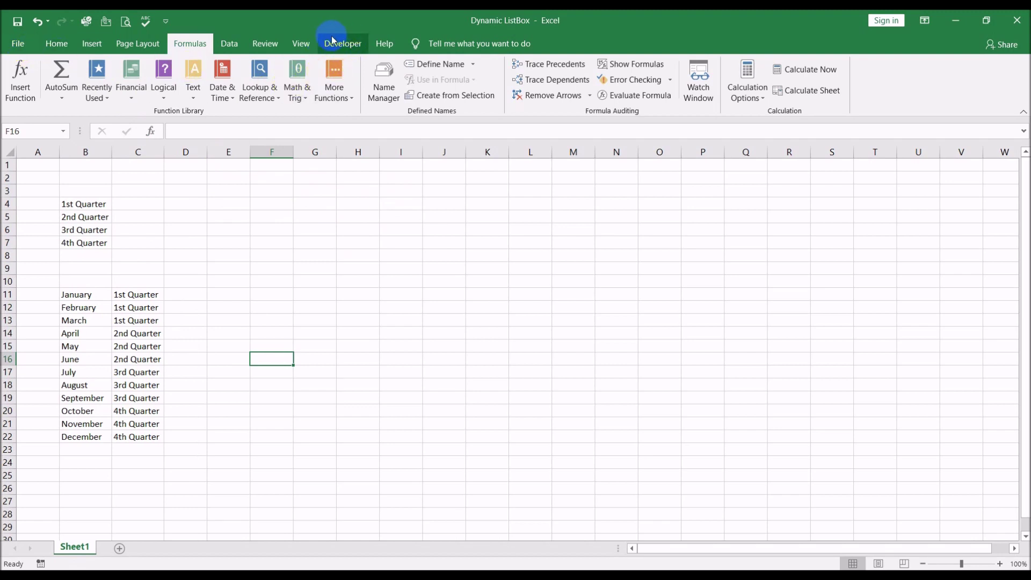
# Check in the ribbon customization options whether the Developer tab is enabled, and close the options without changes
pyautogui.click(18, 43)
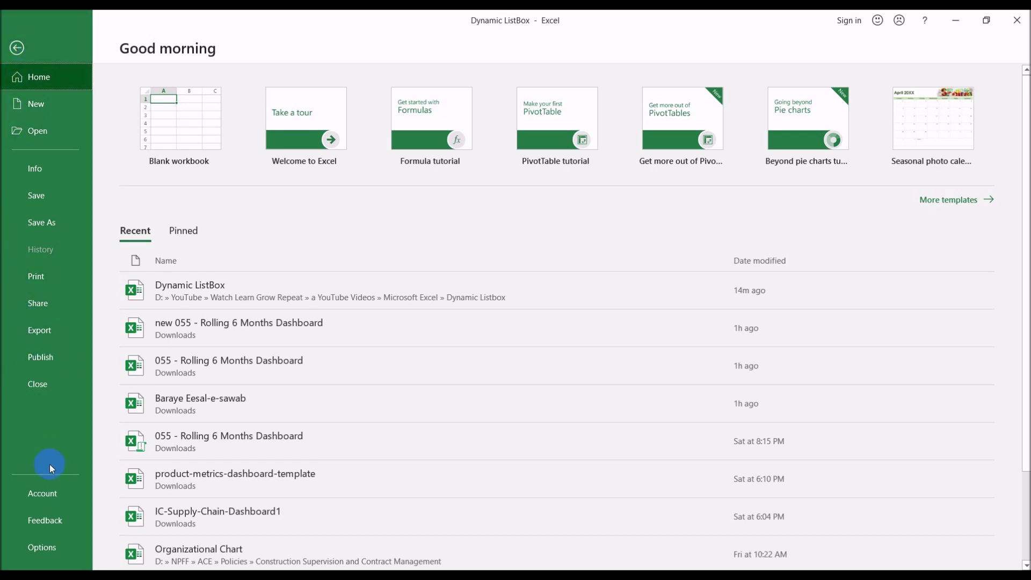
pyautogui.click(50, 547)
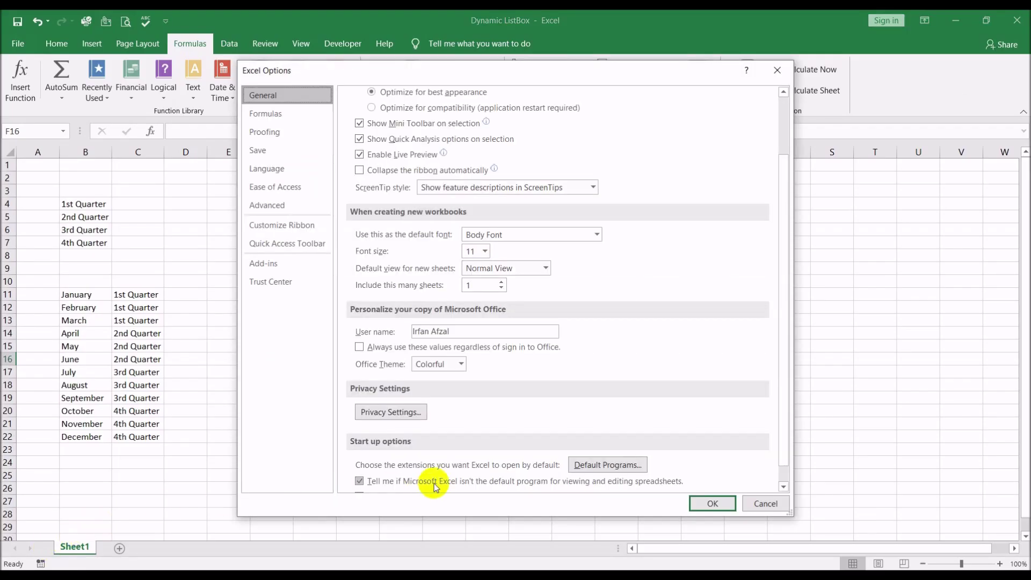
pyautogui.click(287, 224)
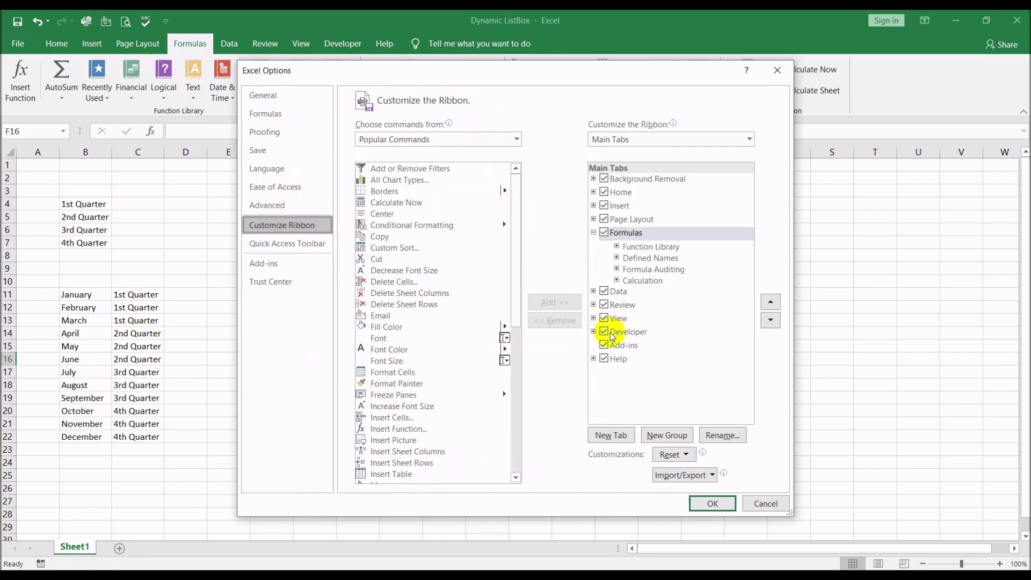
pyautogui.click(764, 503)
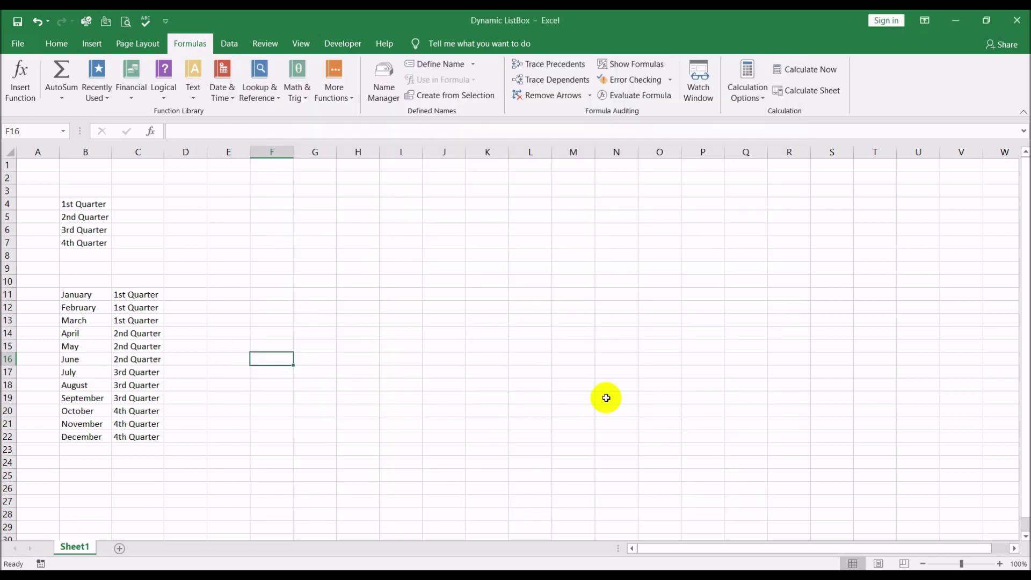
pyautogui.click(343, 44)
pyautogui.click(295, 98)
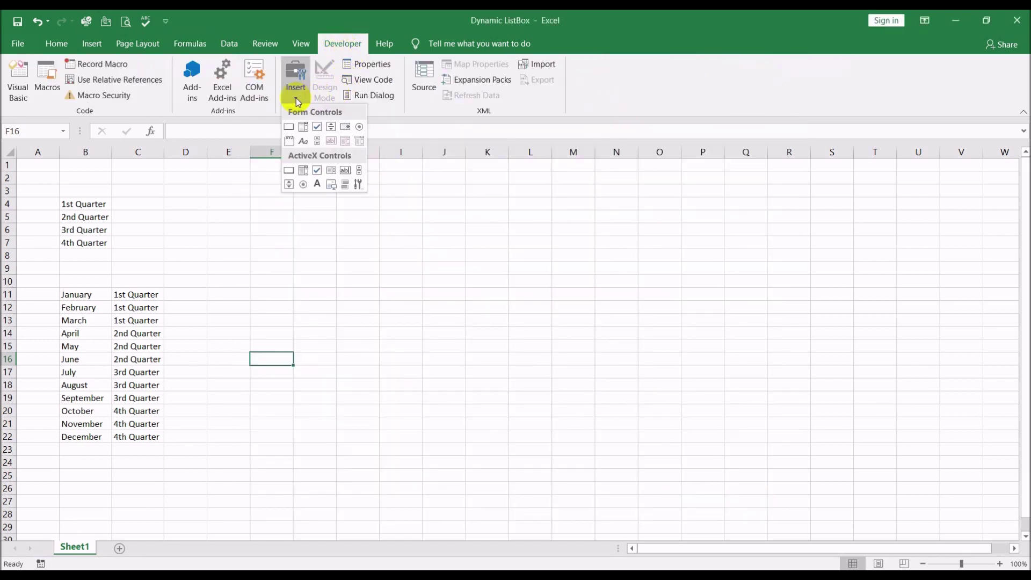
pyautogui.click(331, 128)
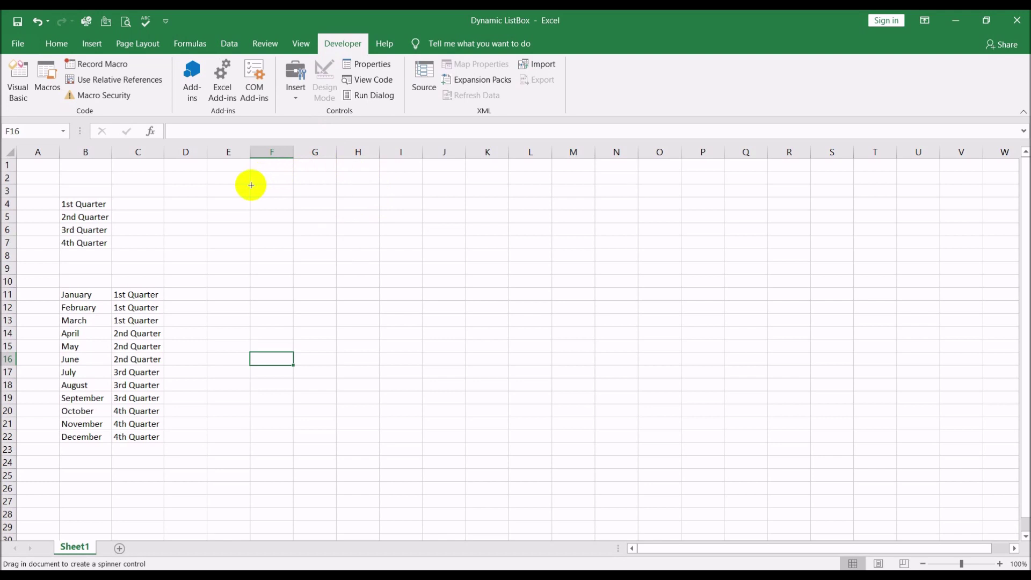
pyautogui.moveTo(251, 185); pyautogui.dragTo(338, 212)
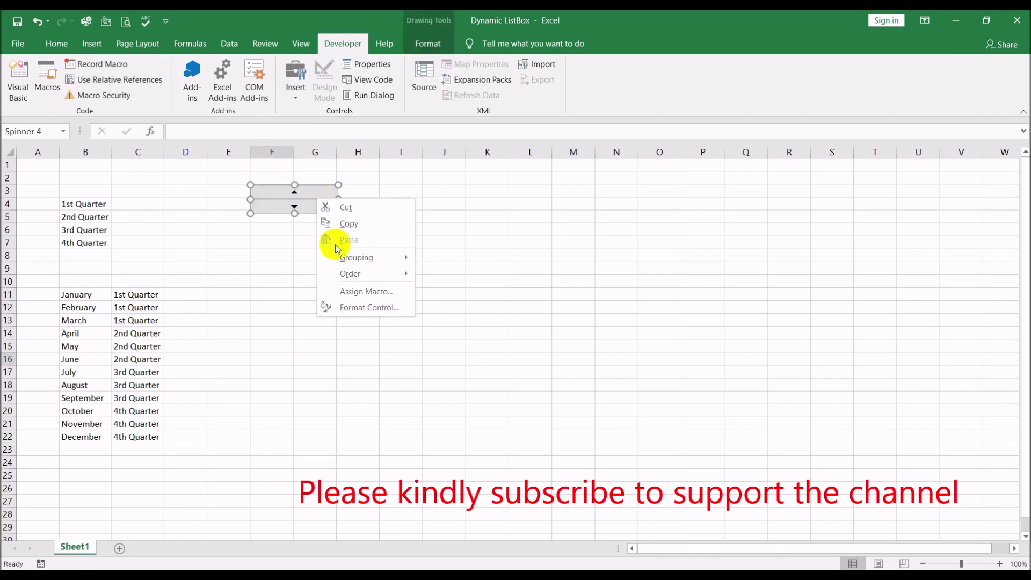
pyautogui.click(272, 269)
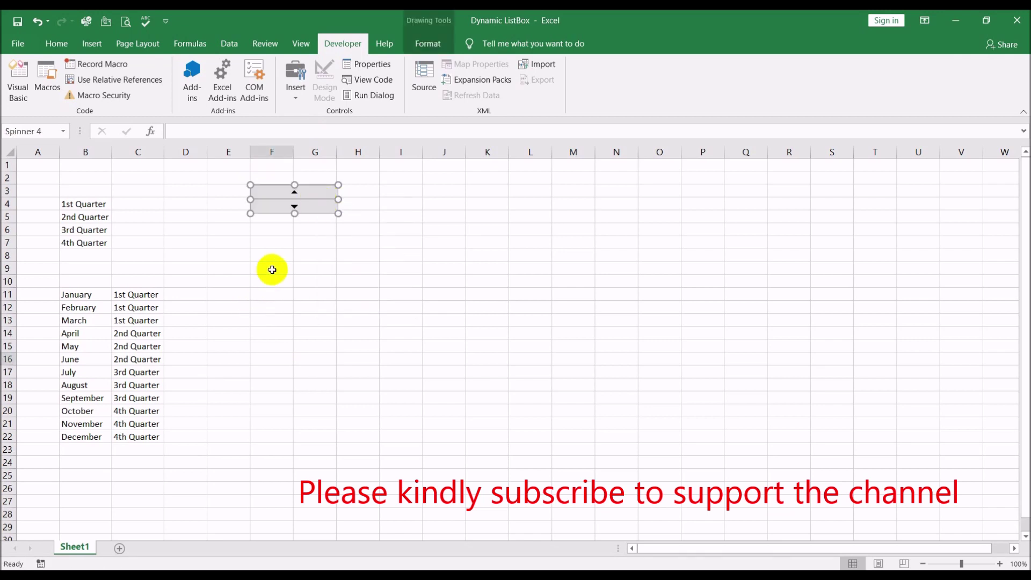
pyautogui.rightClick(315, 206)
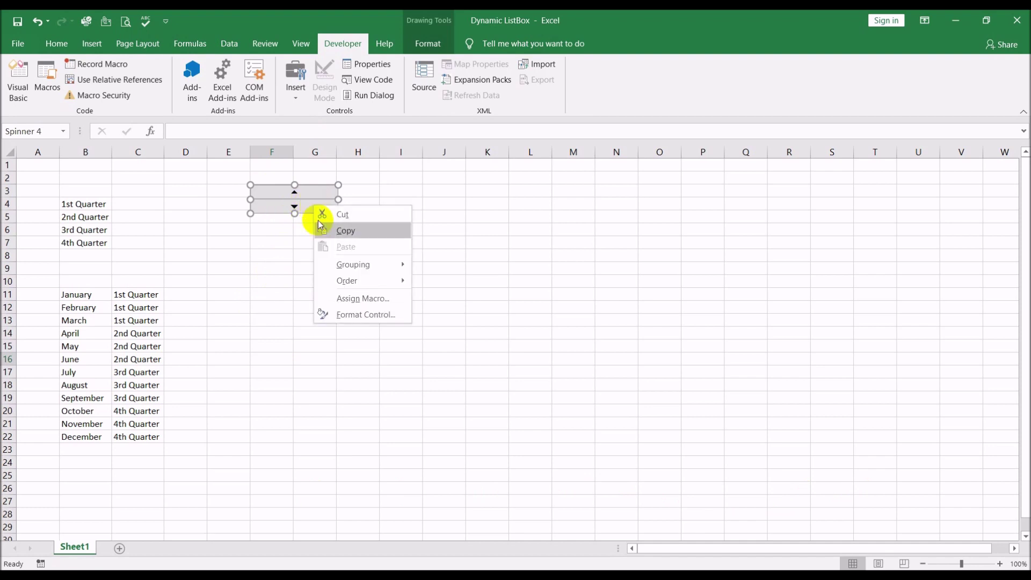
pyautogui.click(363, 316)
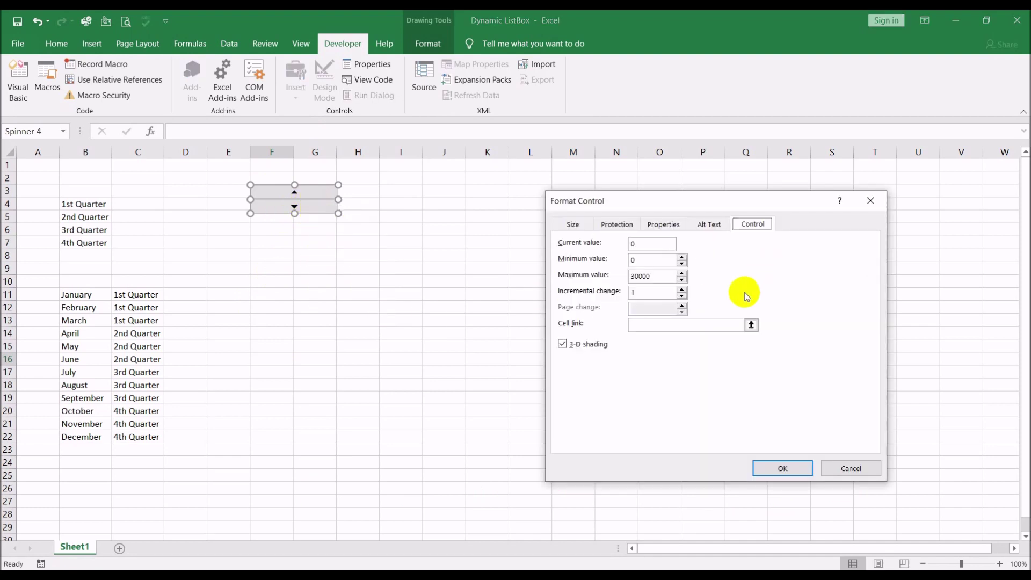
pyautogui.click(843, 468)
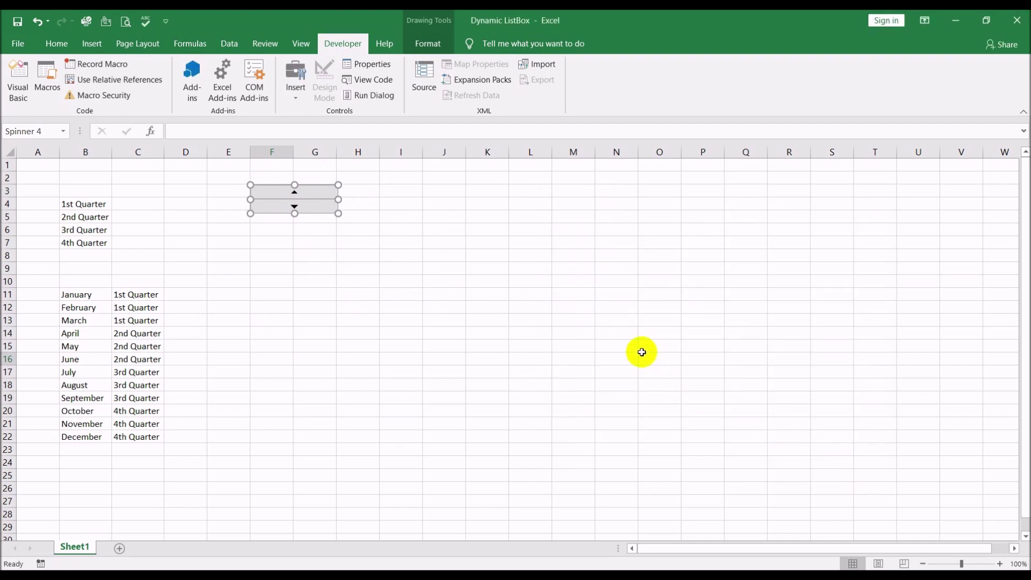
pyautogui.press('Delete')
# Insert a combo box form control covering cells F3:G5
pyautogui.click(297, 96)
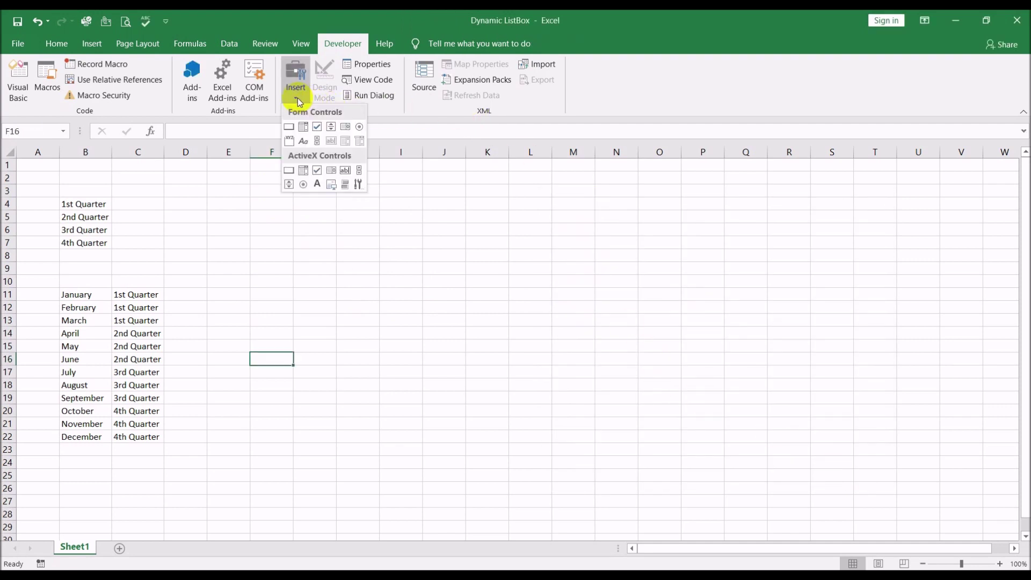
pyautogui.click(302, 127)
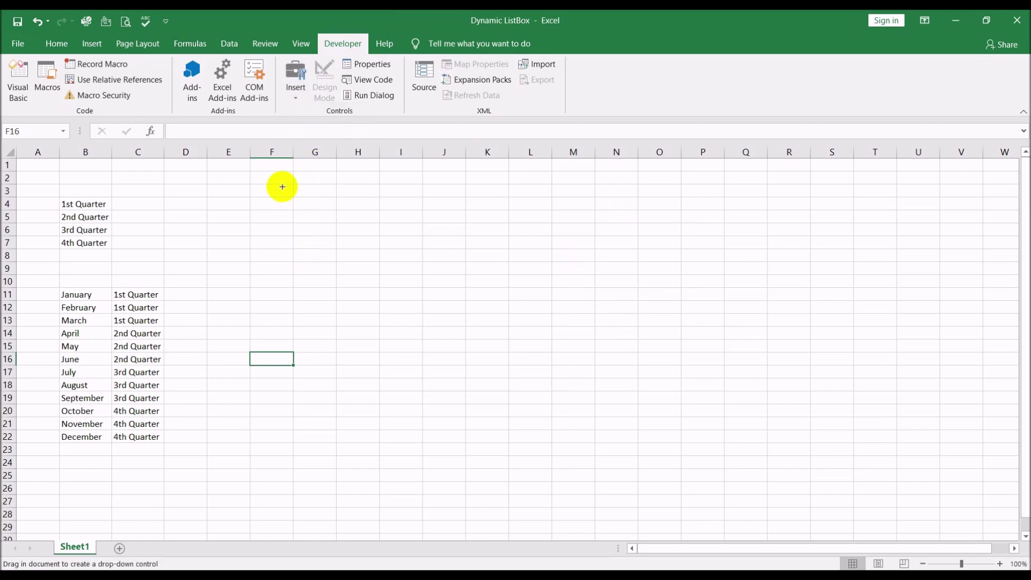
pyautogui.click(293, 97)
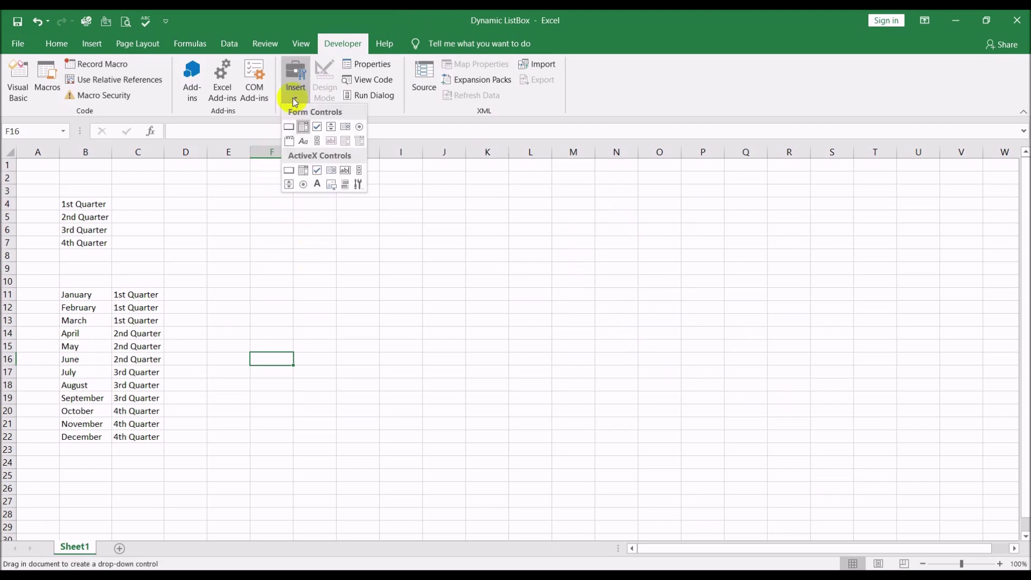
pyautogui.click(303, 128)
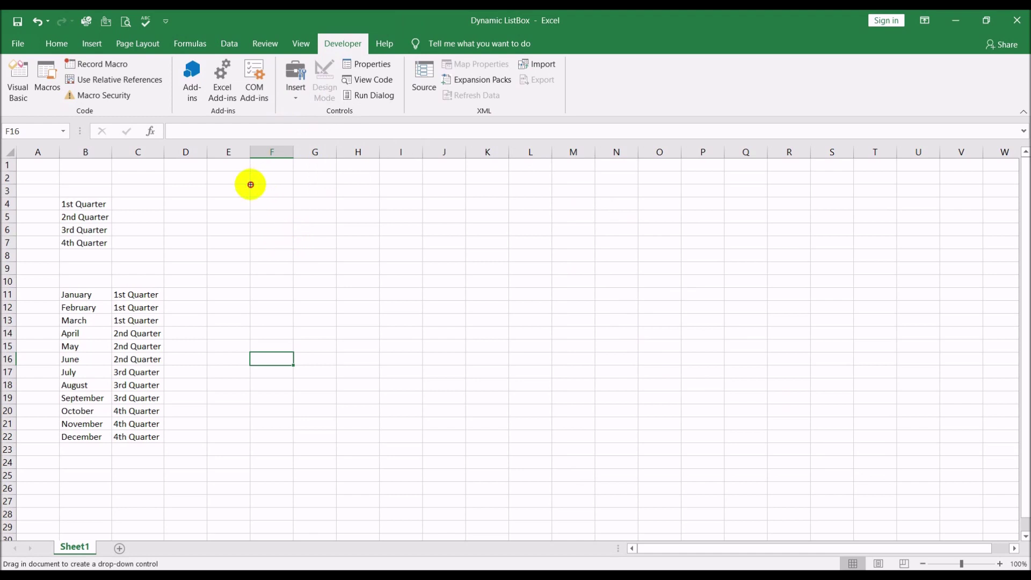
pyautogui.moveTo(250, 185); pyautogui.dragTo(336, 224)
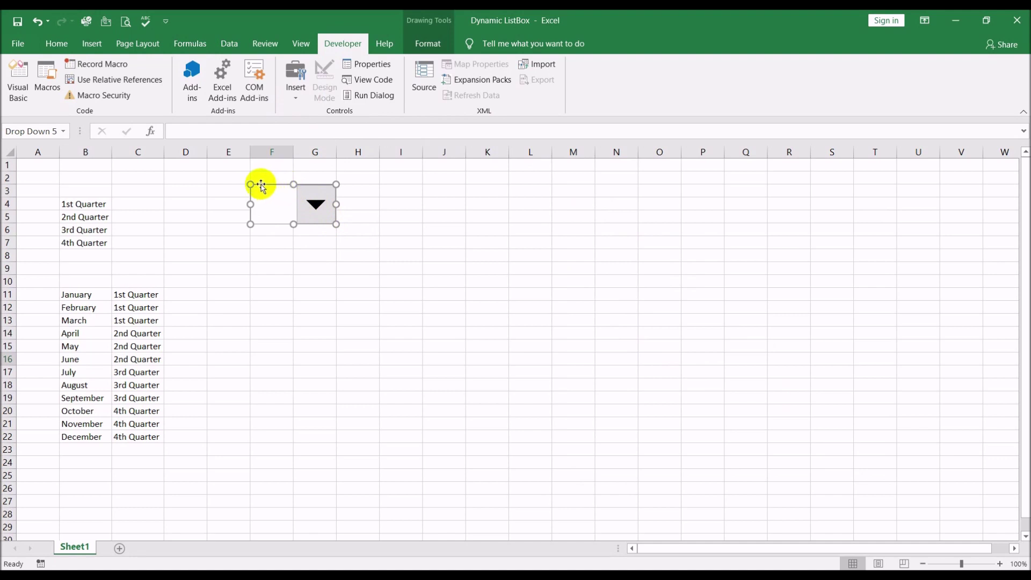
# Set the combo box's input range to $B$4:$B$7 and its cell link to $I$4, and deselect the control
pyautogui.rightClick(269, 205)
pyautogui.click(319, 310)
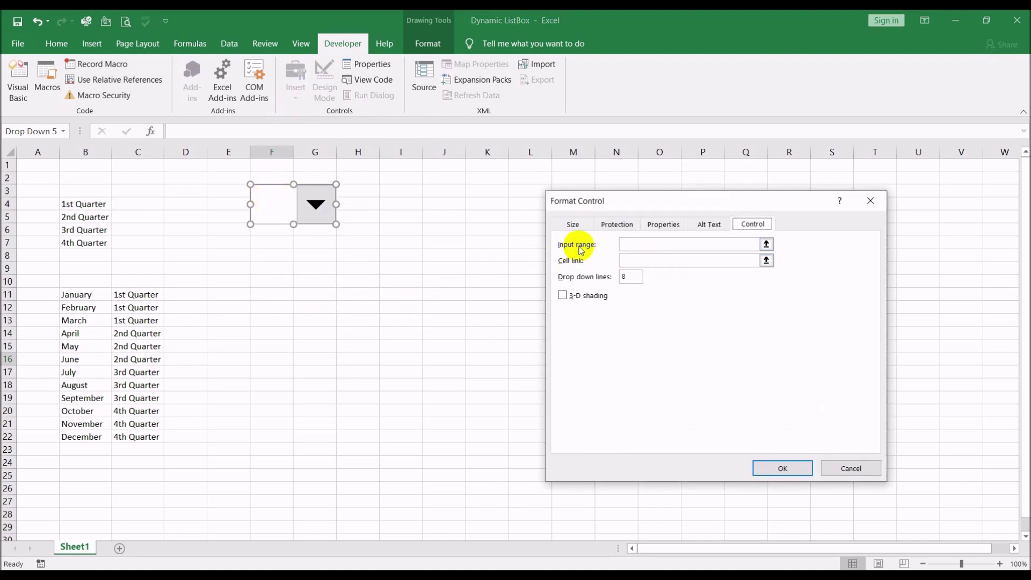
pyautogui.click(625, 246)
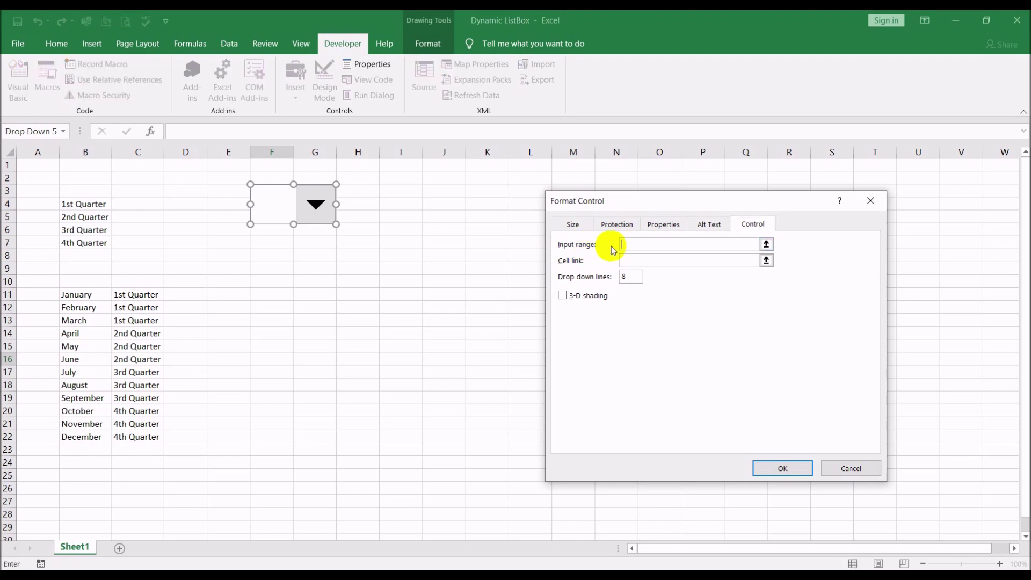
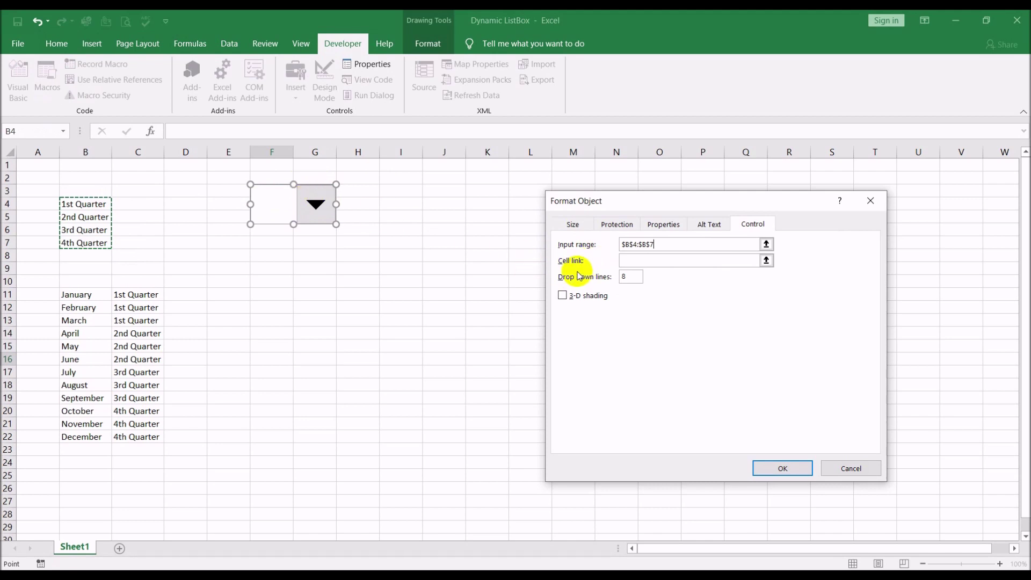
pyautogui.click(636, 261)
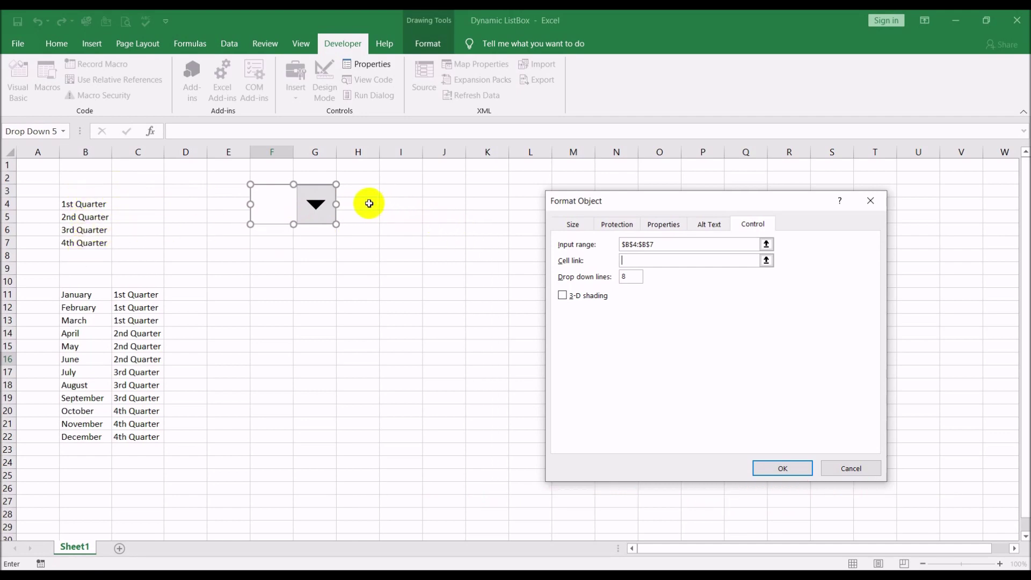
pyautogui.click(392, 206)
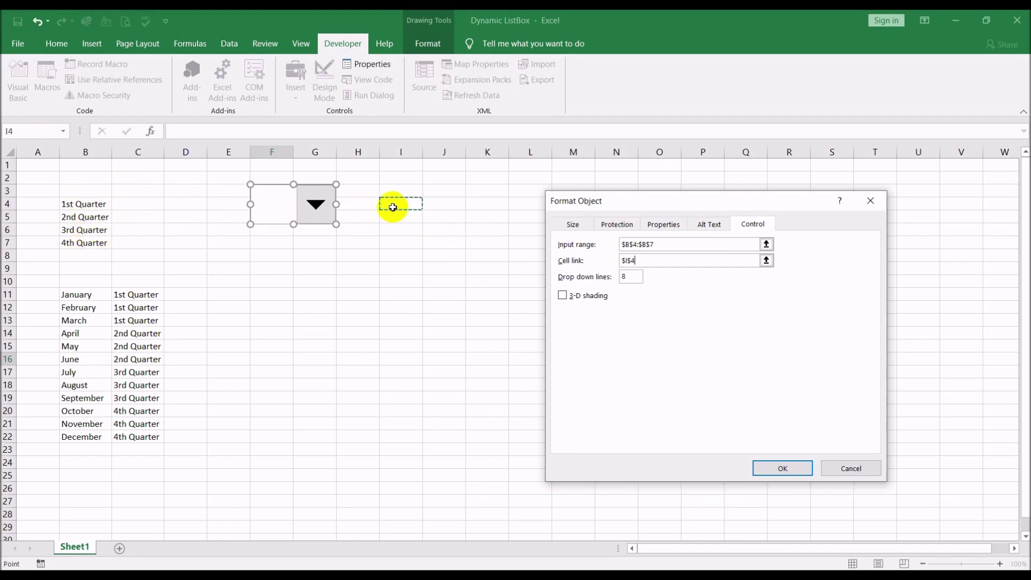
pyautogui.click(782, 467)
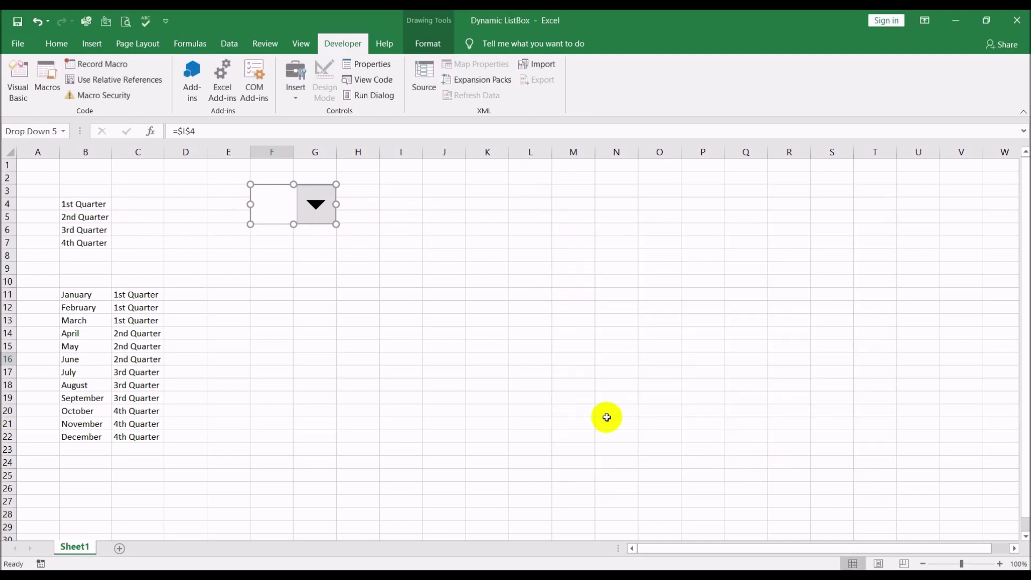
pyautogui.click(359, 332)
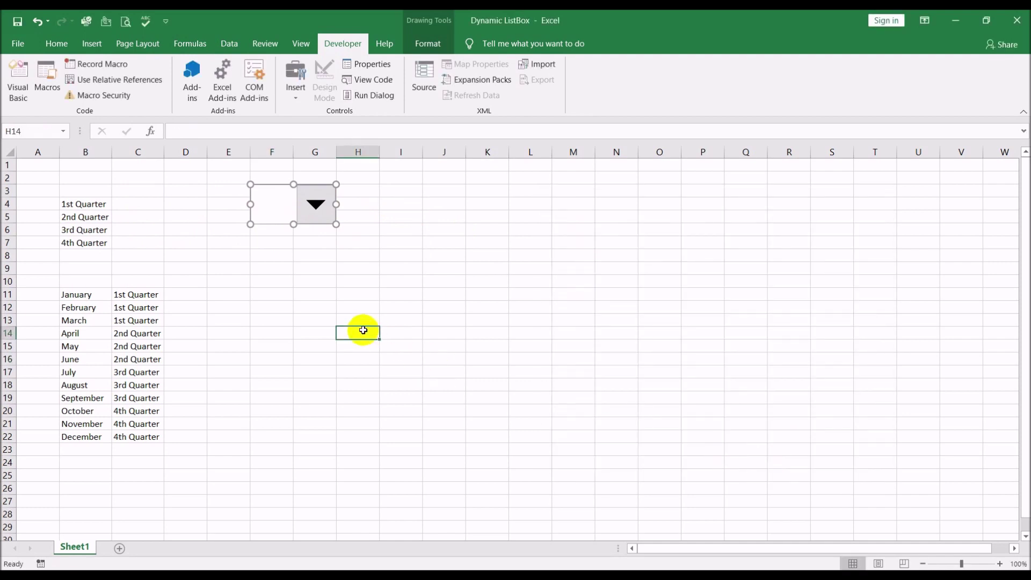
# Test the combo box by choosing 2nd Quarter, 3rd Quarter and 1st Quarter, and check the linked cell I4
pyautogui.click(319, 217)
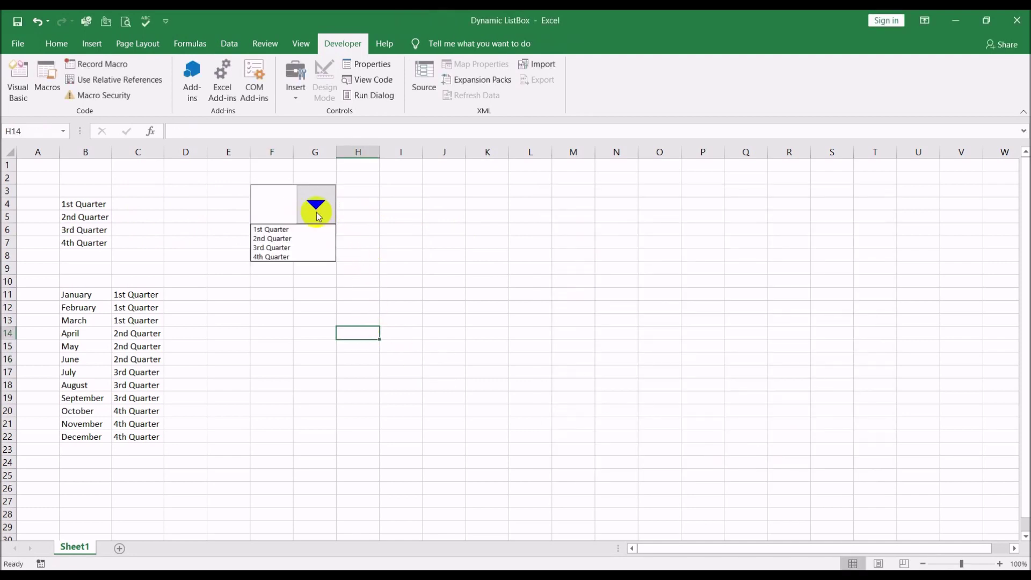
pyautogui.click(302, 241)
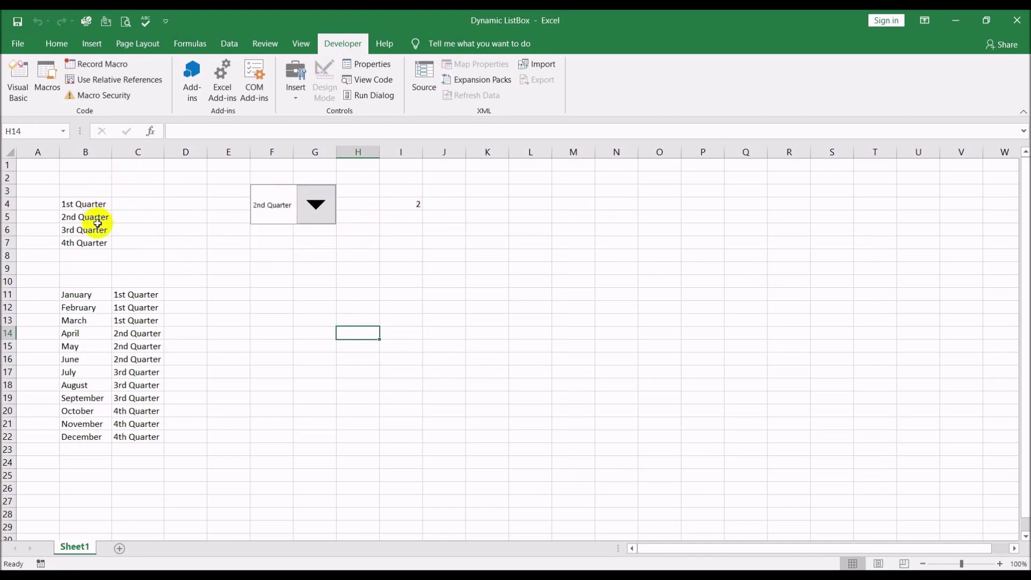
pyautogui.click(314, 205)
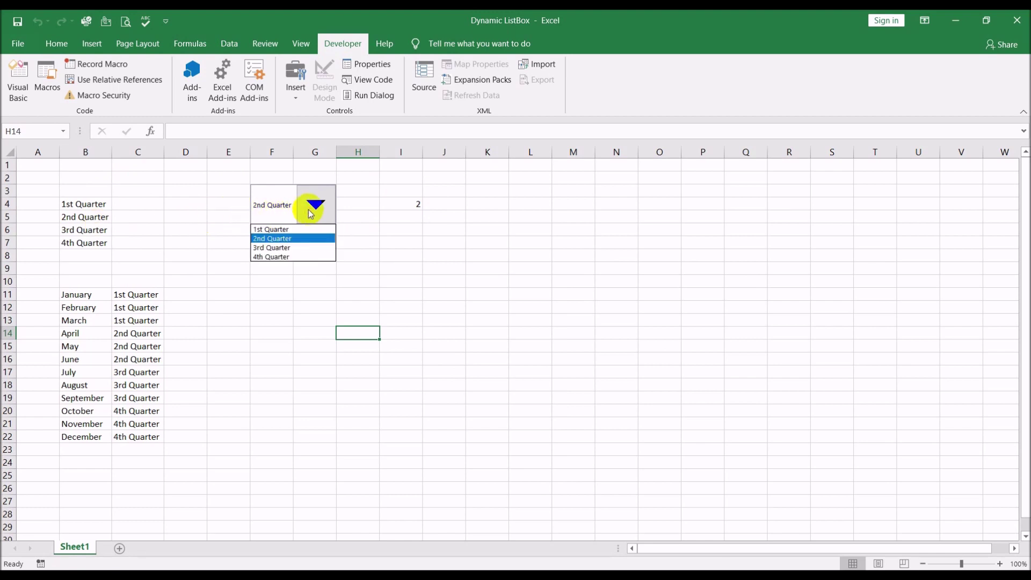
pyautogui.click(290, 248)
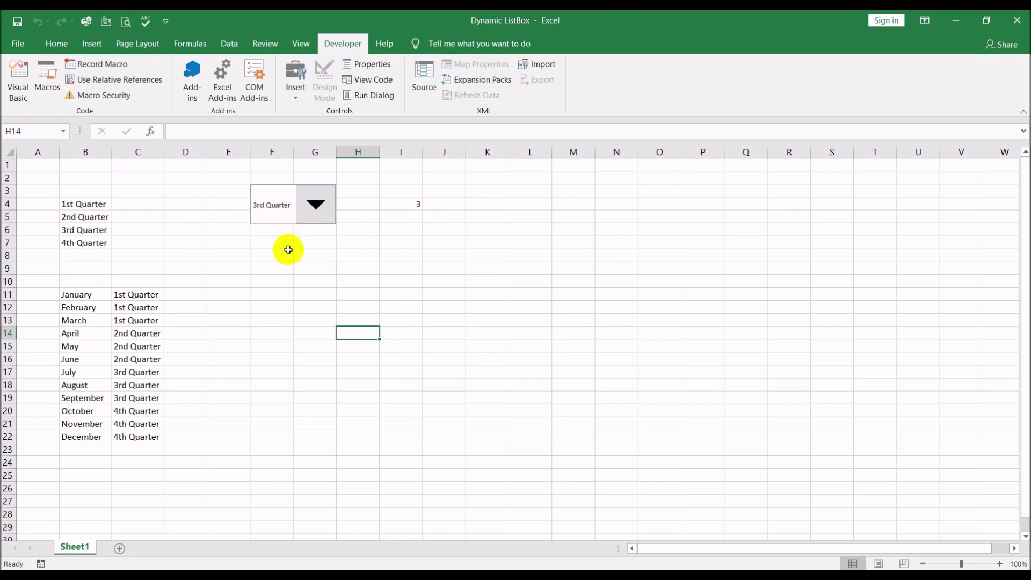
pyautogui.click(317, 205)
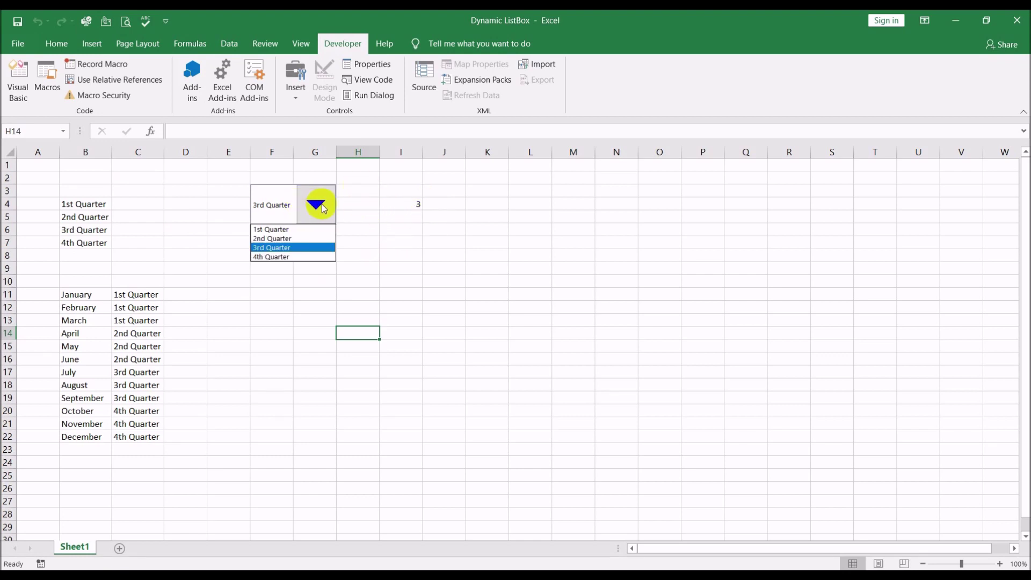
pyautogui.click(303, 230)
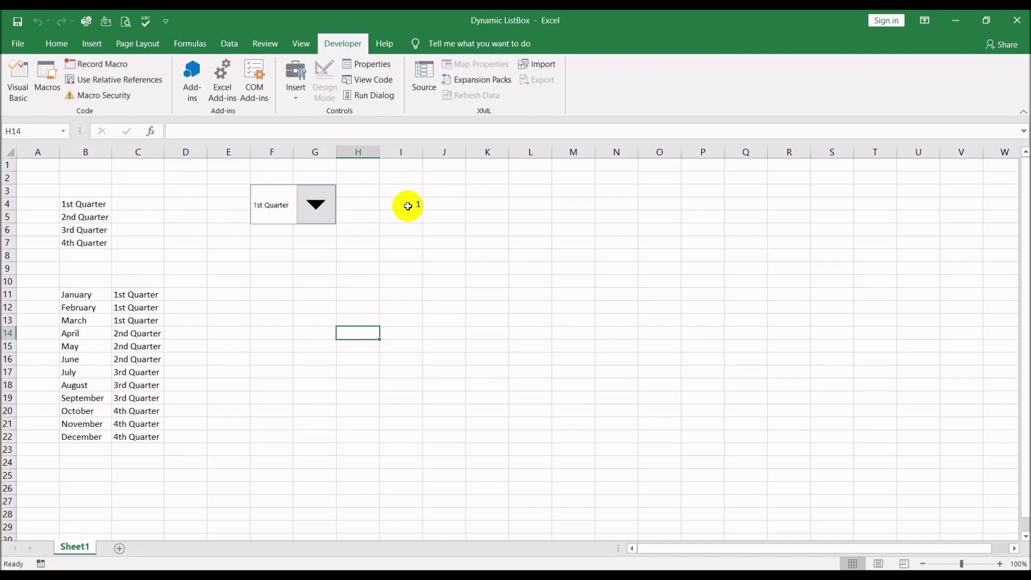
pyautogui.click(404, 207)
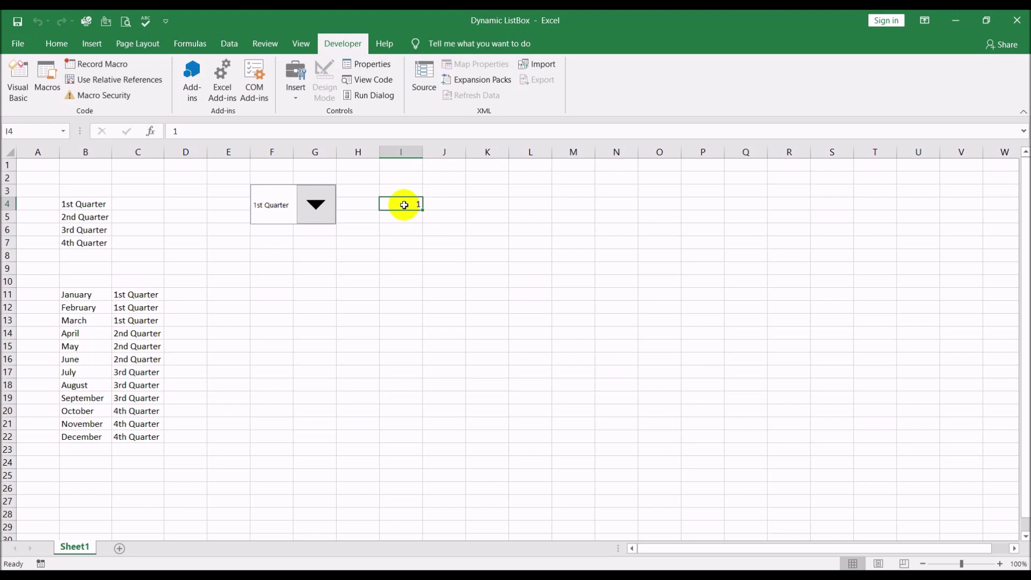
# Fill the quarter names in B4:B7 with yellow
pyautogui.moveTo(63, 204); pyautogui.dragTo(83, 243)
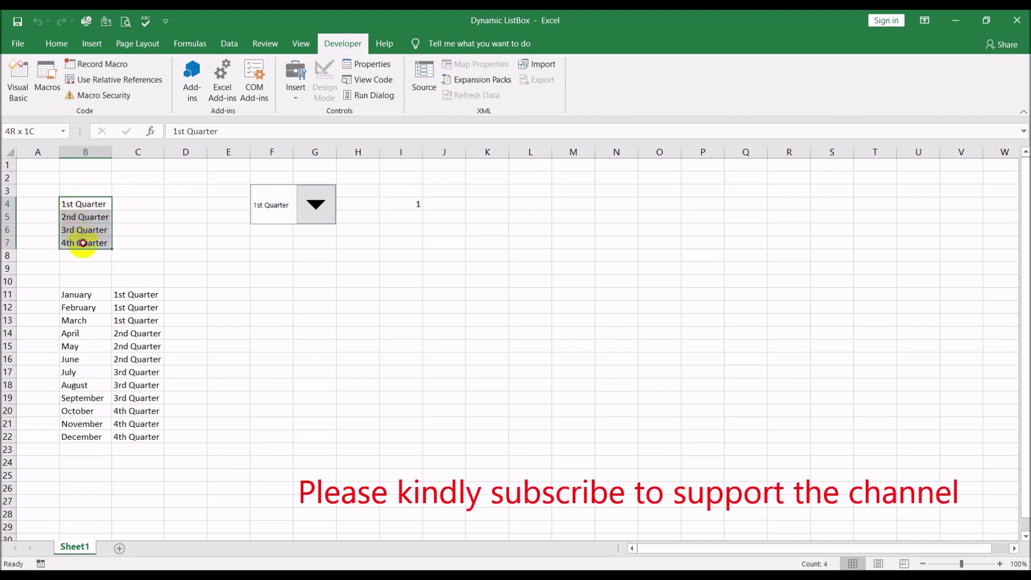
pyautogui.click(56, 43)
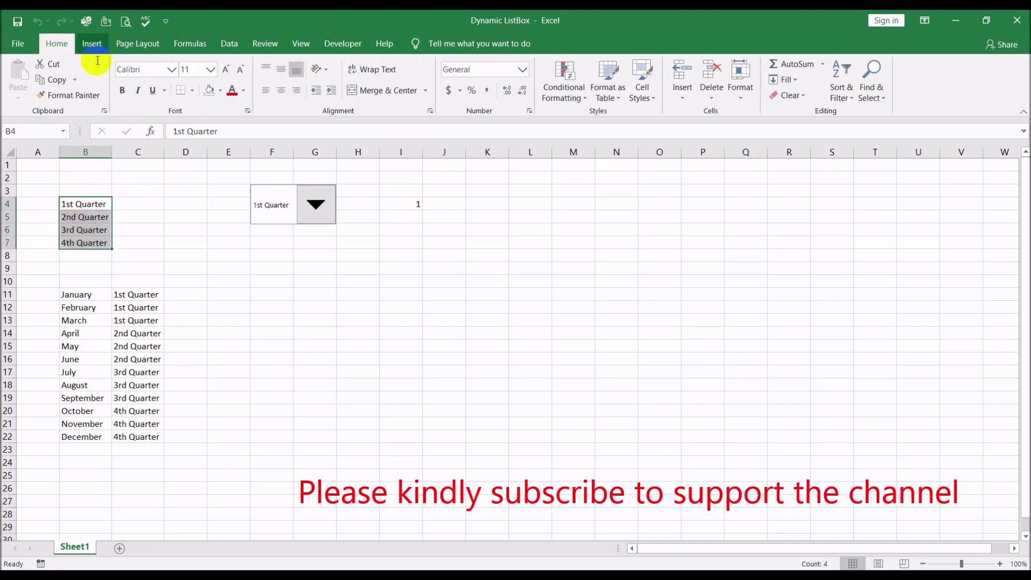
pyautogui.click(221, 90)
pyautogui.click(241, 198)
pyautogui.click(277, 304)
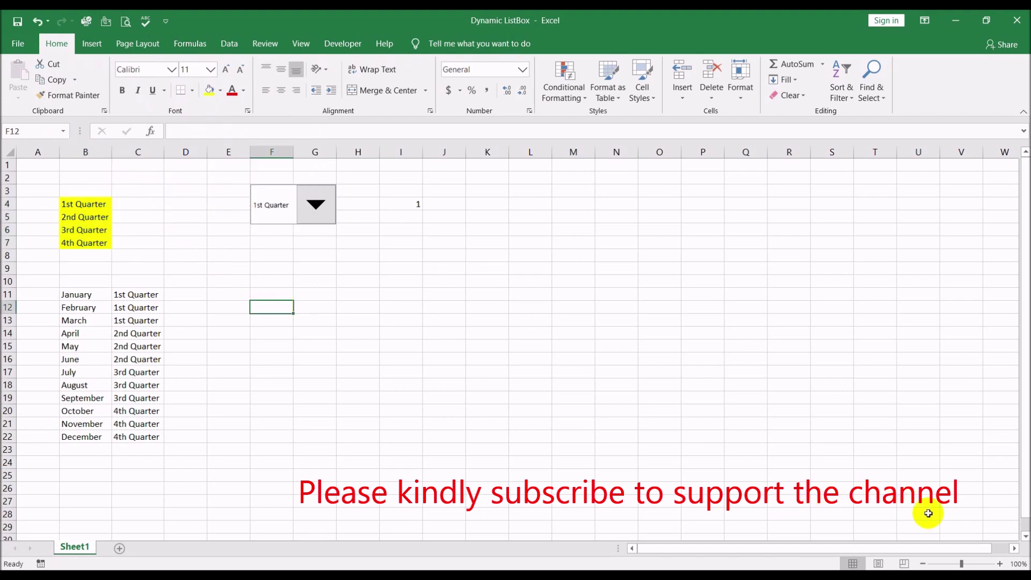
# Autofit all columns of the sheet to their contents, and widen column I slightly
pyautogui.click(1000, 564)
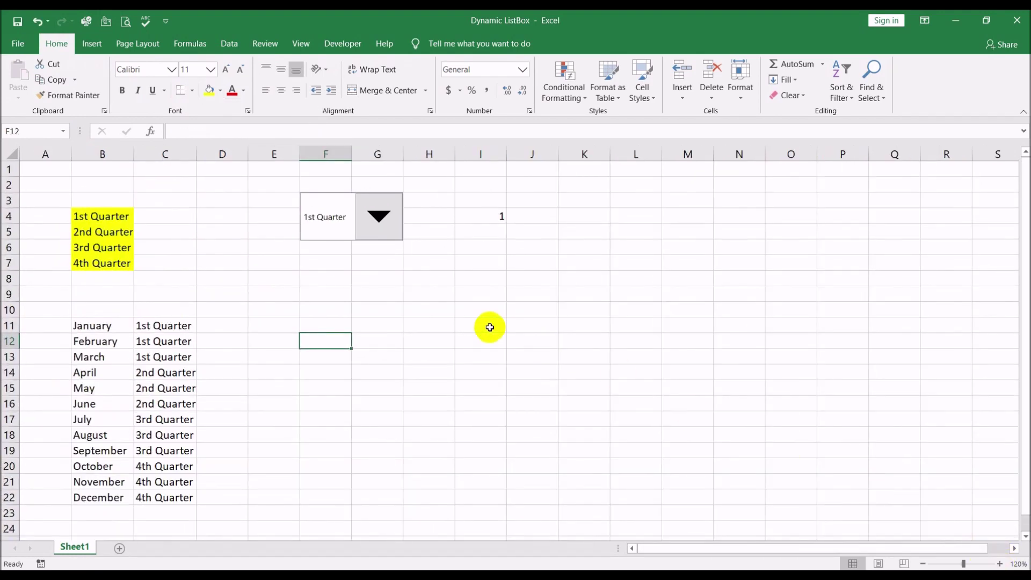
pyautogui.click(15, 156)
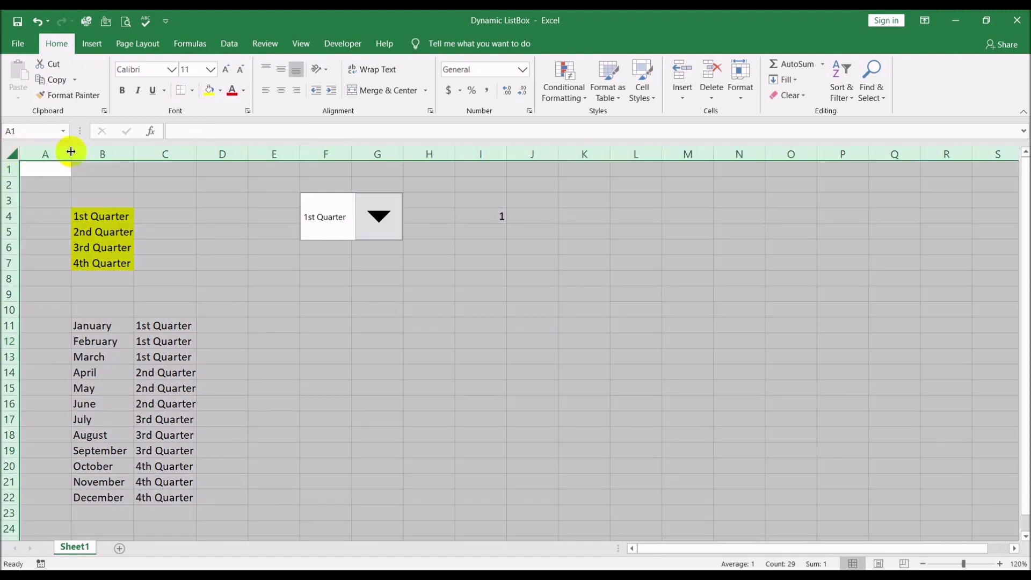
pyautogui.doubleClick(72, 154)
pyautogui.click(394, 325)
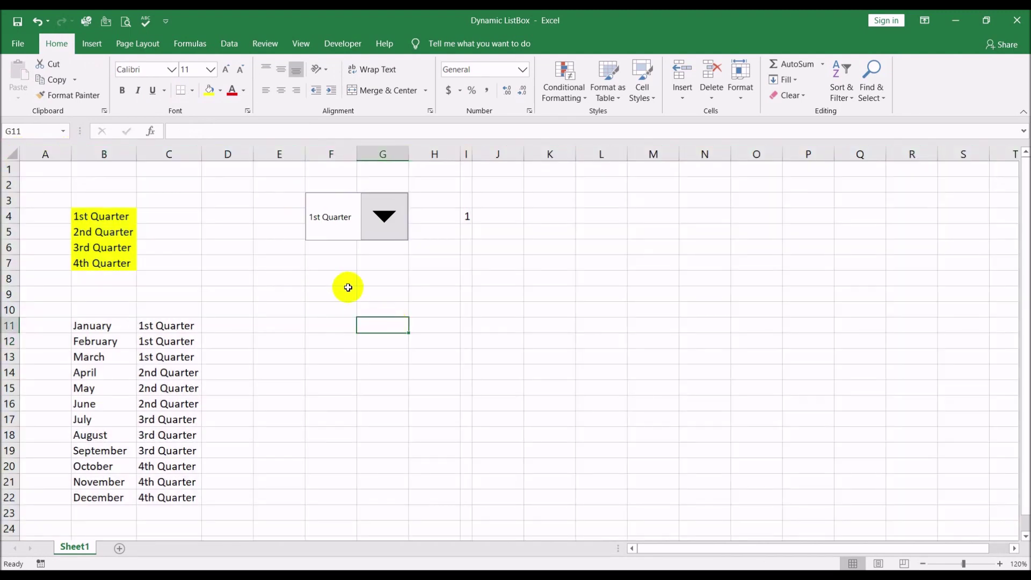
pyautogui.moveTo(470, 154); pyautogui.dragTo(491, 152)
# Select cell J4 beside the linked cell, and choose 3rd Quarter in the combo box
pyautogui.click(469, 213)
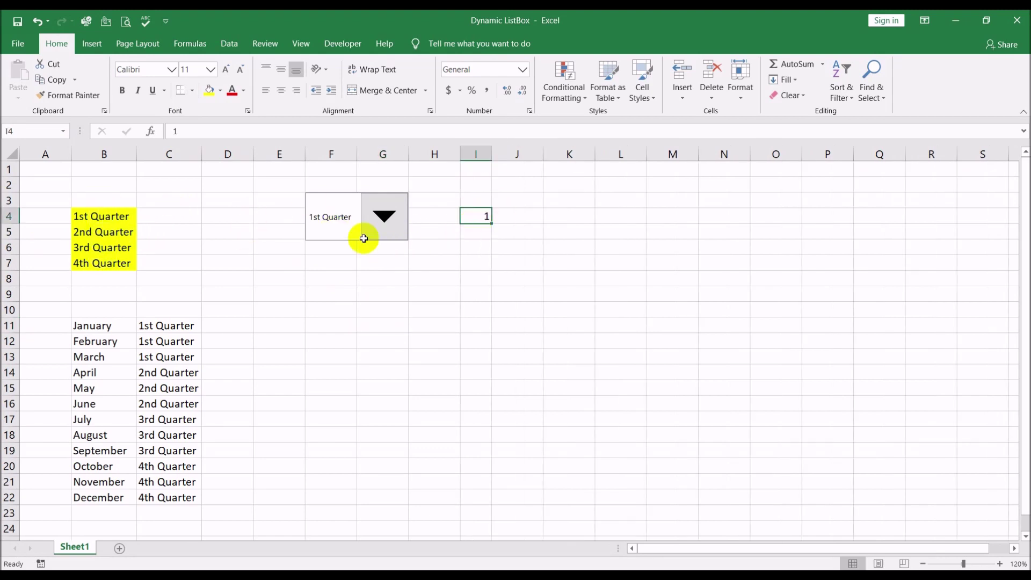
pyautogui.click(533, 222)
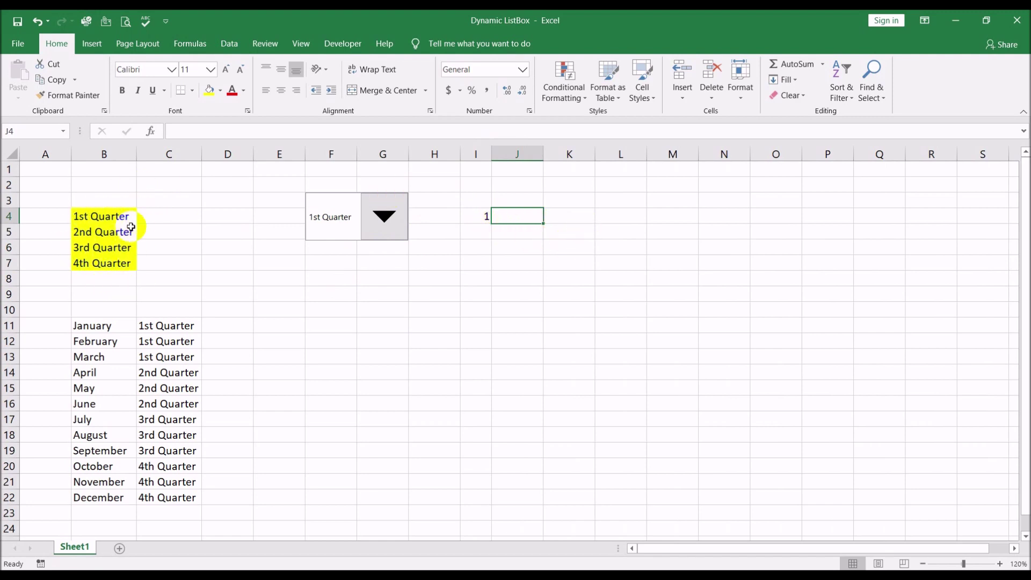
pyautogui.click(390, 217)
pyautogui.click(322, 268)
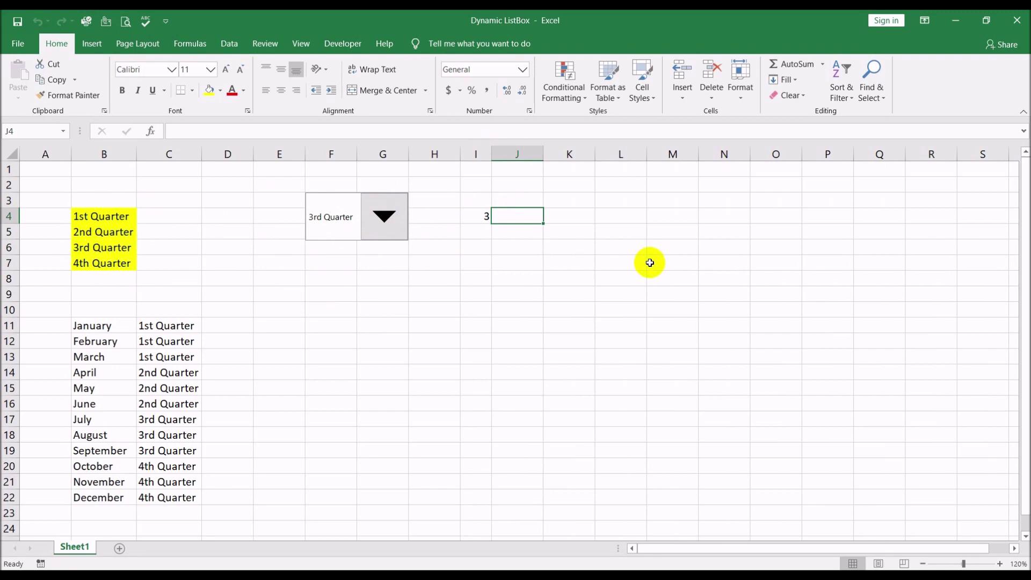
# Enter =INDEX(B4:B7,I4,1) in cell J4 to return the chosen quarter's name, and autofit column J
pyautogui.write('=index')
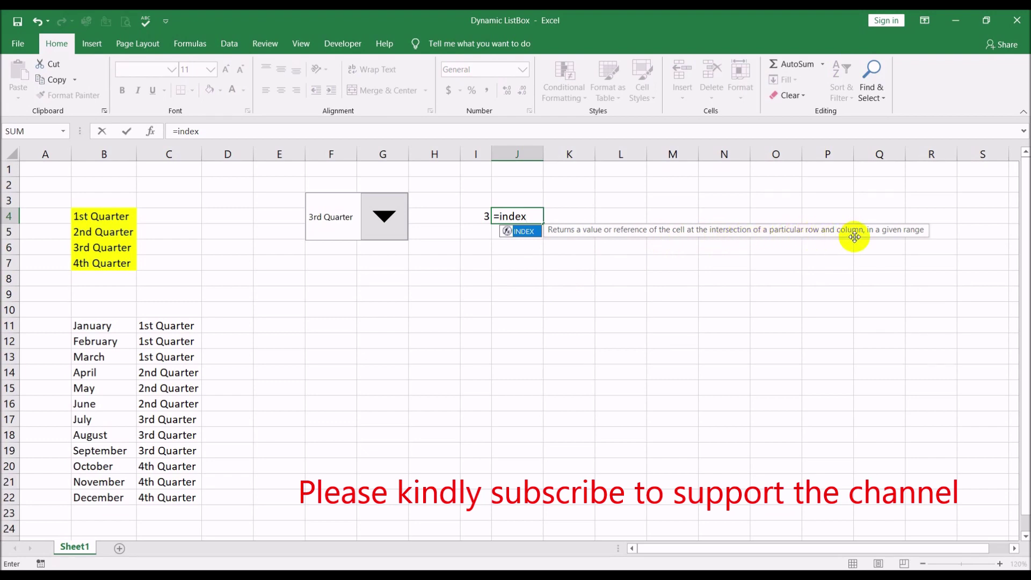
pyautogui.write('(')
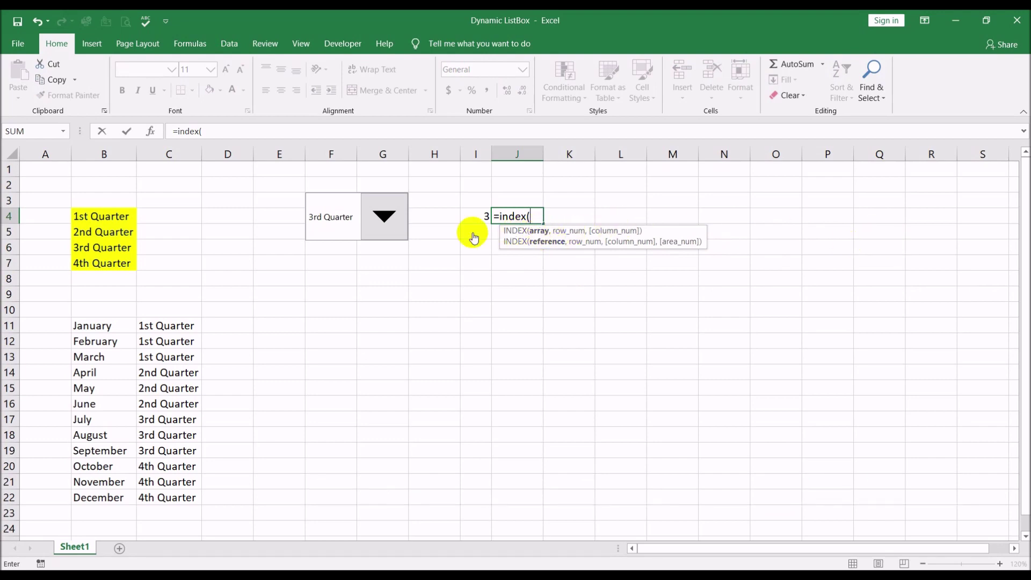
pyautogui.moveTo(110, 214); pyautogui.dragTo(124, 263)
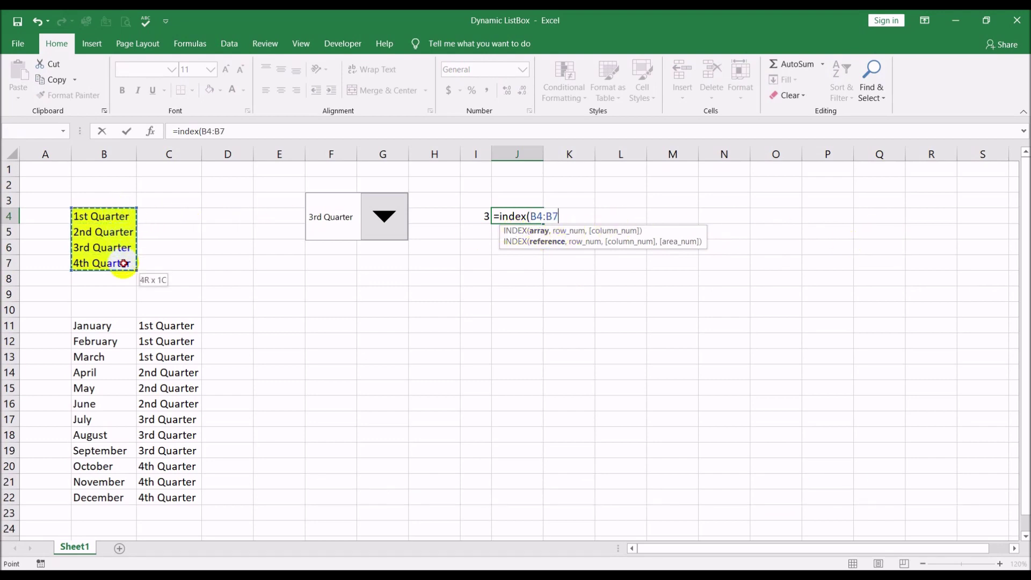
pyautogui.write(',')
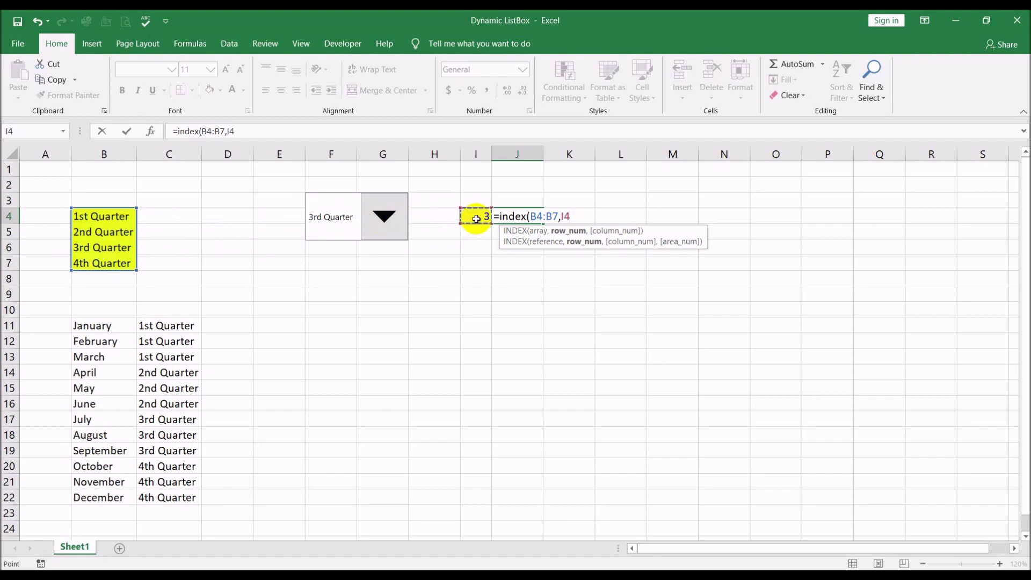
pyautogui.write(',1')
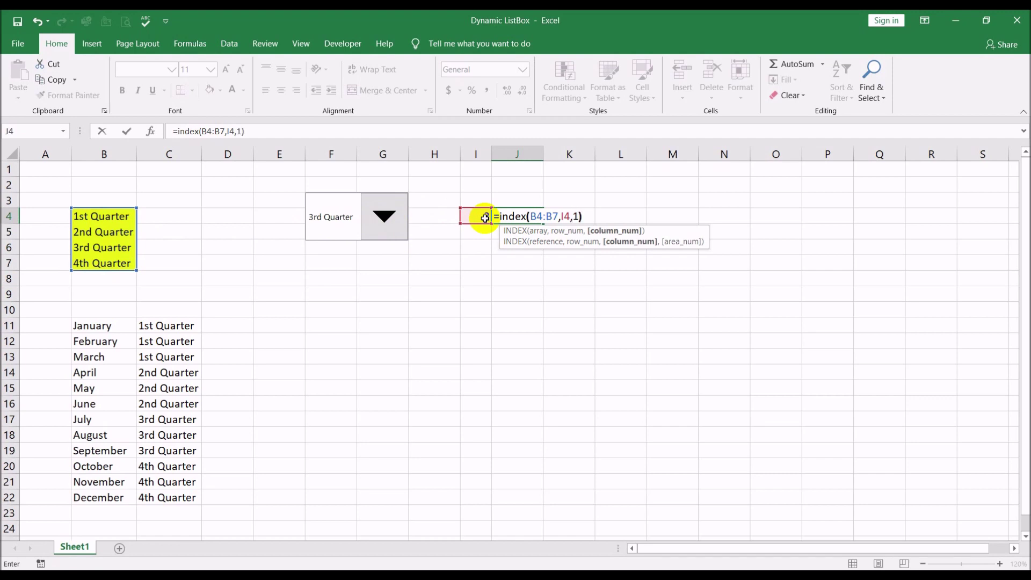
pyautogui.press('Return')
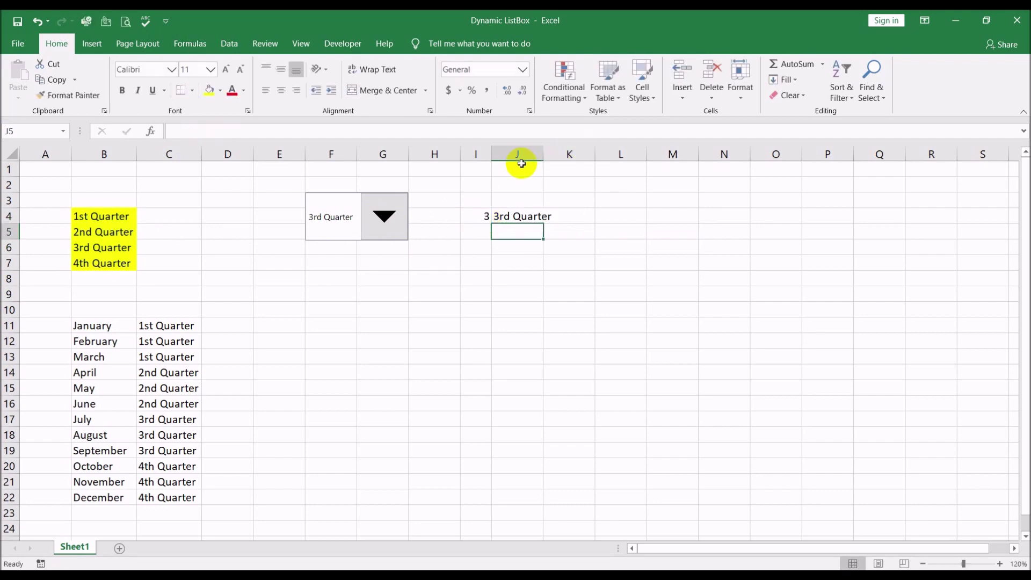
pyautogui.doubleClick(543, 154)
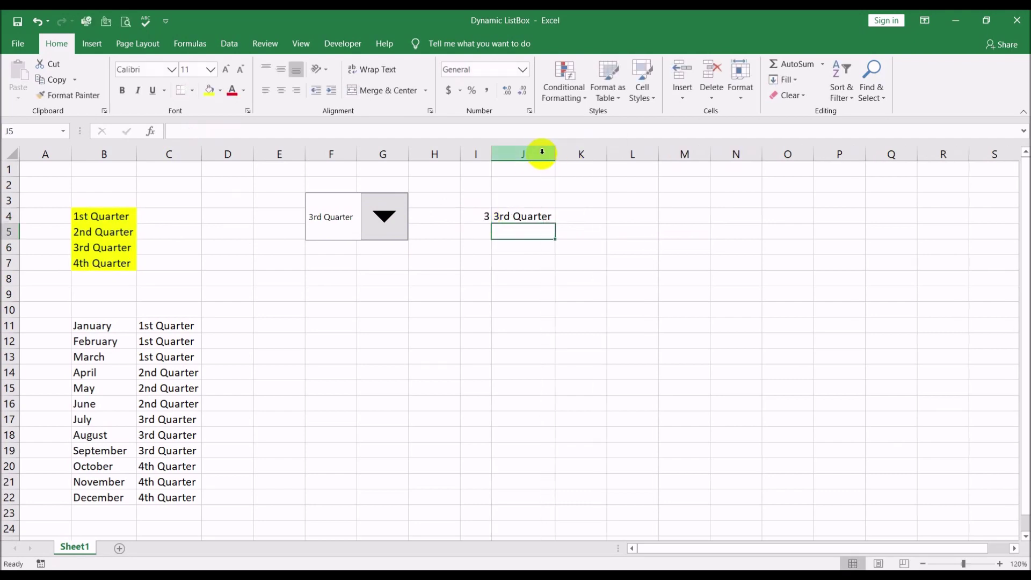
# Test the INDEX formula in J4 by choosing 4th Quarter in the combo box
pyautogui.click(385, 225)
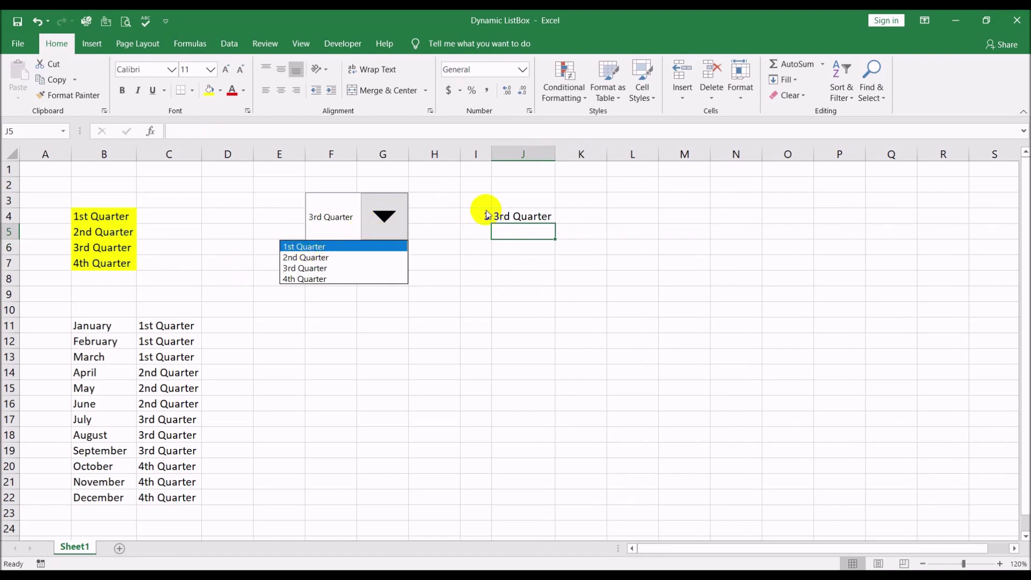
pyautogui.click(346, 246)
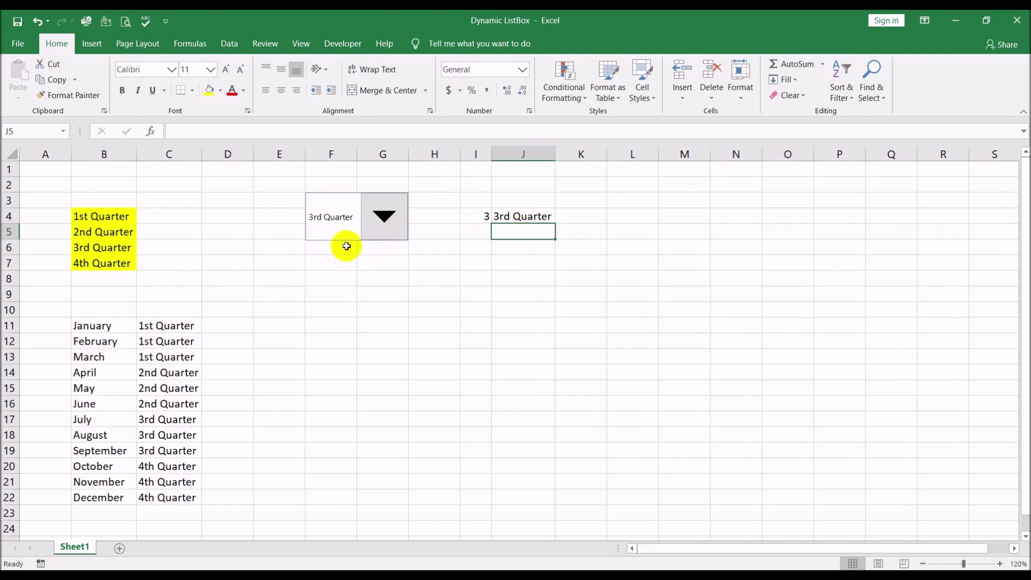
pyautogui.click(375, 225)
pyautogui.click(327, 278)
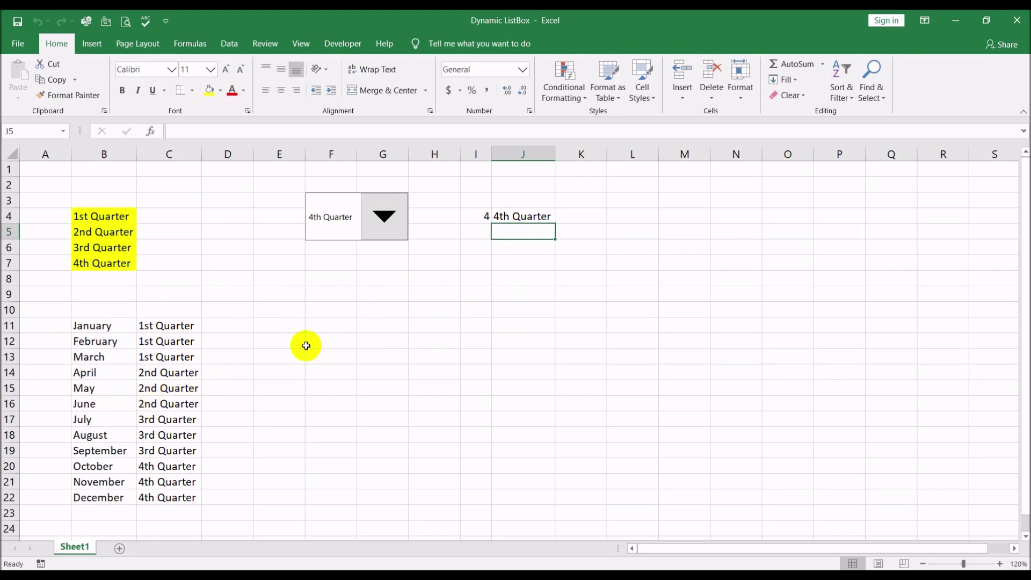
# Enter =MATCH(J4,C11:C22,0) in cell E11 to find the first row of the chosen quarter by exact match
pyautogui.click(290, 329)
pyautogui.write('=match')
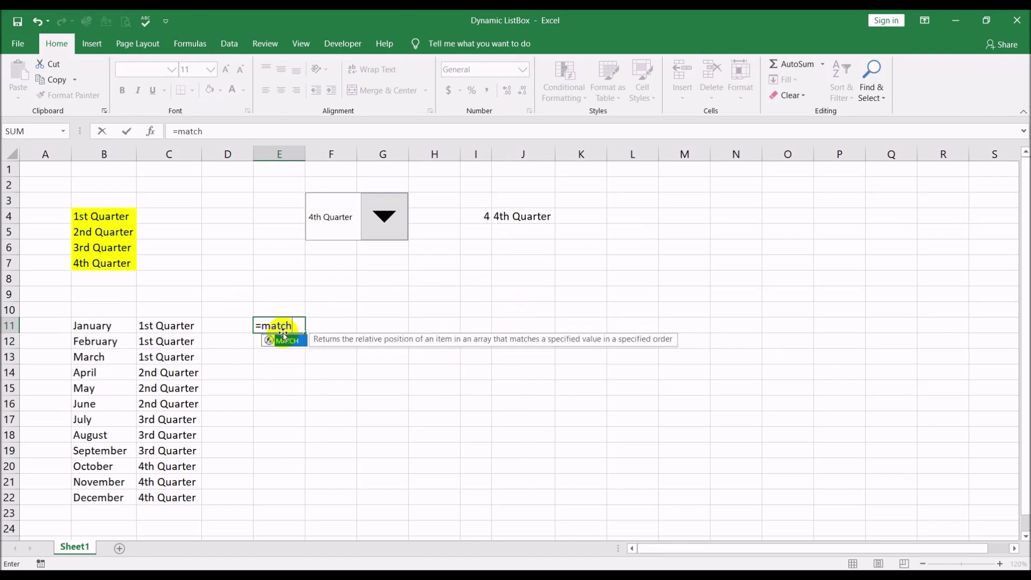
pyautogui.write('(')
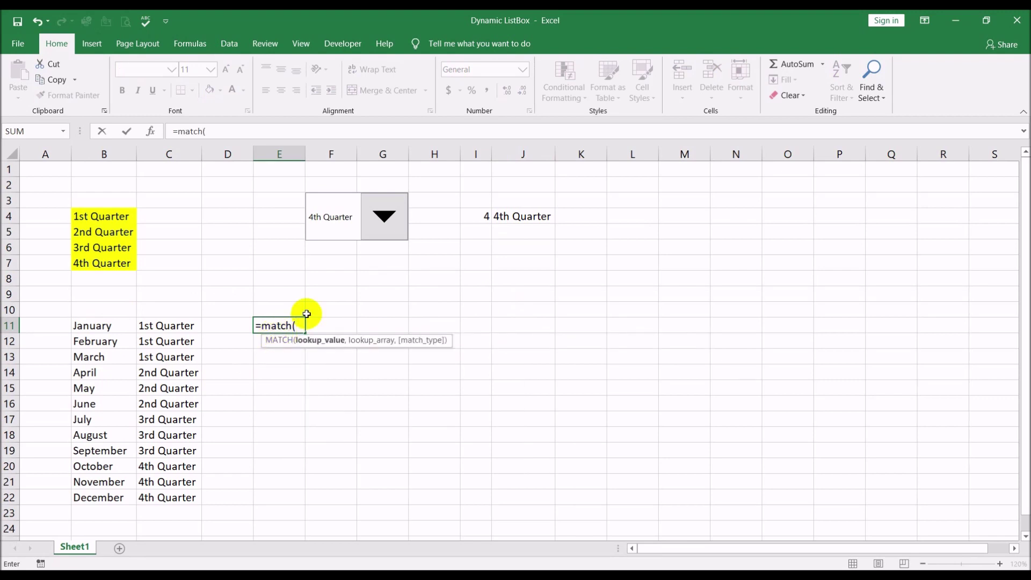
pyautogui.click(523, 220)
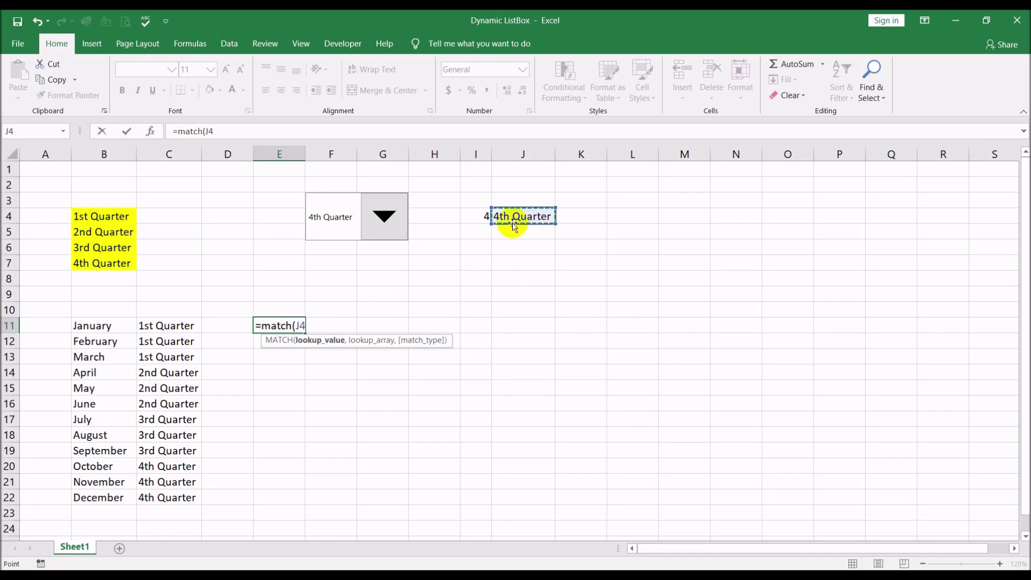
pyautogui.write(',')
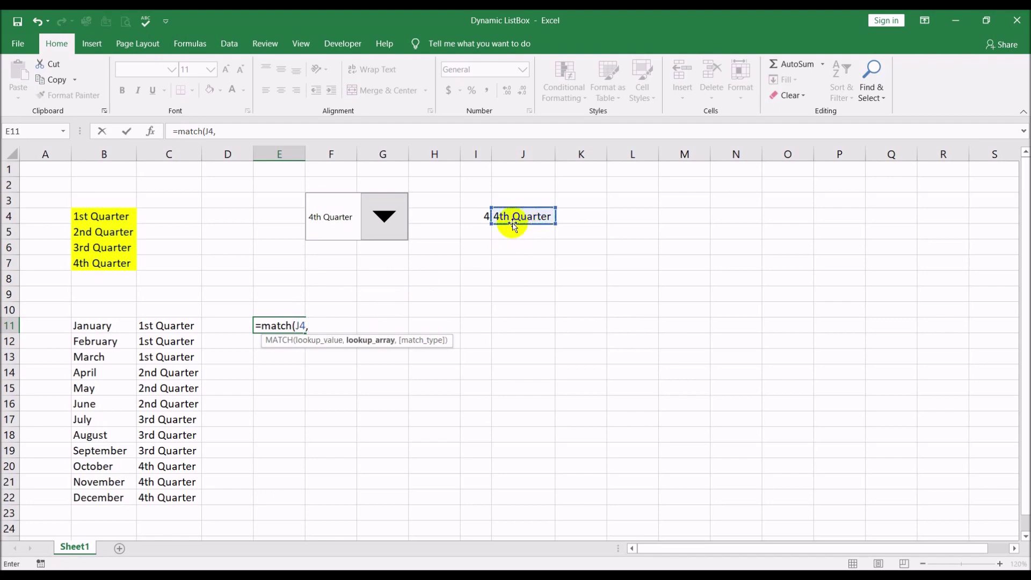
pyautogui.moveTo(163, 325); pyautogui.dragTo(166, 489)
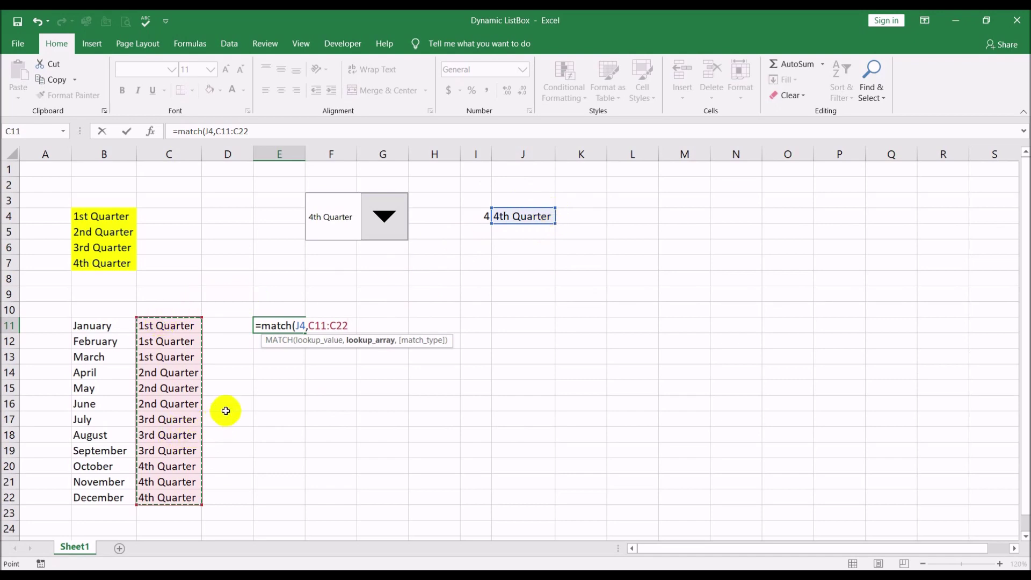
pyautogui.write(',')
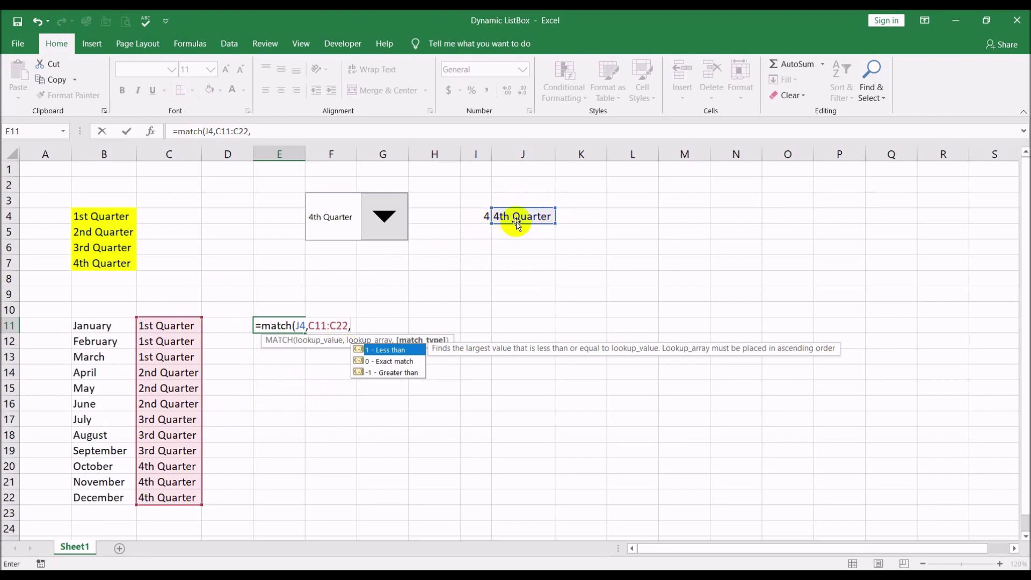
pyautogui.doubleClick(403, 362)
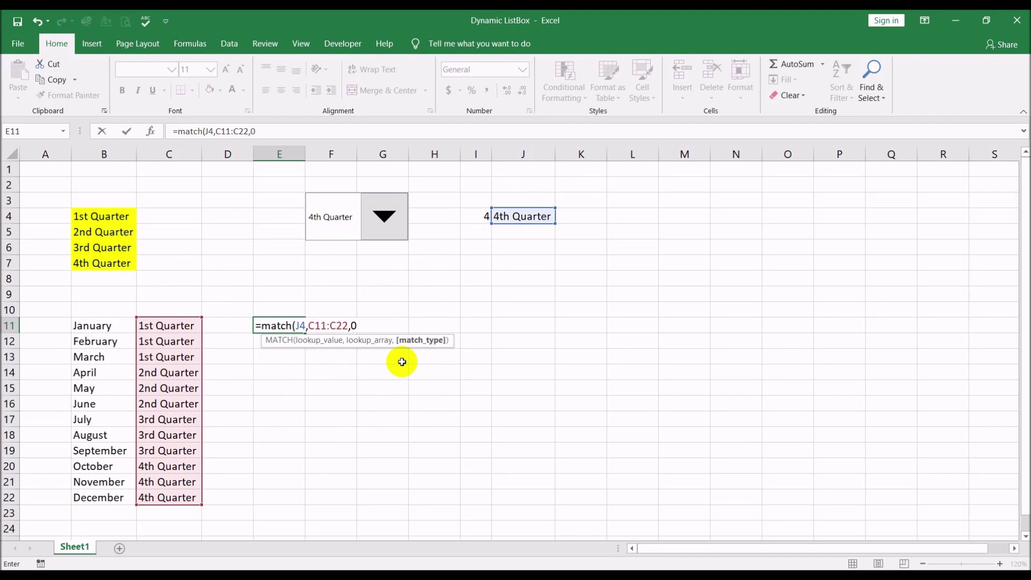
pyautogui.write(')')
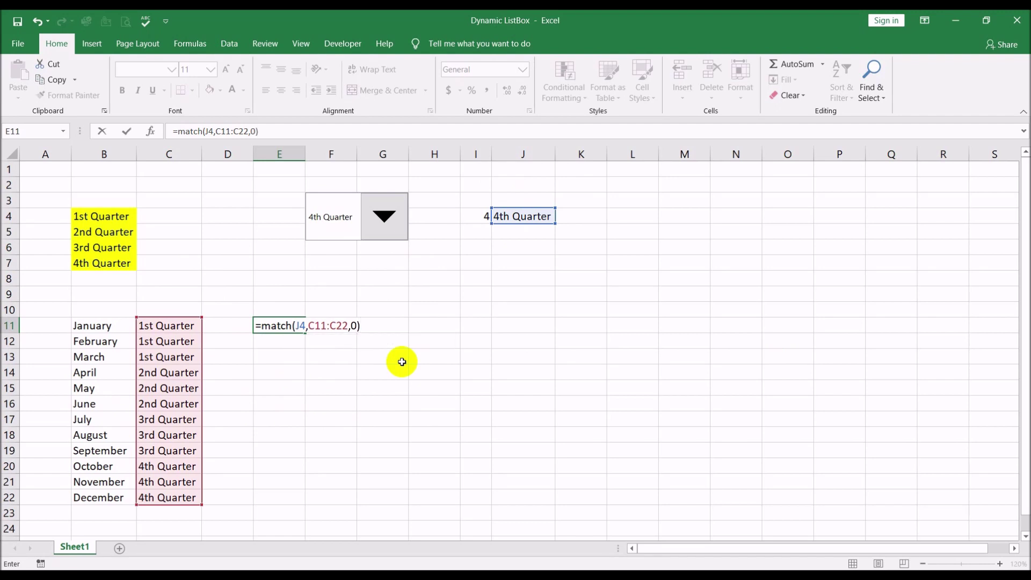
pyautogui.press('Return')
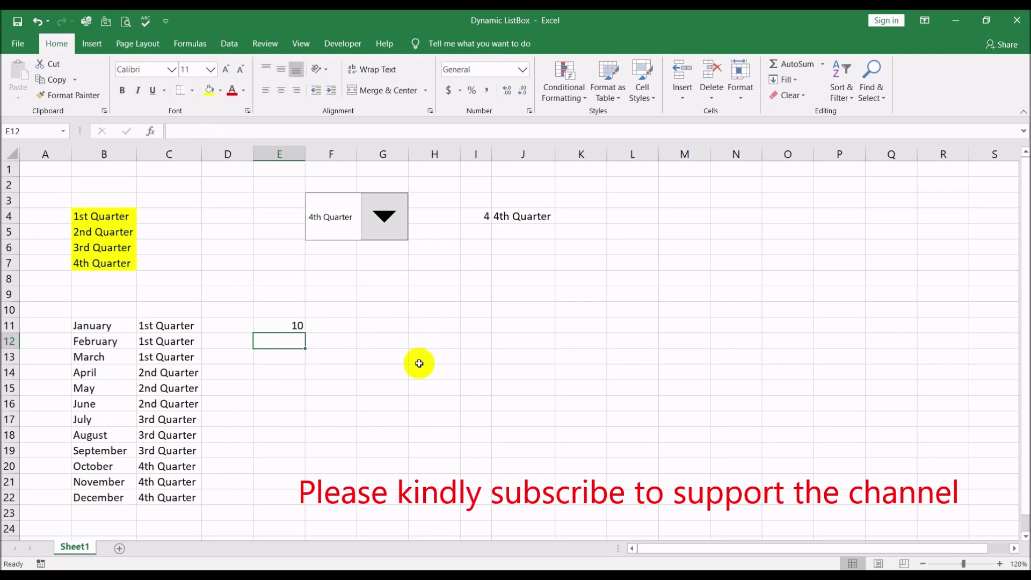
# Compare the MATCH result in E11 with the position of October in the month list
pyautogui.click(96, 465)
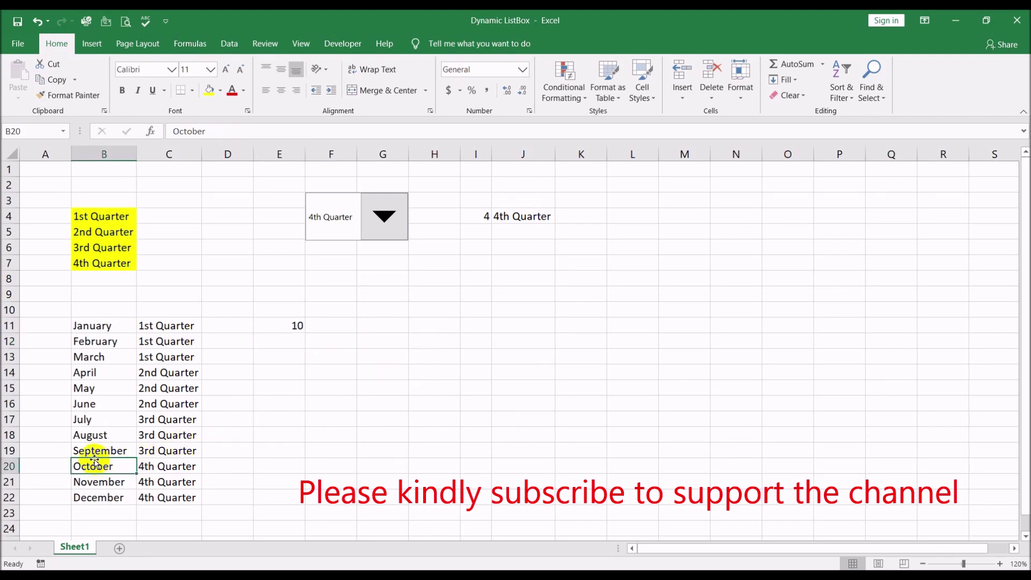
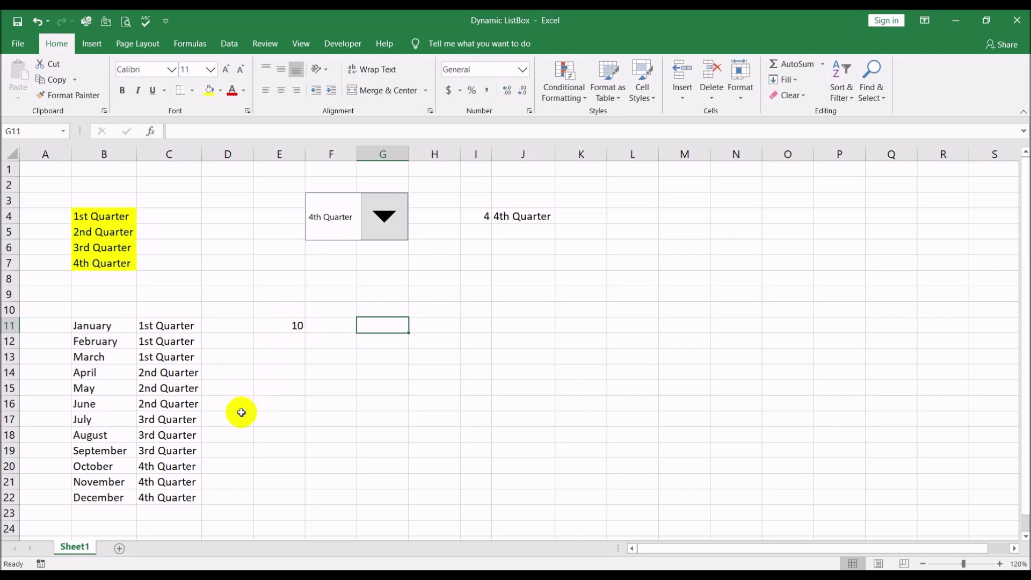
pyautogui.click(276, 329)
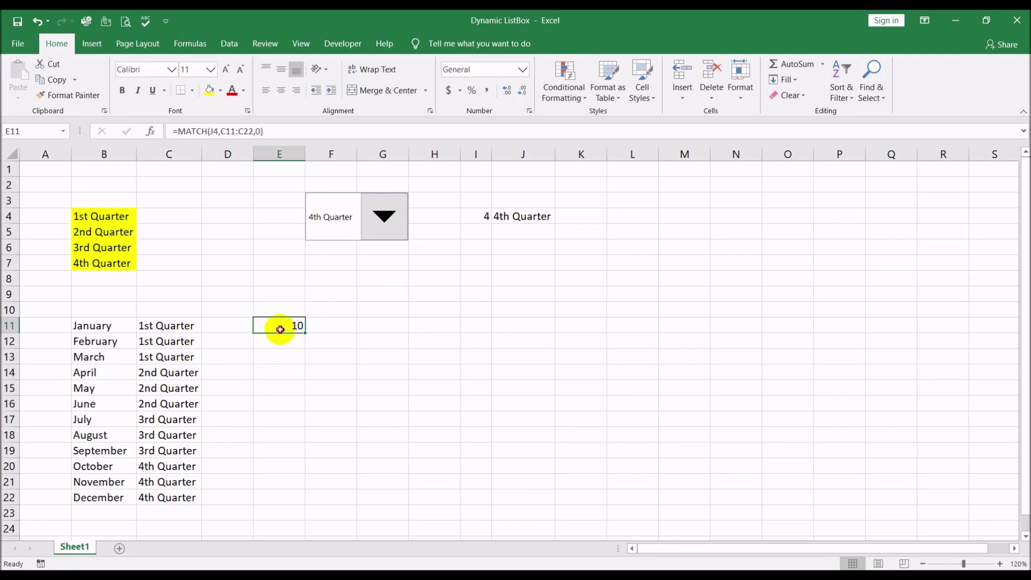
pyautogui.click(91, 467)
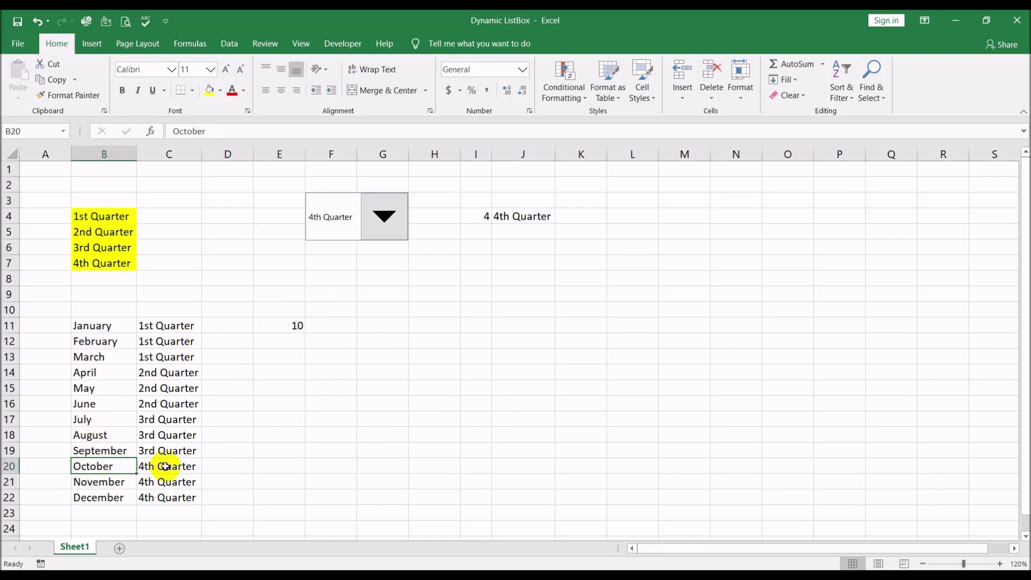
# Number the months 1 to 12 in A11:A22 by entering 1 and 2 and filling the series down
pyautogui.click(105, 326)
pyautogui.click(48, 325)
pyautogui.write('1')
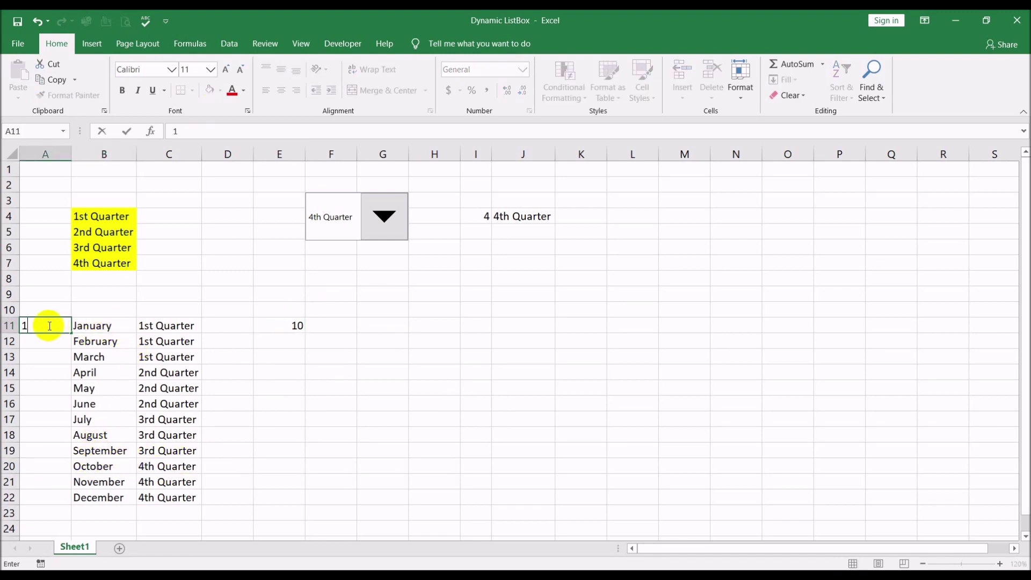
pyautogui.press('Return')
pyautogui.write('2')
pyautogui.press('Return')
pyautogui.moveTo(59, 325); pyautogui.dragTo(64, 342)
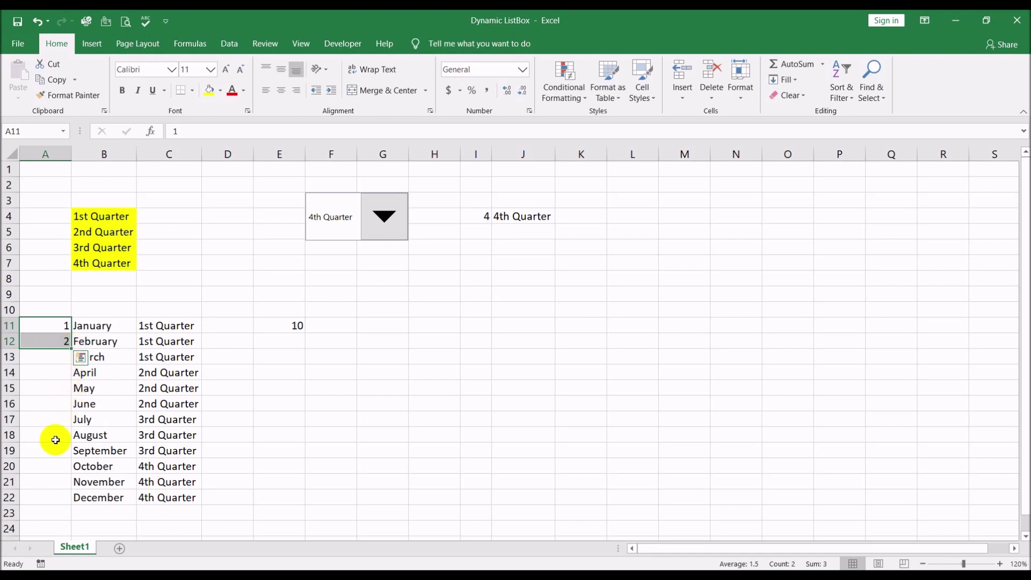
pyautogui.doubleClick(72, 347)
pyautogui.click(284, 387)
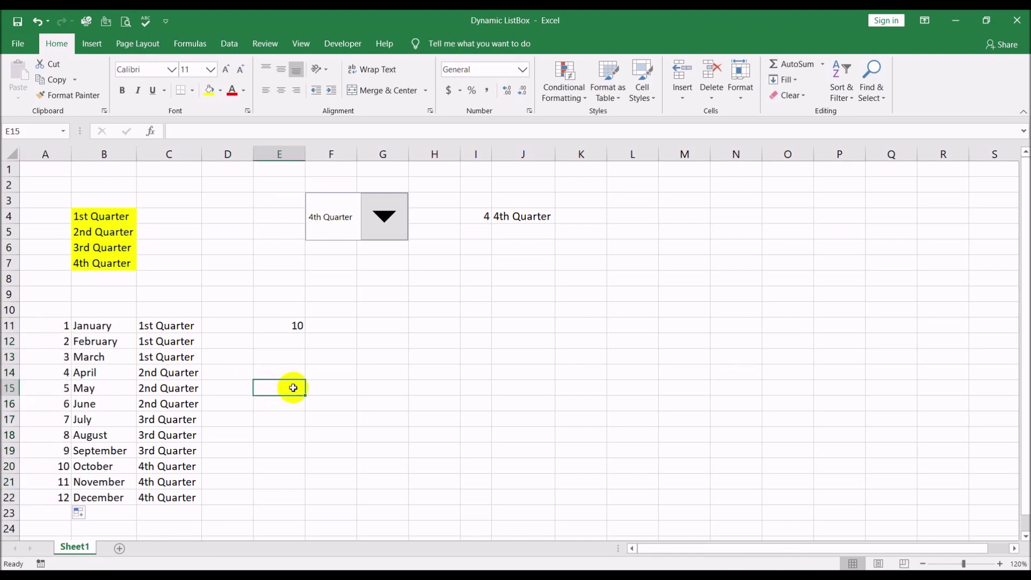
# Check the MATCH result against the October row, choose 2nd Quarter in the combo box, and check it against the April row
pyautogui.click(10, 465)
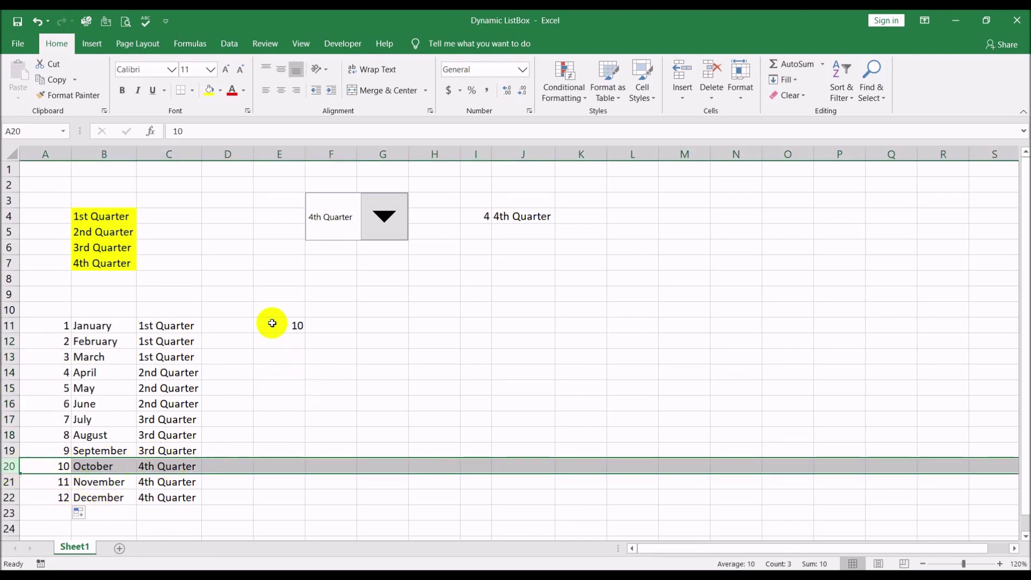
pyautogui.click(400, 227)
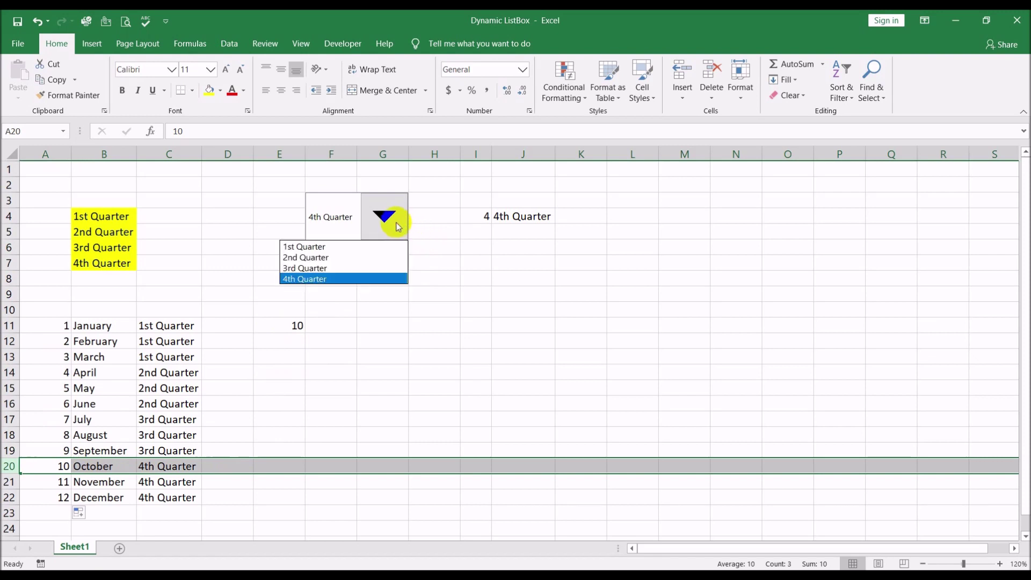
pyautogui.click(353, 259)
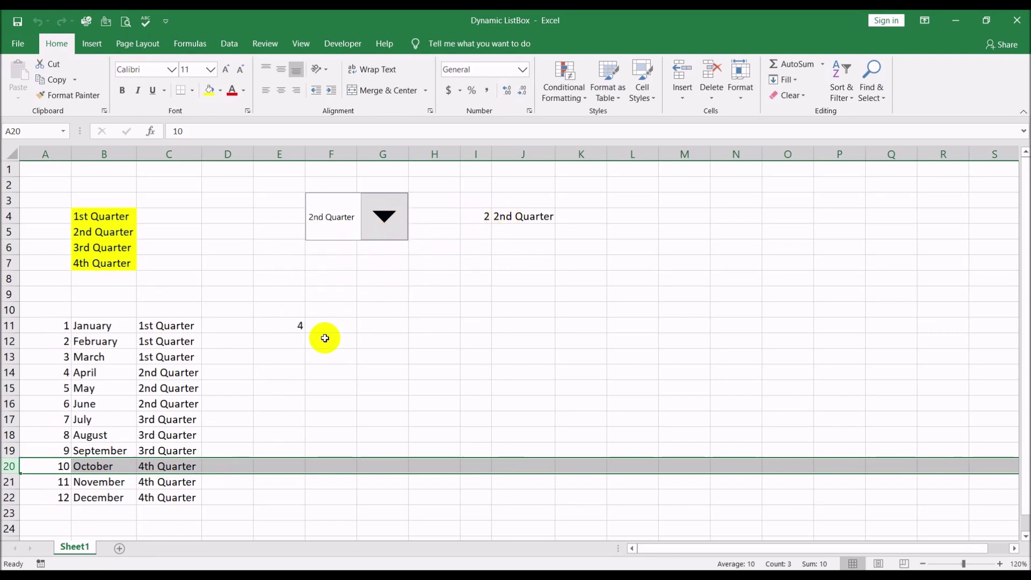
pyautogui.click(63, 389)
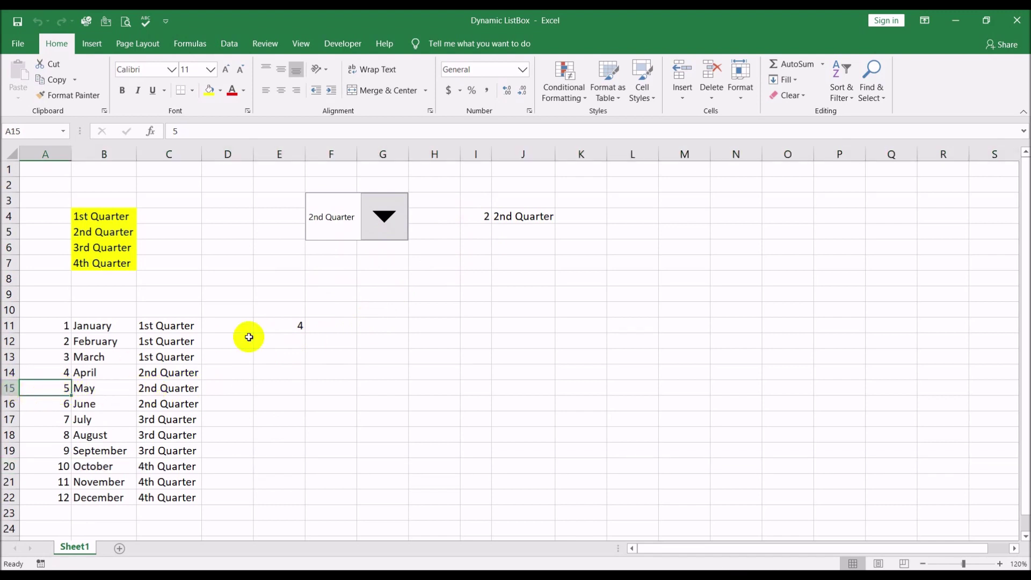
pyautogui.click(9, 372)
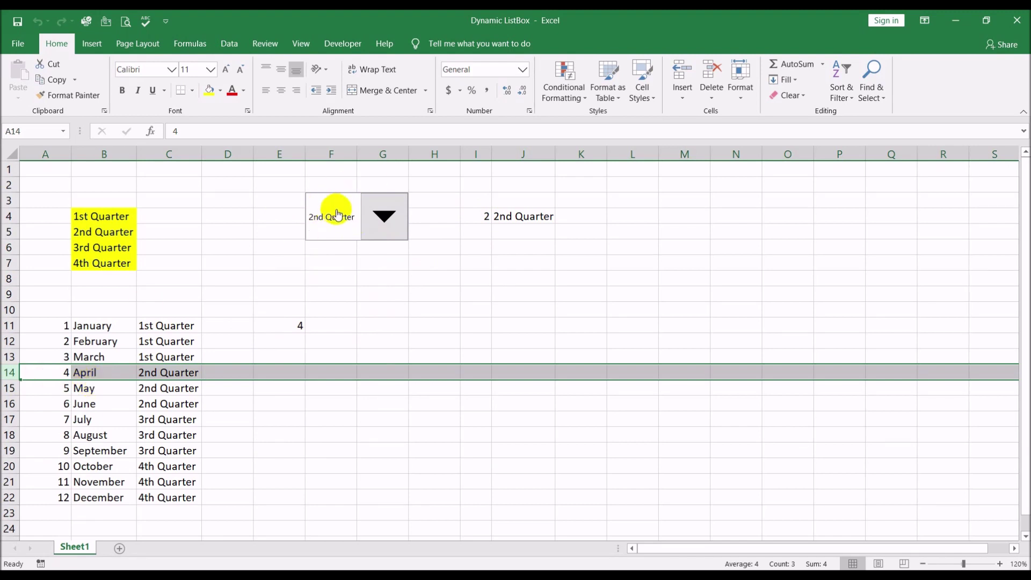
# Fill the 2nd Quarter months and quarter names in B14:C16 with light blue, and select the months in B14:B16
pyautogui.click(101, 372)
pyautogui.moveTo(102, 374); pyautogui.dragTo(209, 384)
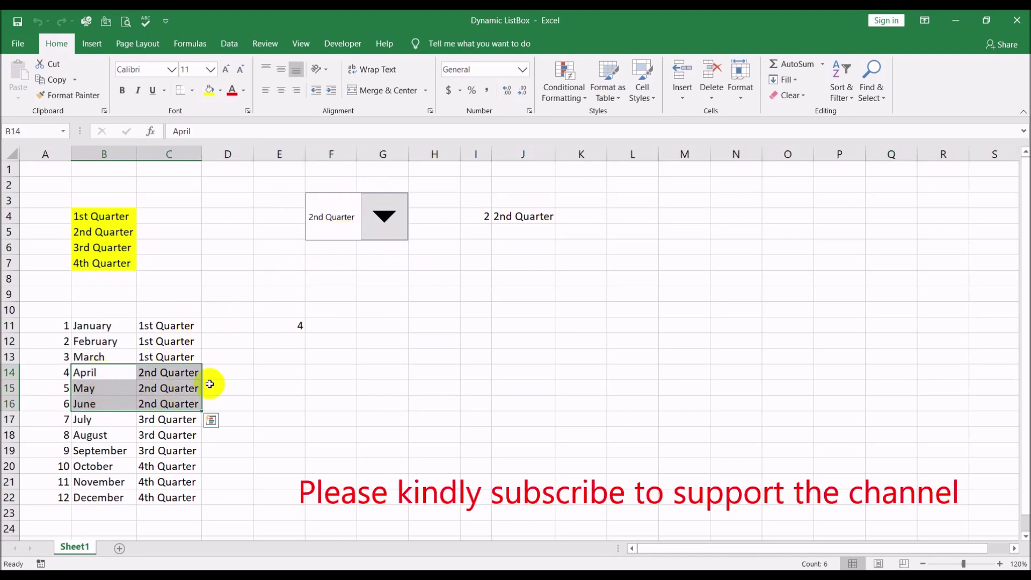
pyautogui.click(220, 90)
pyautogui.click(278, 197)
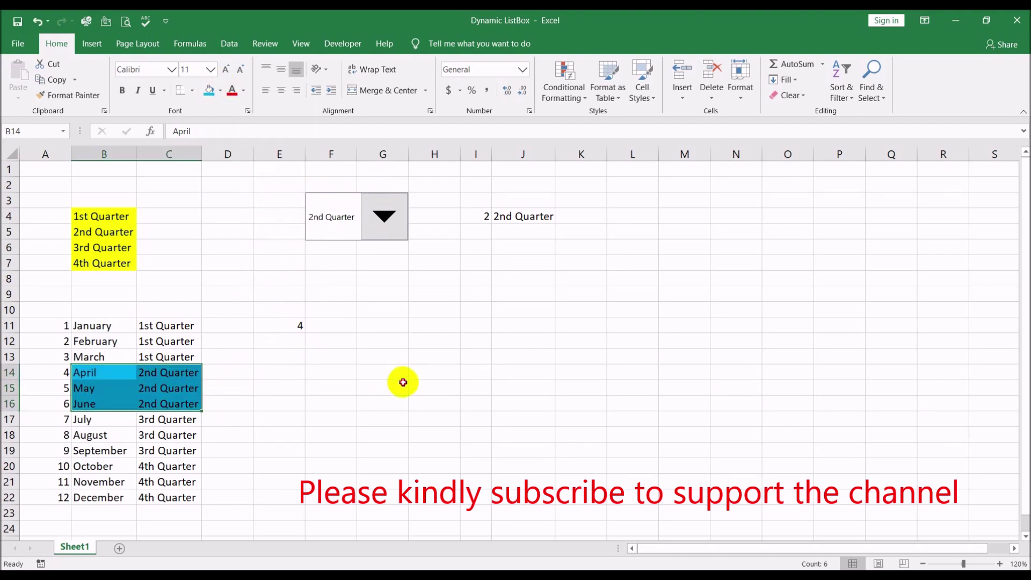
pyautogui.click(396, 384)
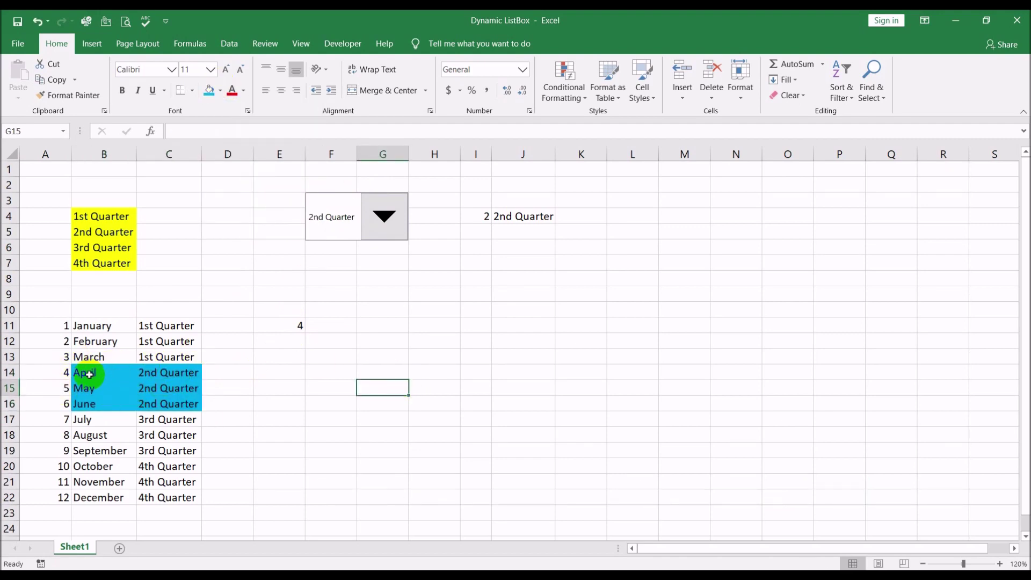
pyautogui.moveTo(96, 372); pyautogui.dragTo(101, 402)
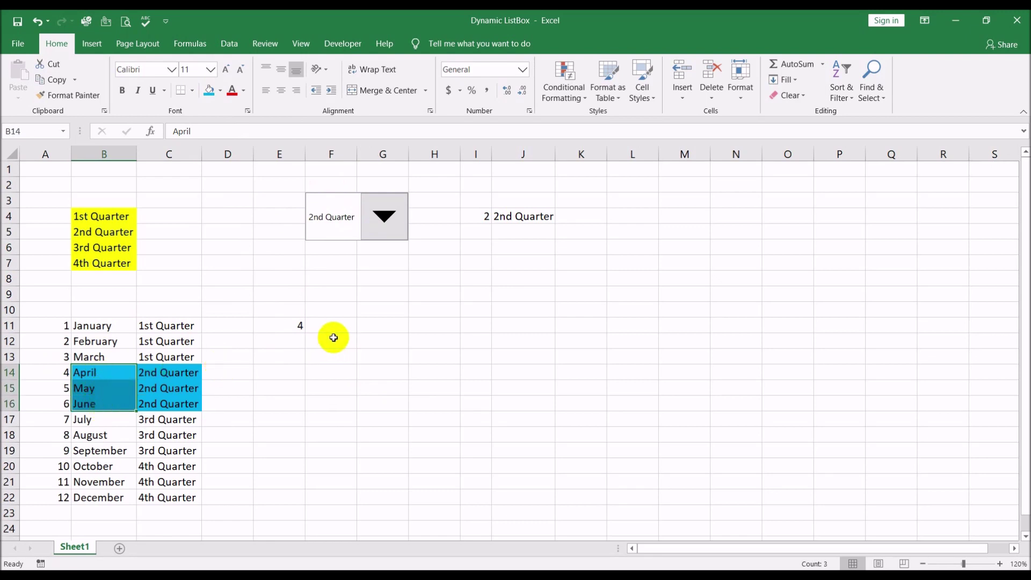
# Enter the formula =OFFSET(B11,E11-1,0,3,1) in G11 to return the three months of the chosen quarter
pyautogui.click(379, 331)
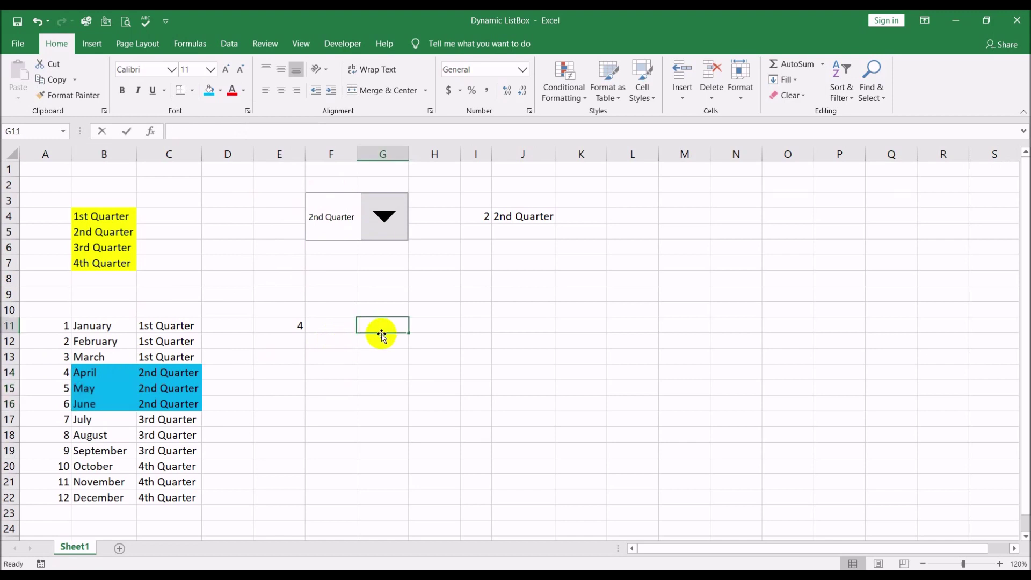
pyautogui.write('=offset')
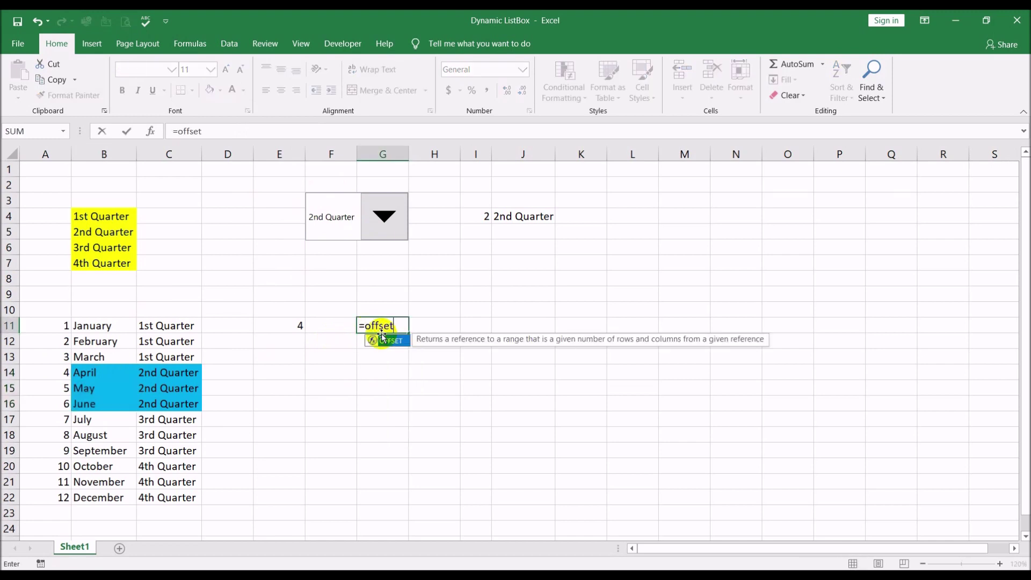
pyautogui.write('(')
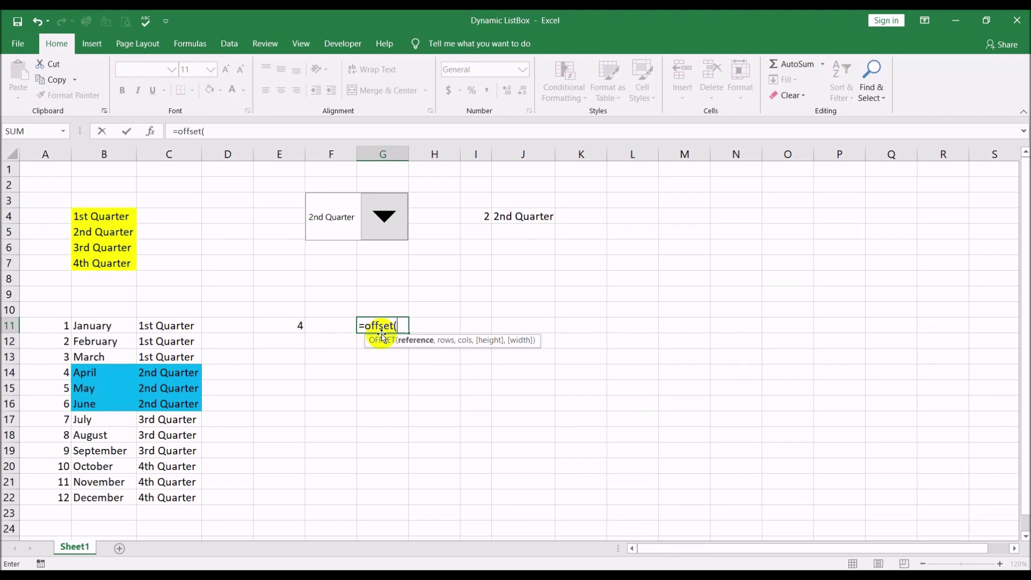
pyautogui.click(109, 327)
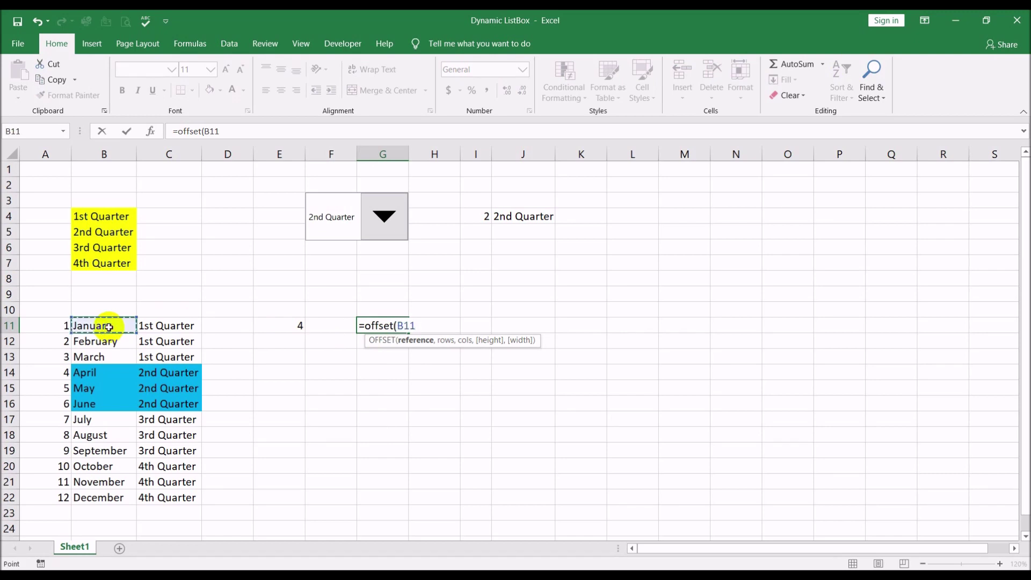
pyautogui.write(',')
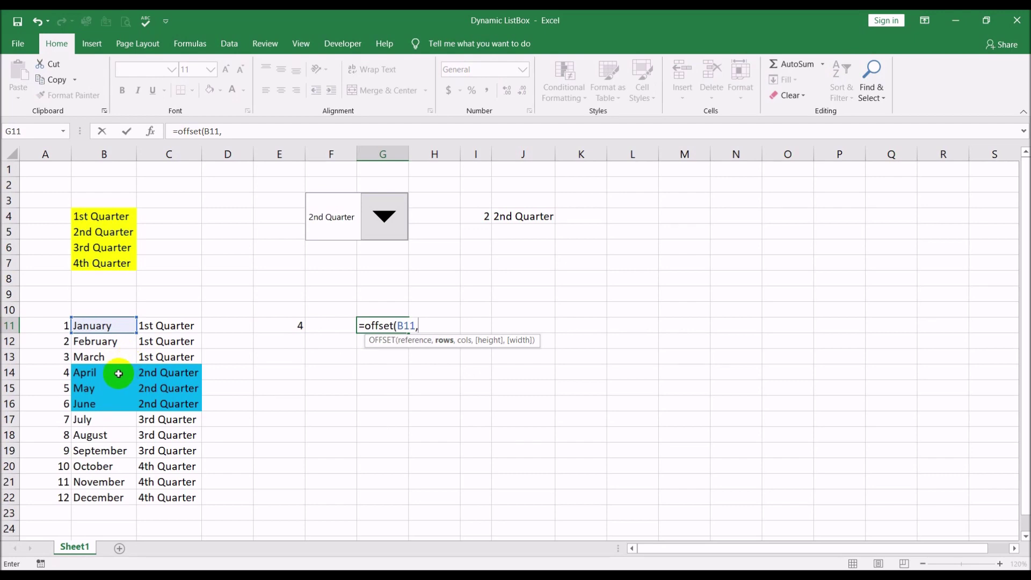
pyautogui.click(287, 326)
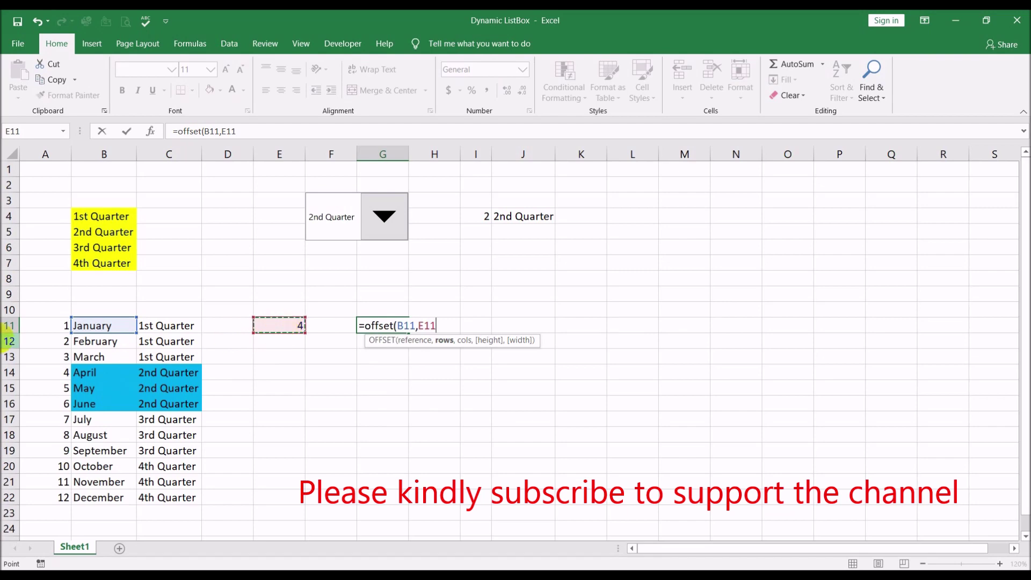
pyautogui.write('-1,')
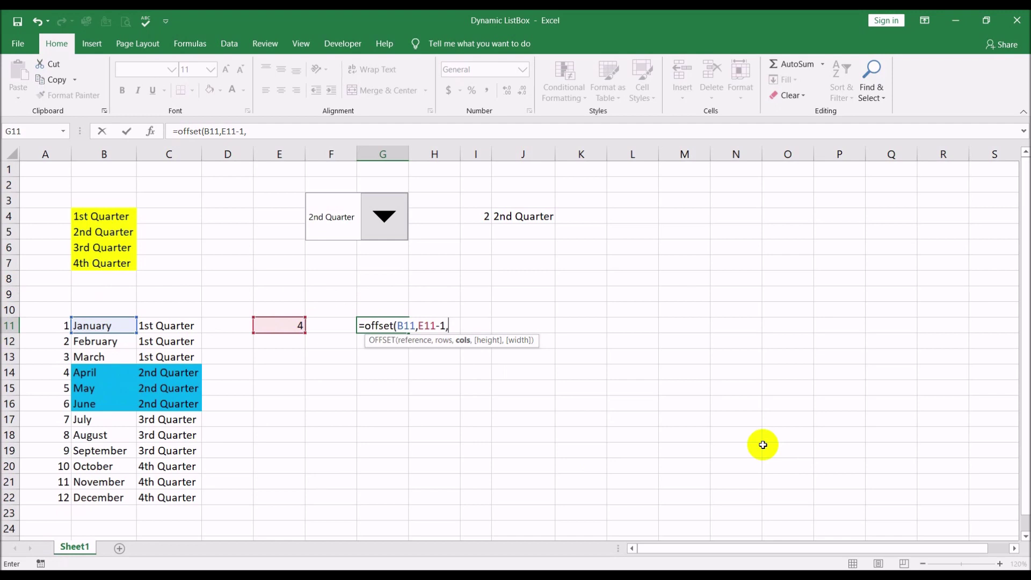
pyautogui.write('0,3,')
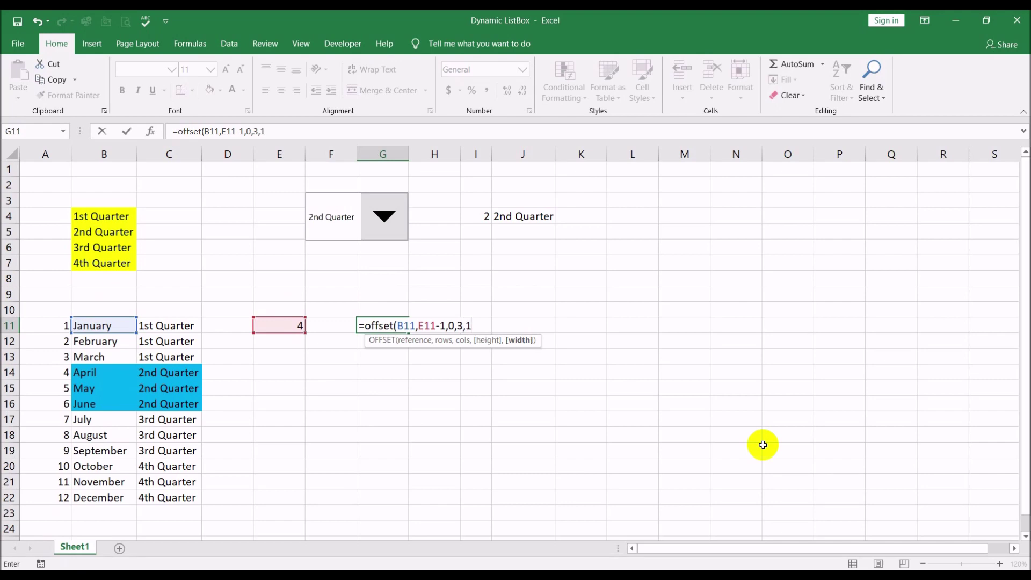
pyautogui.write('1)')
pyautogui.press('Return')
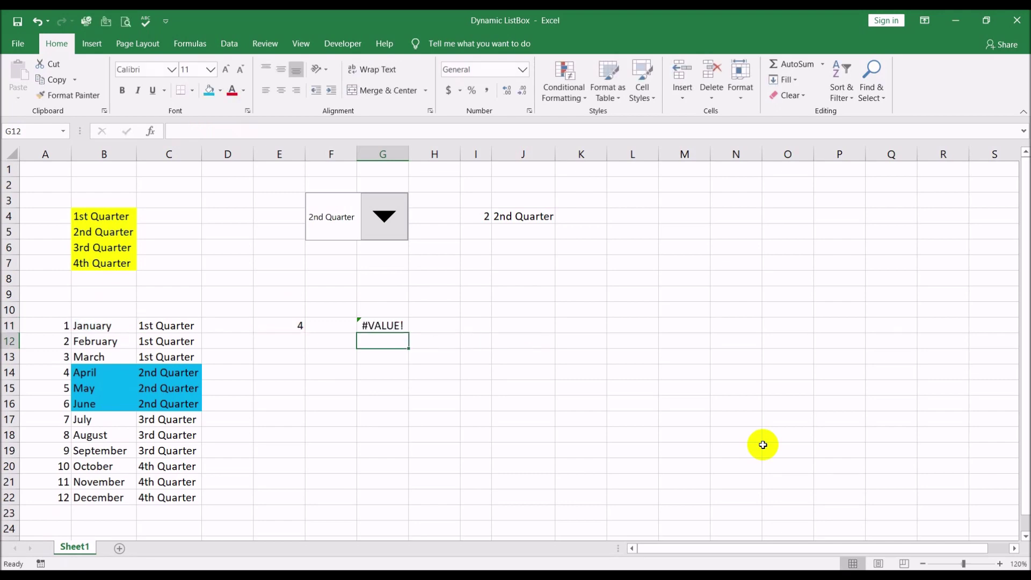
# Copy the OFFSET formula from G11 and define a workbook-scoped name Month_Ref that refers to =OFFSET(B11,E11-1,0,3,1)
pyautogui.click(396, 322)
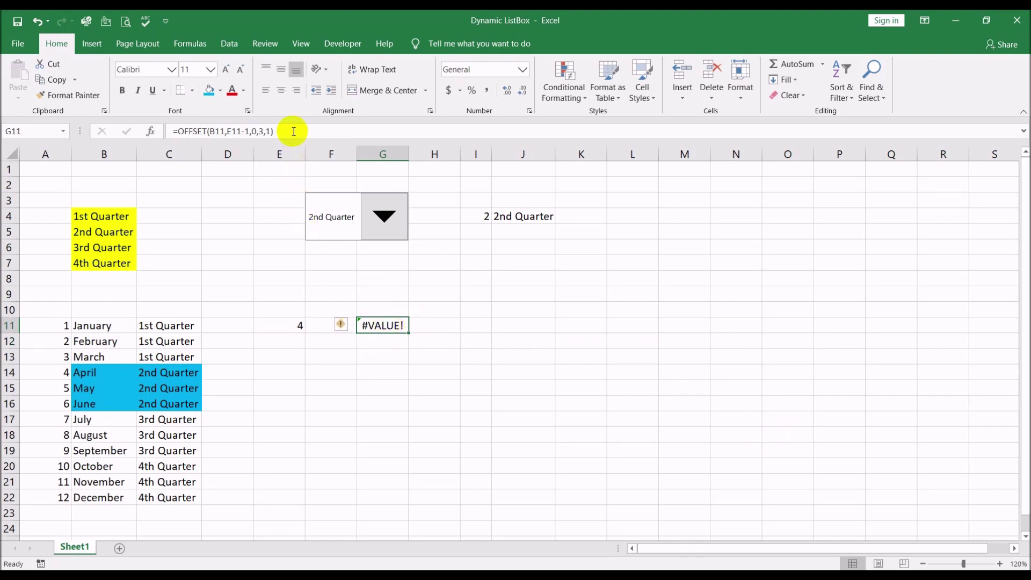
pyautogui.moveTo(294, 131); pyautogui.dragTo(164, 131)
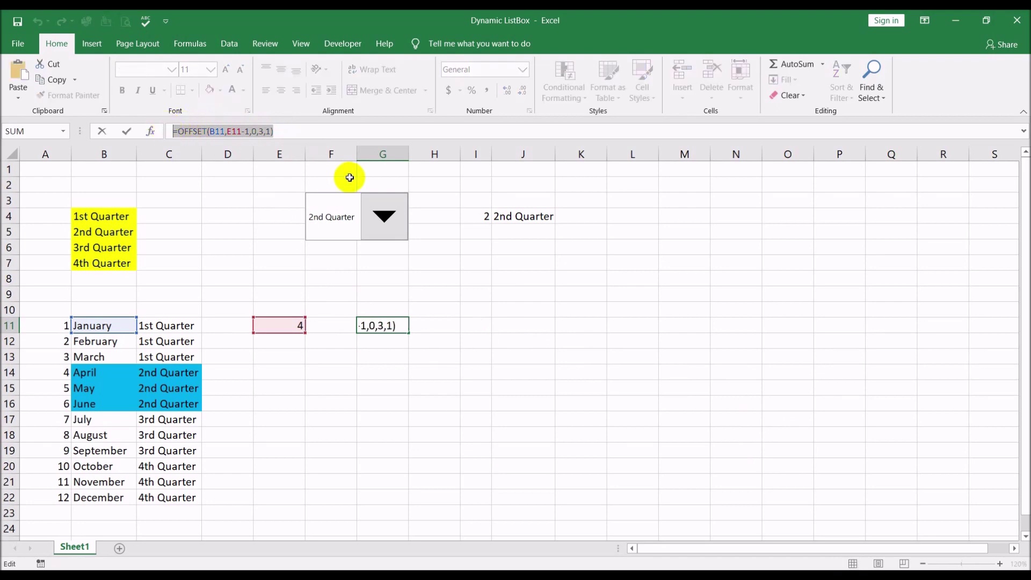
pyautogui.press('Escape')
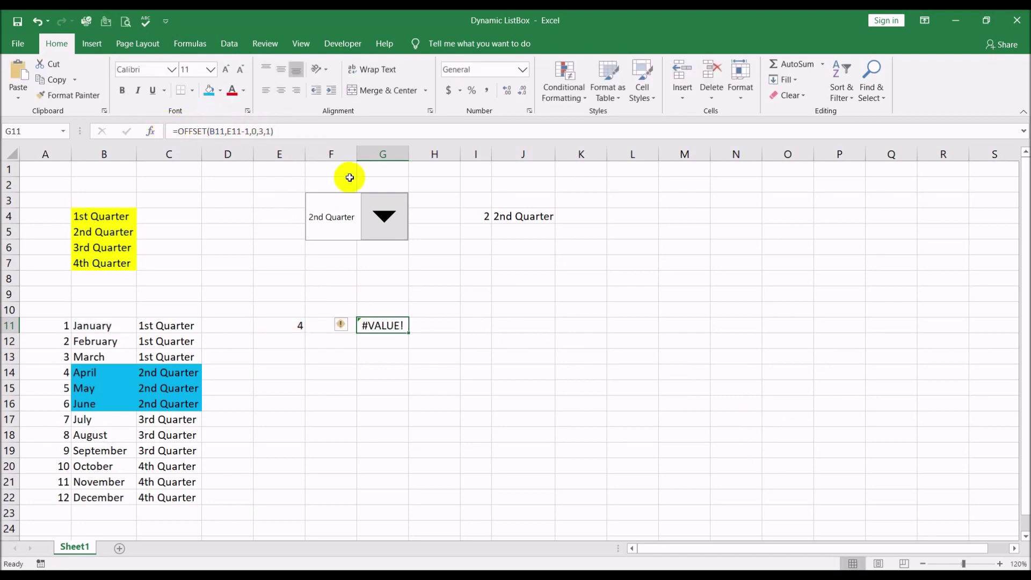
pyautogui.click(192, 48)
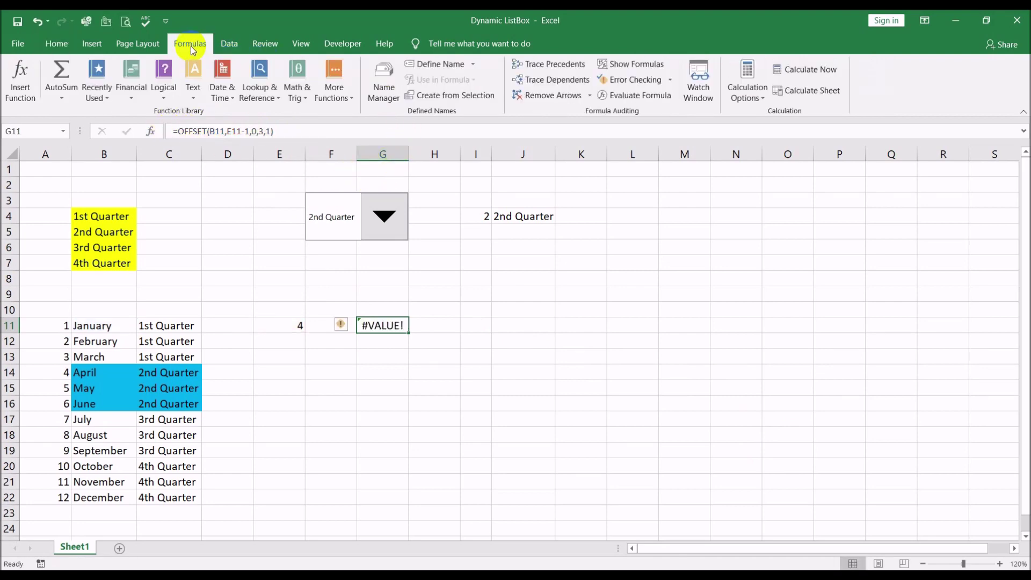
pyautogui.click(384, 86)
pyautogui.click(581, 226)
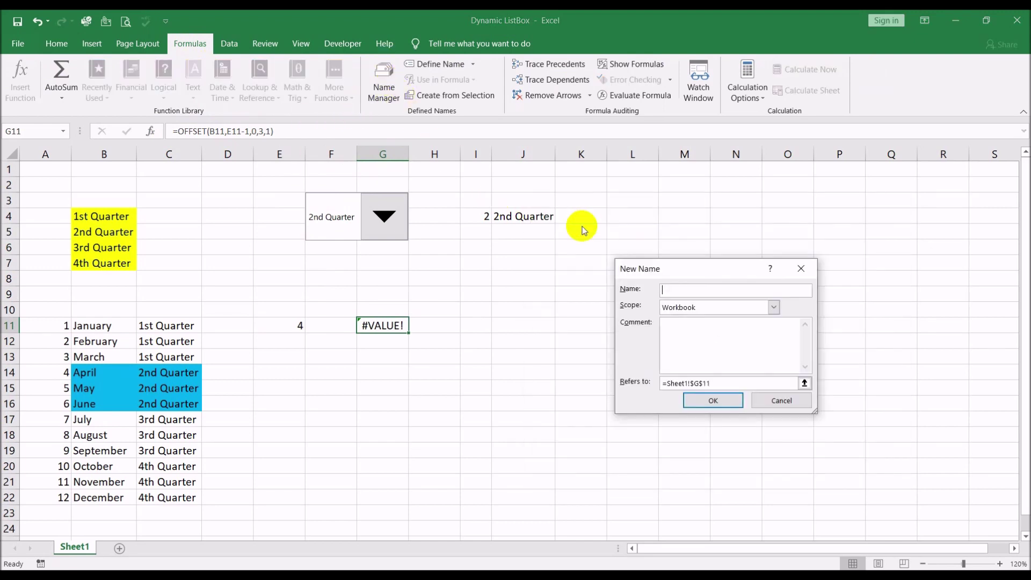
pyautogui.click(714, 383)
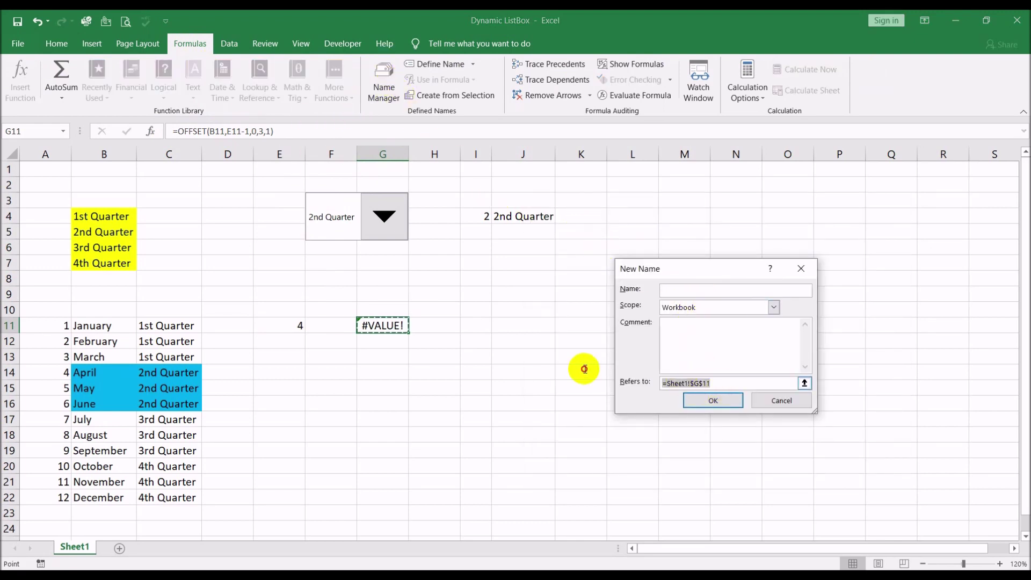
pyautogui.hotkey('ctrl', 'v')
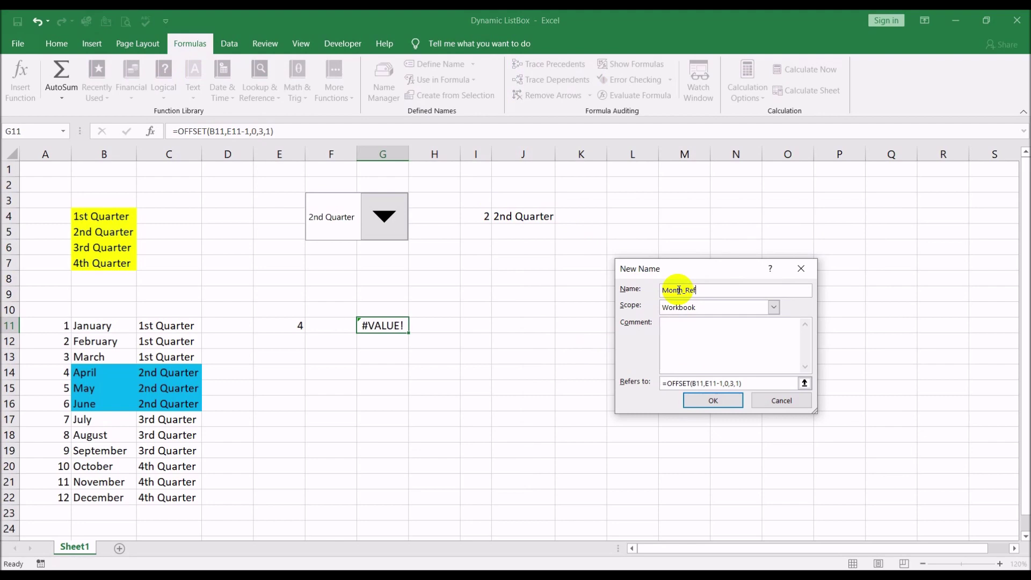
pyautogui.click(713, 400)
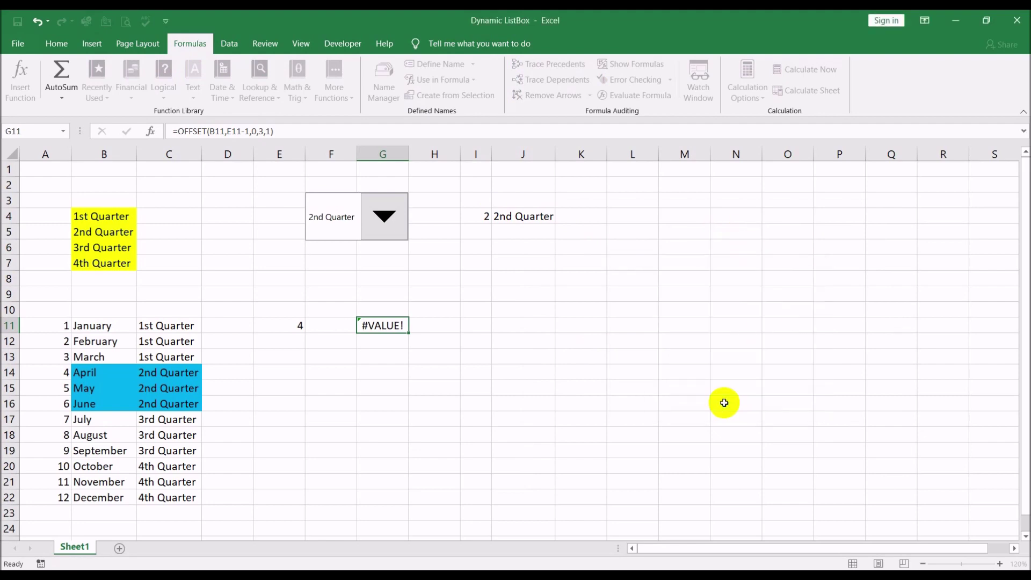
pyautogui.click(864, 468)
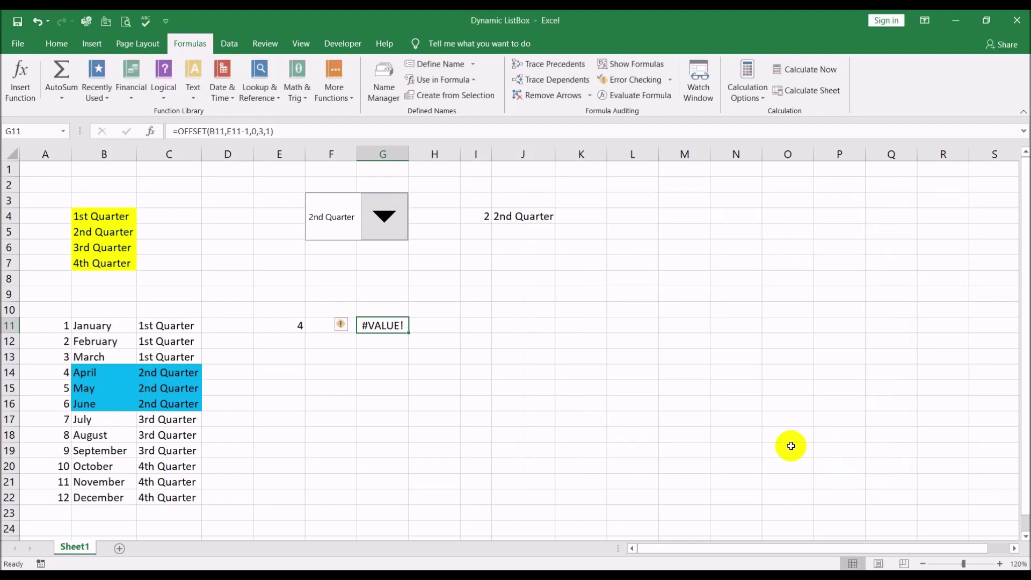
# Insert a list box form control below the 2nd Quarter result in J4, covering about J7:K13
pyautogui.click(476, 347)
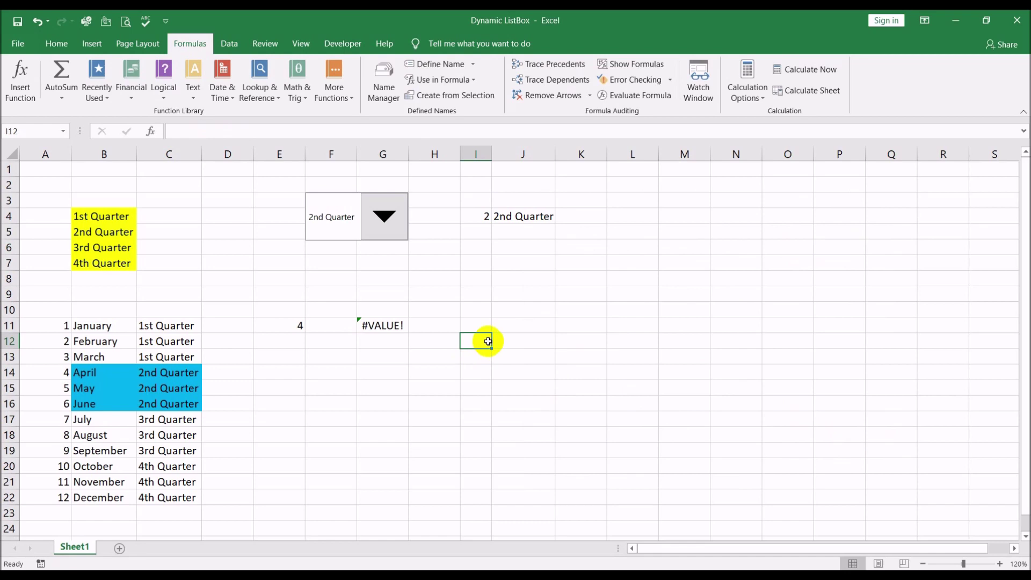
pyautogui.click(508, 266)
pyautogui.click(342, 43)
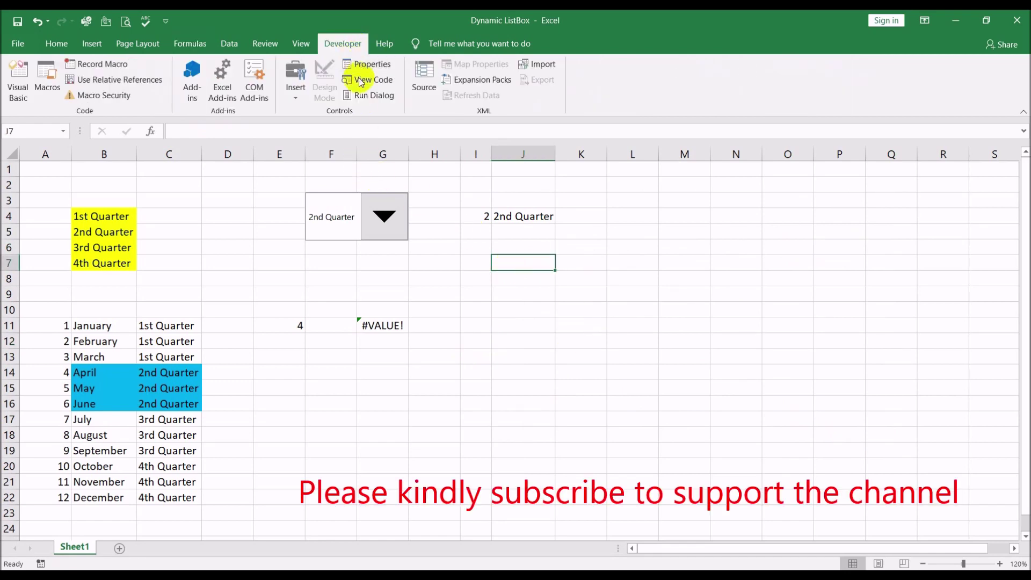
pyautogui.click(295, 90)
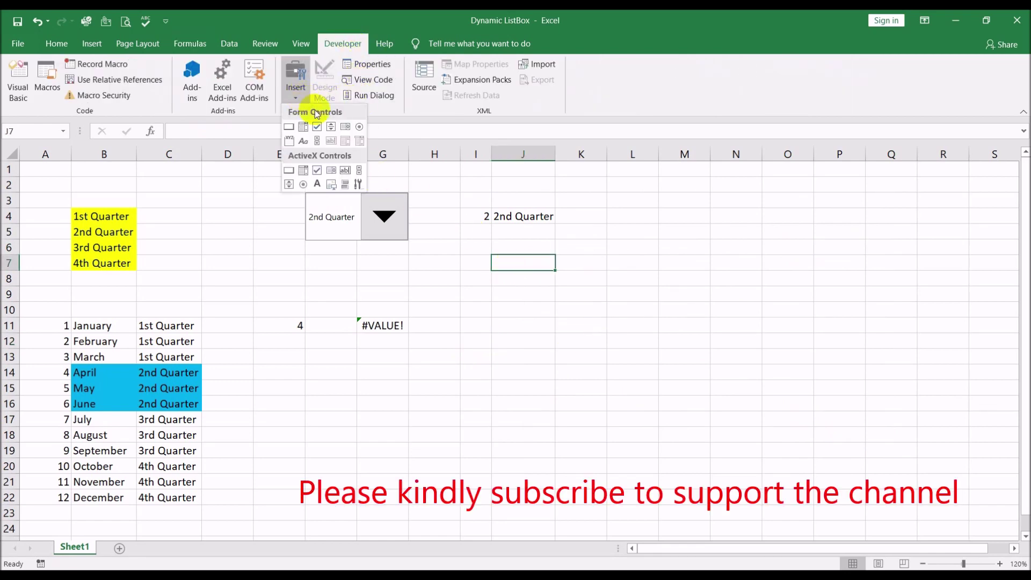
pyautogui.click(348, 125)
pyautogui.moveTo(492, 254); pyautogui.dragTo(606, 354)
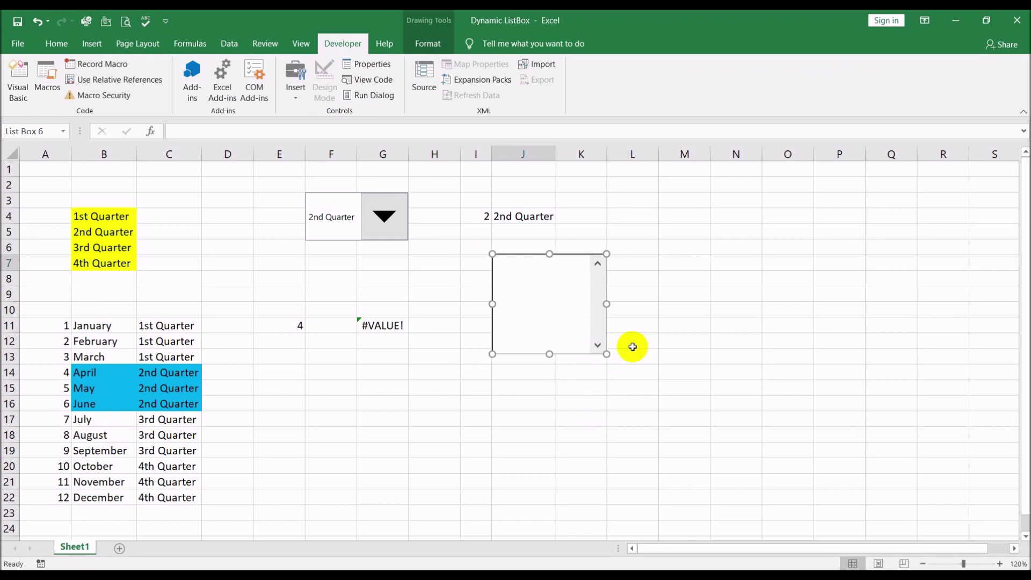
# Try to set the new list box's input range to =Month_Ref and its cell link to $M$9
pyautogui.rightClick(529, 278)
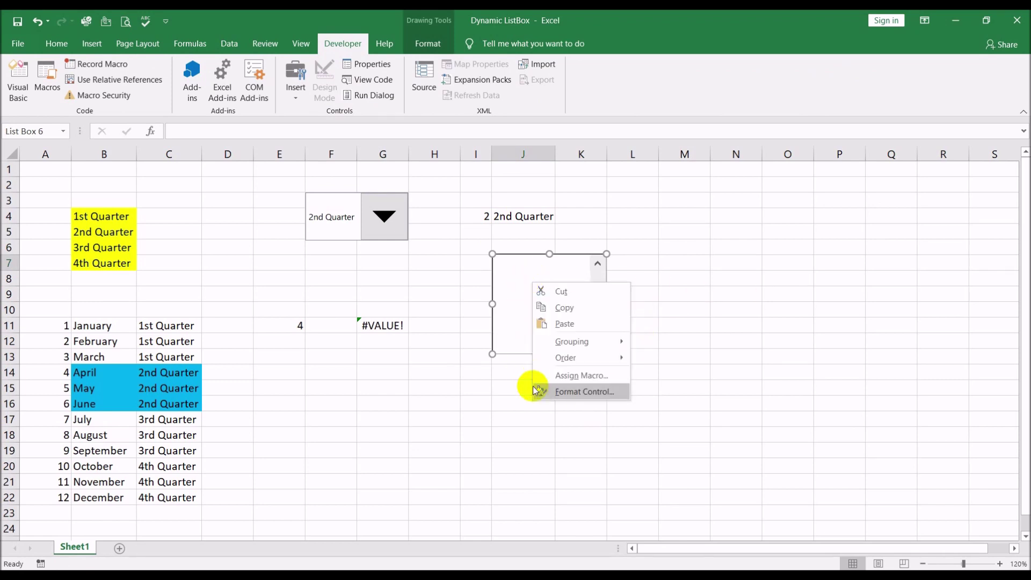
pyautogui.click(569, 392)
pyautogui.click(641, 246)
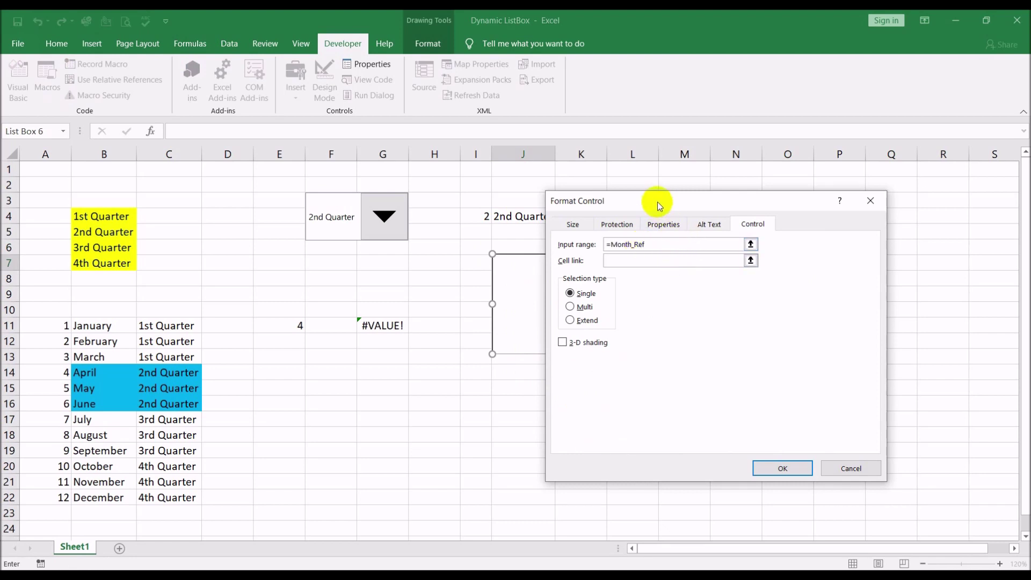
pyautogui.moveTo(659, 205); pyautogui.dragTo(802, 195)
pyautogui.click(718, 253)
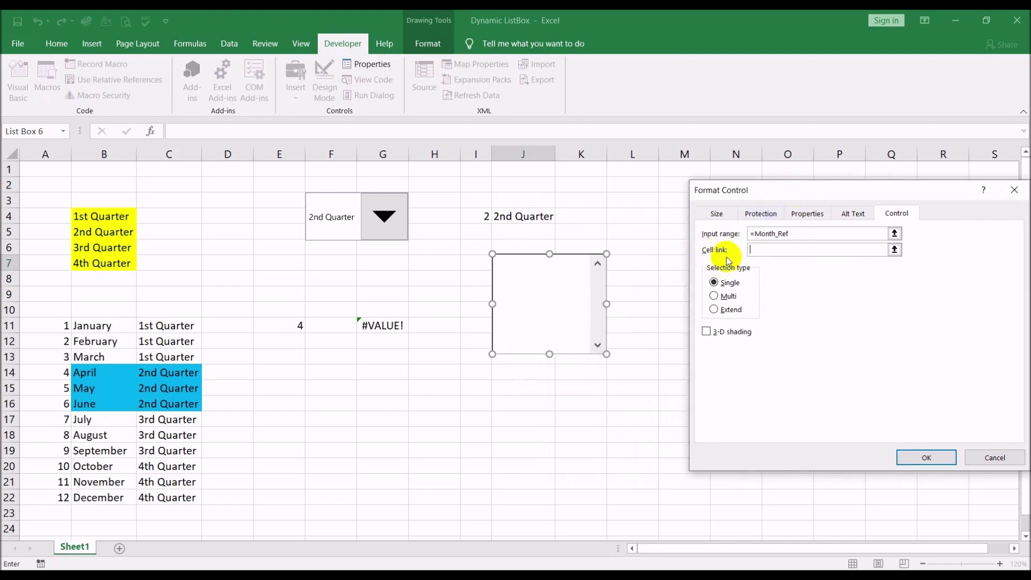
pyautogui.click(666, 296)
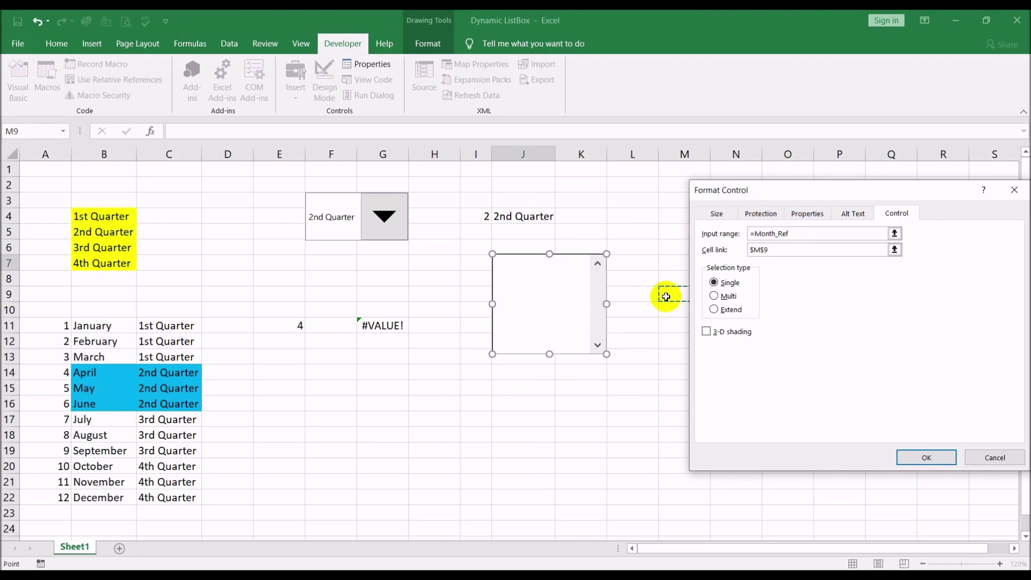
pyautogui.click(909, 462)
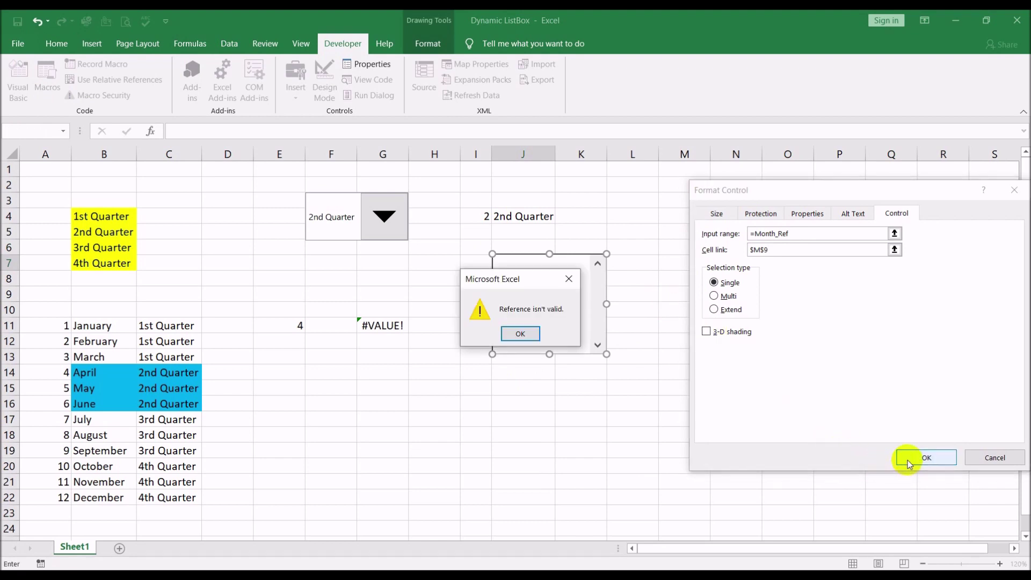
pyautogui.click(515, 333)
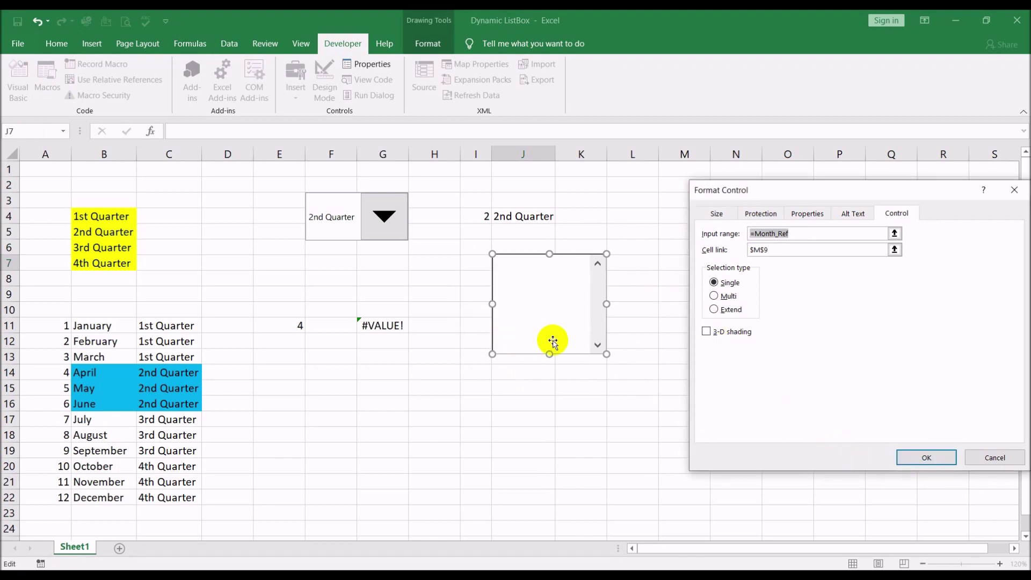
pyautogui.click(793, 232)
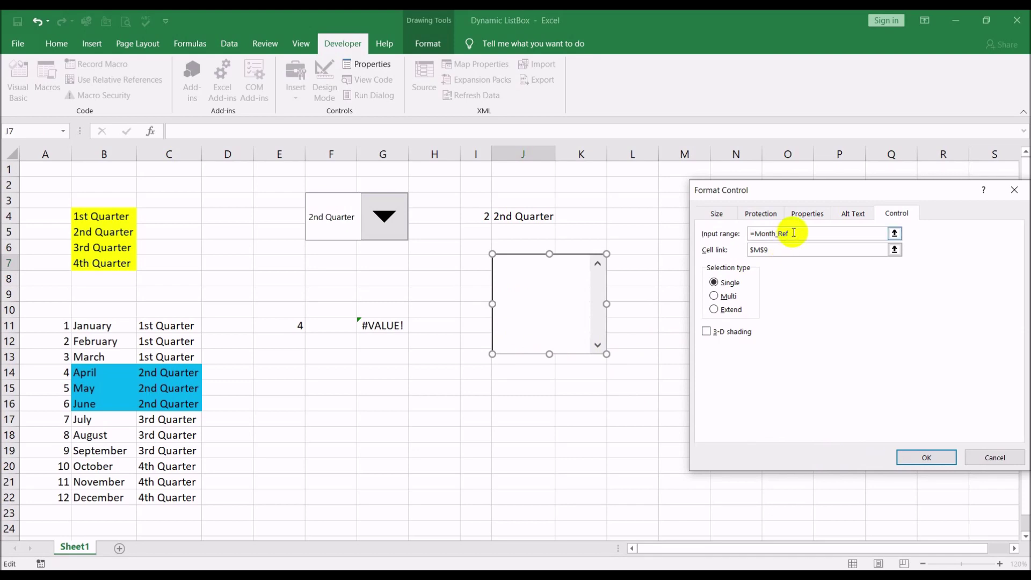
pyautogui.doubleClick(793, 232)
pyautogui.press('Escape')
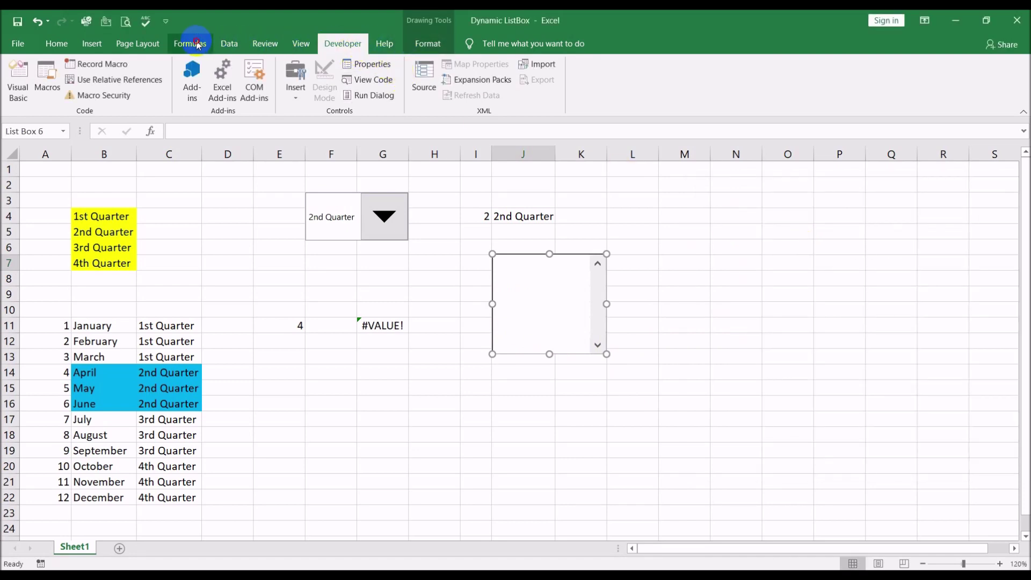
# Examine the reference formula of the defined name Month_Ref
pyautogui.click(193, 43)
pyautogui.click(383, 77)
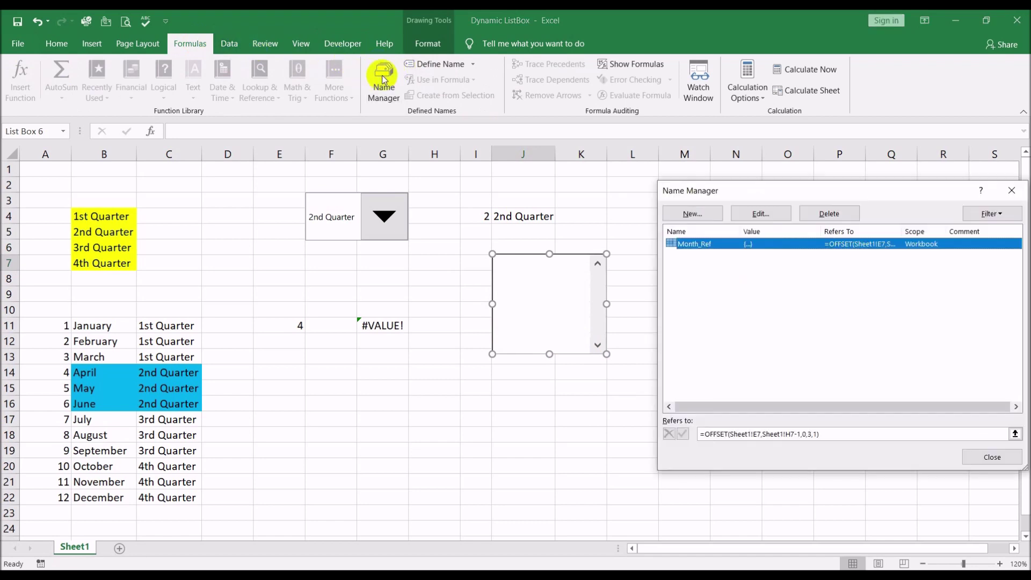
pyautogui.doubleClick(694, 246)
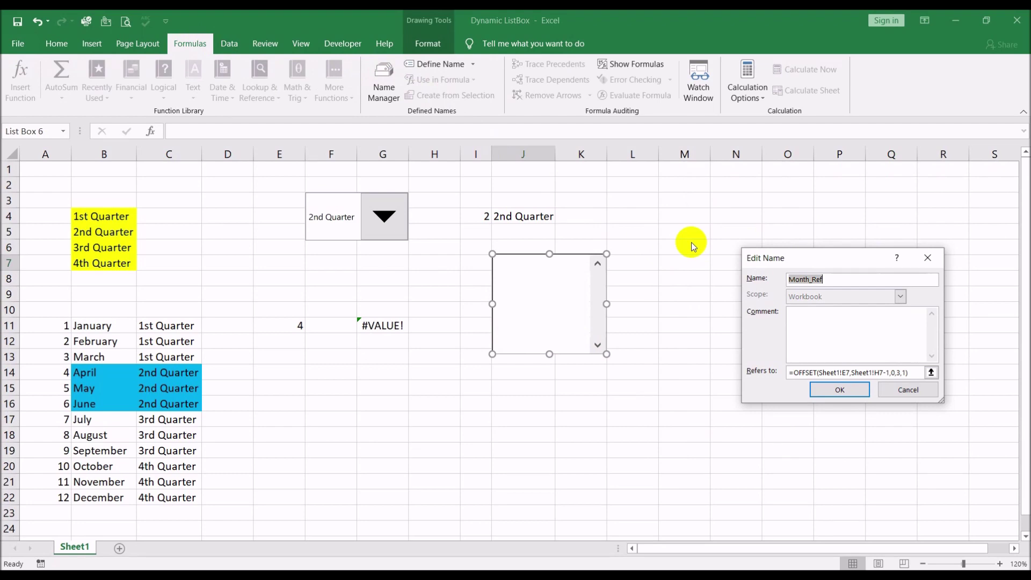
pyautogui.press('Escape')
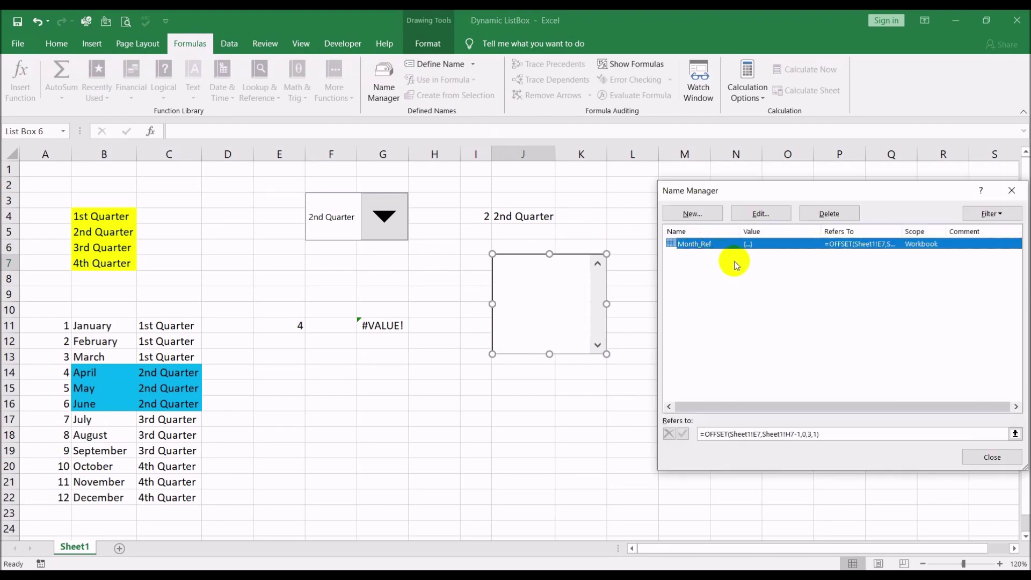
pyautogui.doubleClick(694, 244)
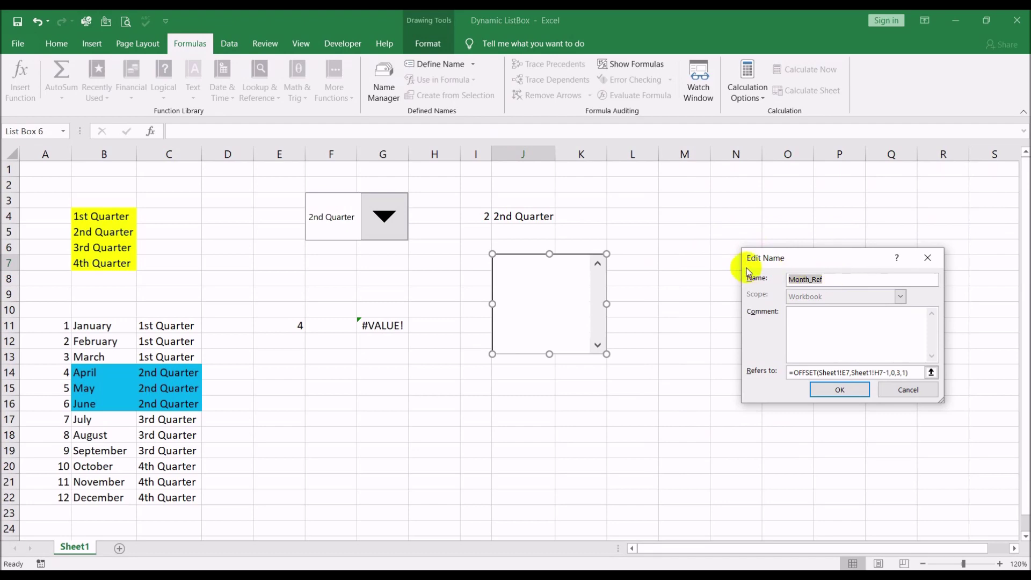
pyautogui.press('Return')
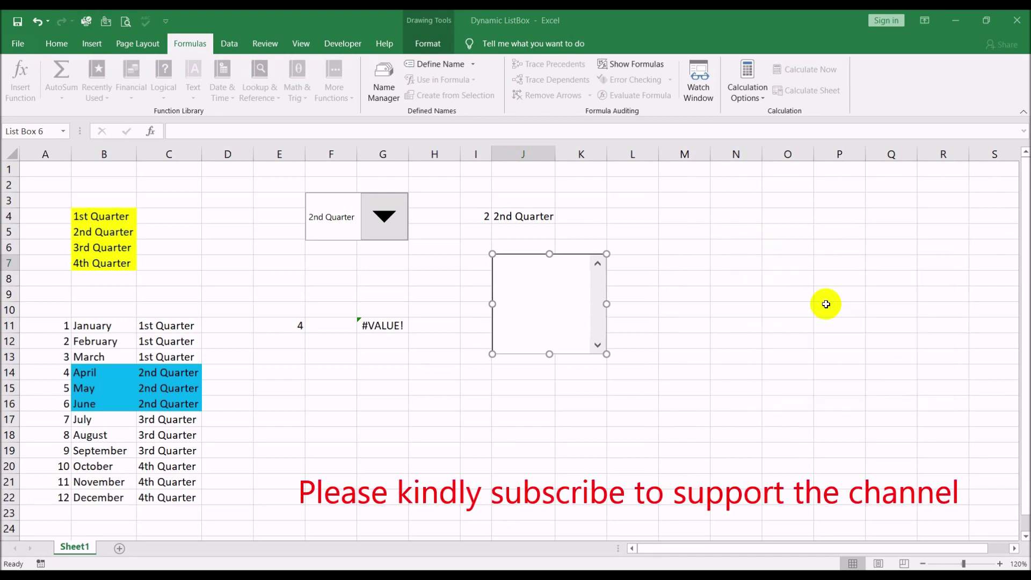
# Make the B11 and E11 references in G11's formula absolute, giving =OFFSET($B$11,$E$11-1,0,3,1)
pyautogui.press('Escape')
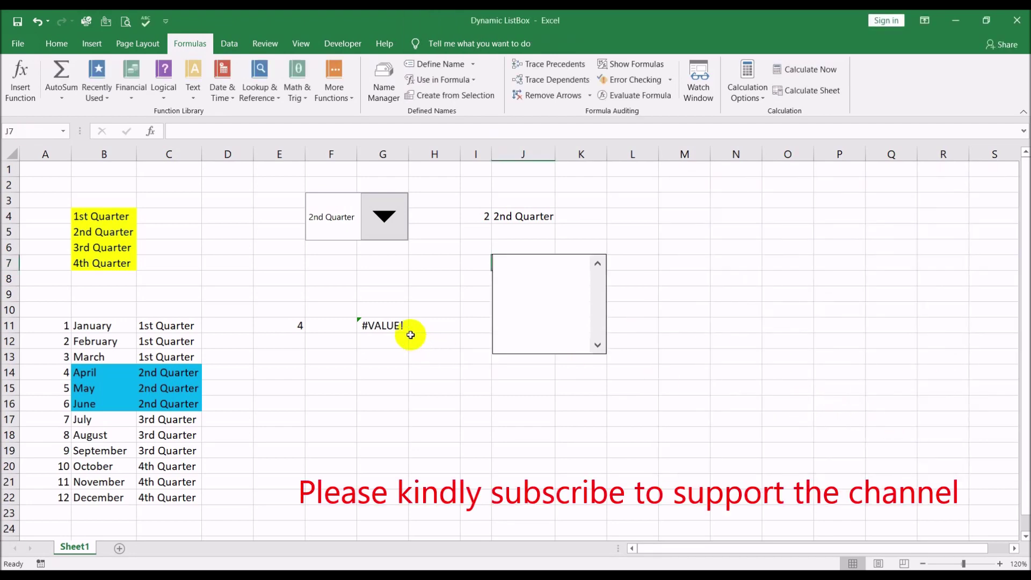
pyautogui.click(400, 329)
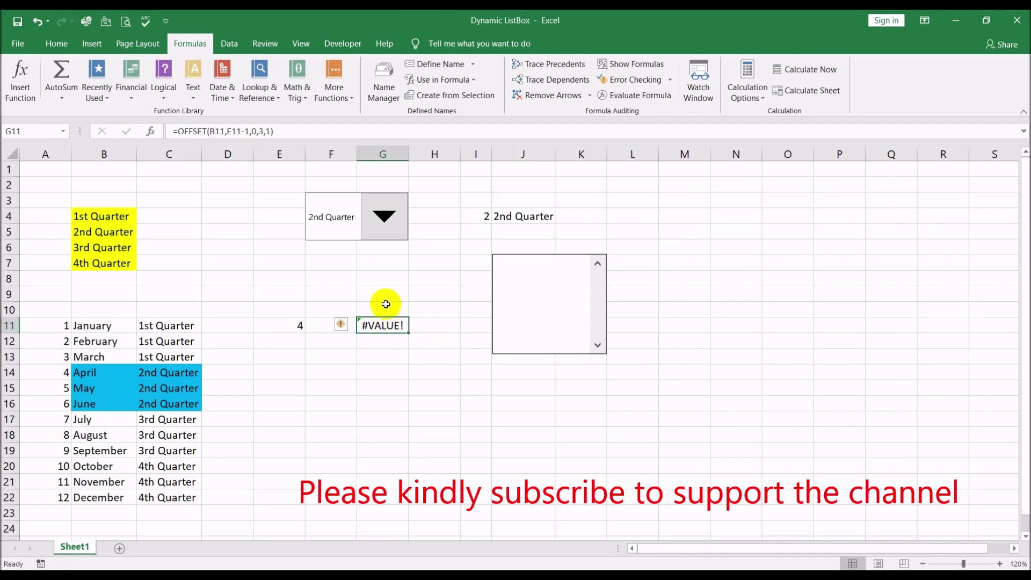
pyautogui.click(219, 131)
pyautogui.press('F4')
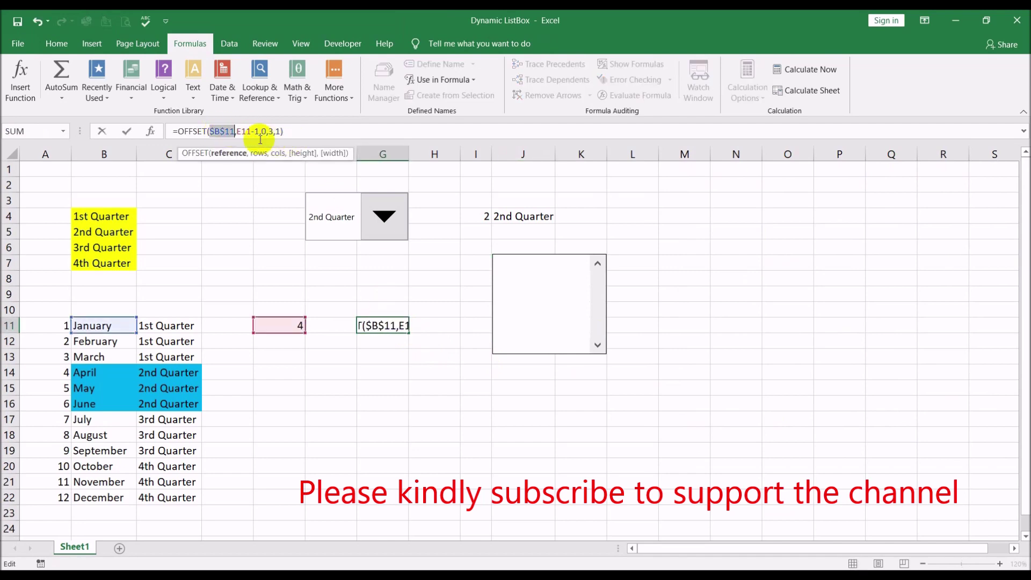
pyautogui.click(244, 131)
pyautogui.press('F4')
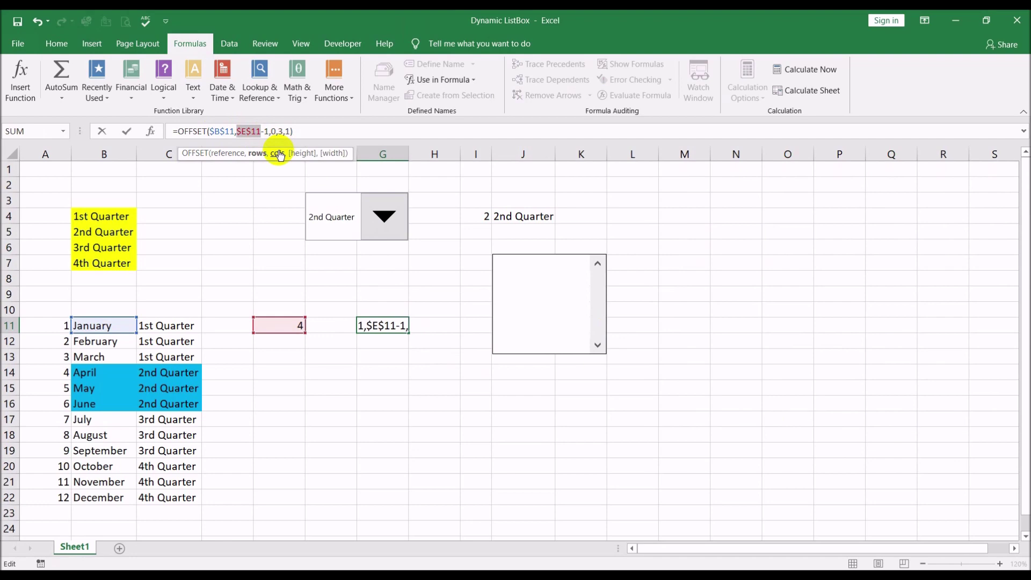
pyautogui.press('Return')
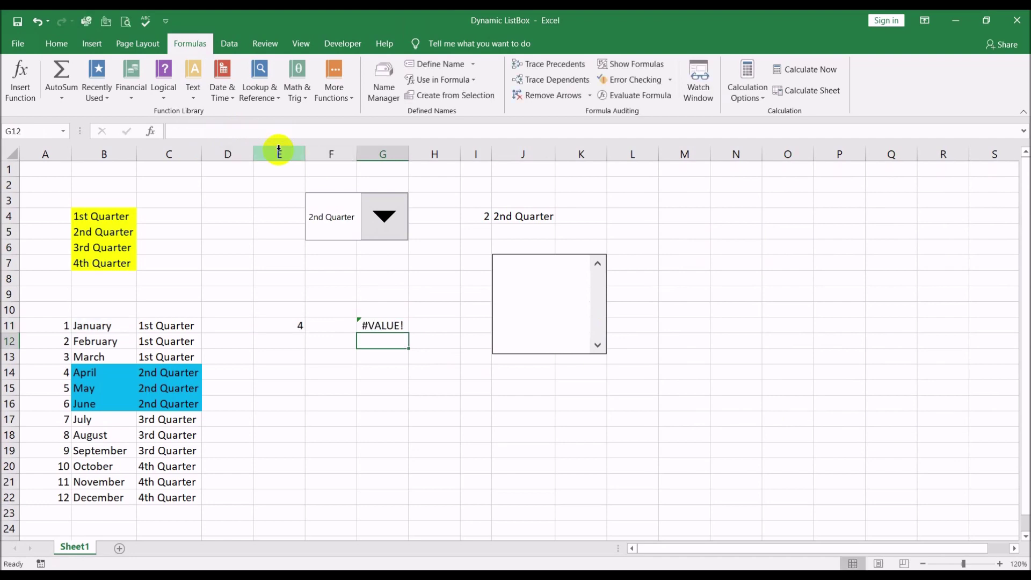
# Copy G11's formula and redefine the name Month_Ref to refer to =OFFSET($B$11,$E$11-1,0,3,1)
pyautogui.click(385, 319)
pyautogui.moveTo(318, 130); pyautogui.dragTo(111, 131)
pyautogui.hotkey('ctrl', 'c')
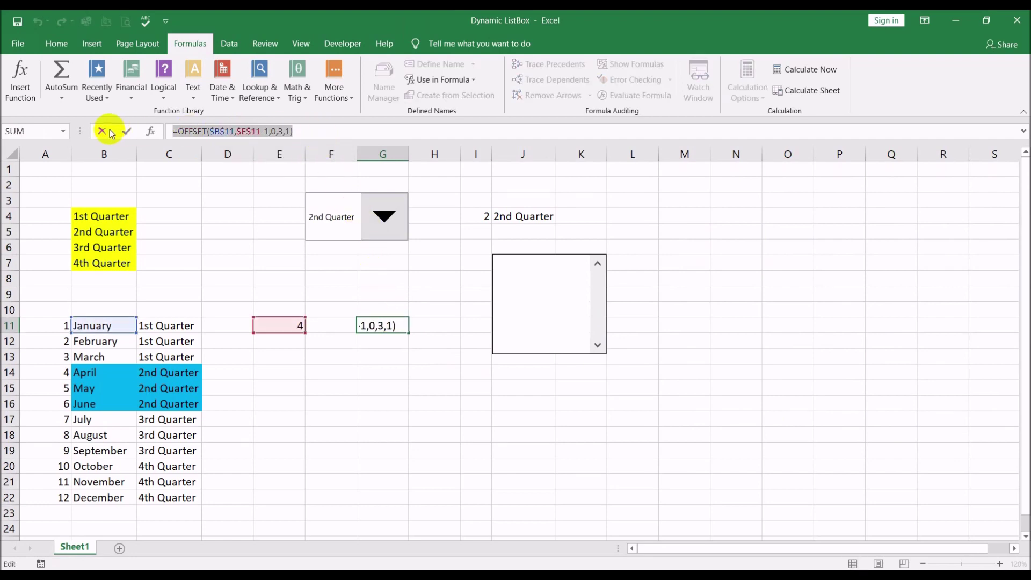
pyautogui.press('Escape')
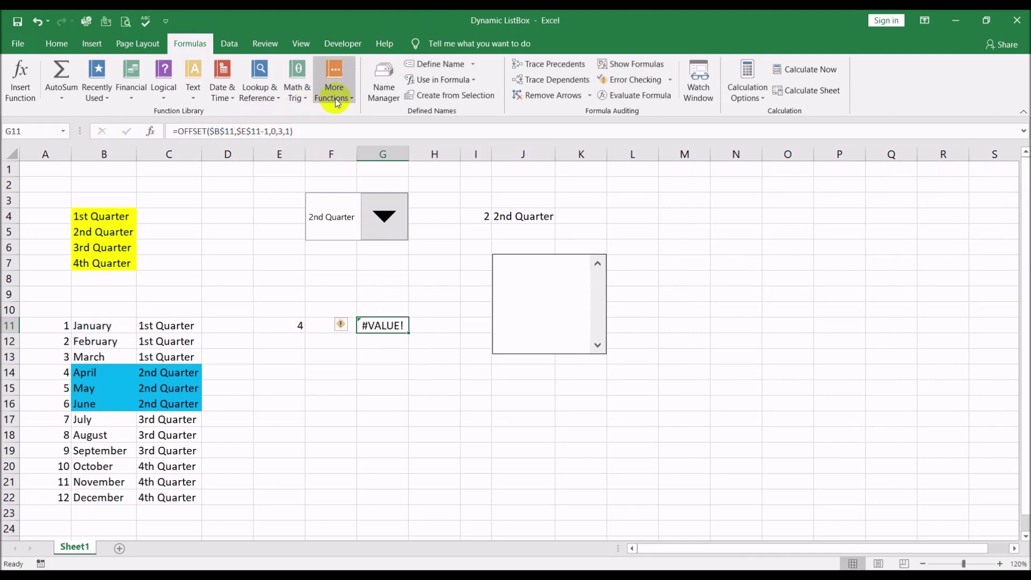
pyautogui.click(380, 86)
pyautogui.doubleClick(722, 245)
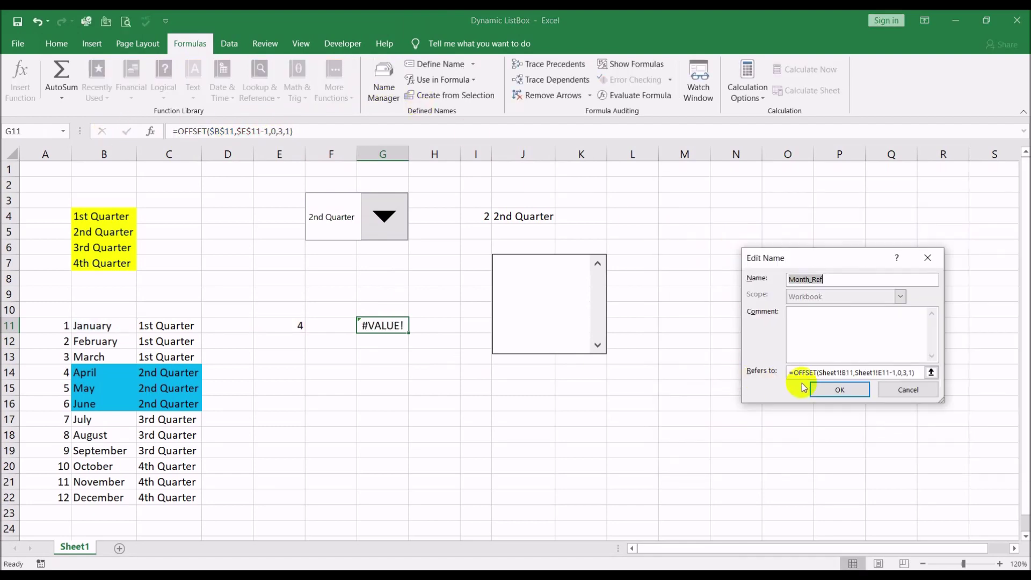
pyautogui.moveTo(791, 372); pyautogui.dragTo(966, 368)
pyautogui.hotkey('ctrl', 'v')
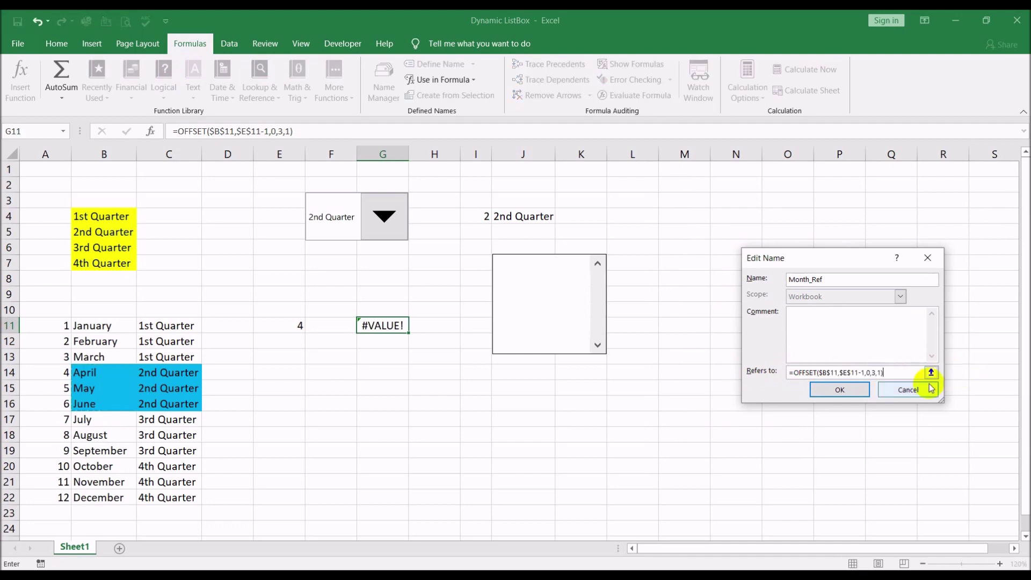
pyautogui.click(833, 386)
pyautogui.click(974, 460)
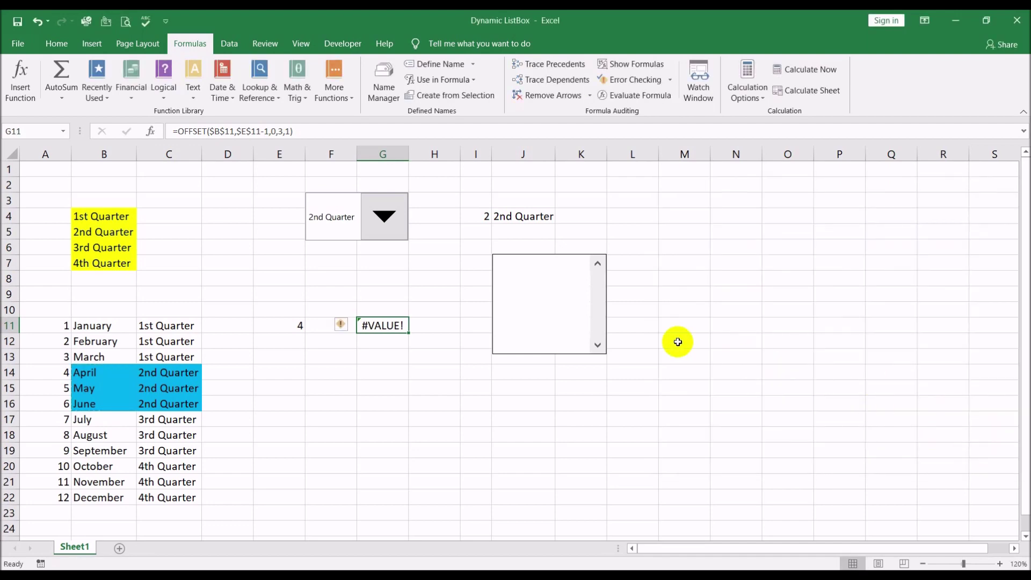
# Set the list box's input range to =month_ref and its cell link to $L$9
pyautogui.rightClick(552, 304)
pyautogui.click(630, 414)
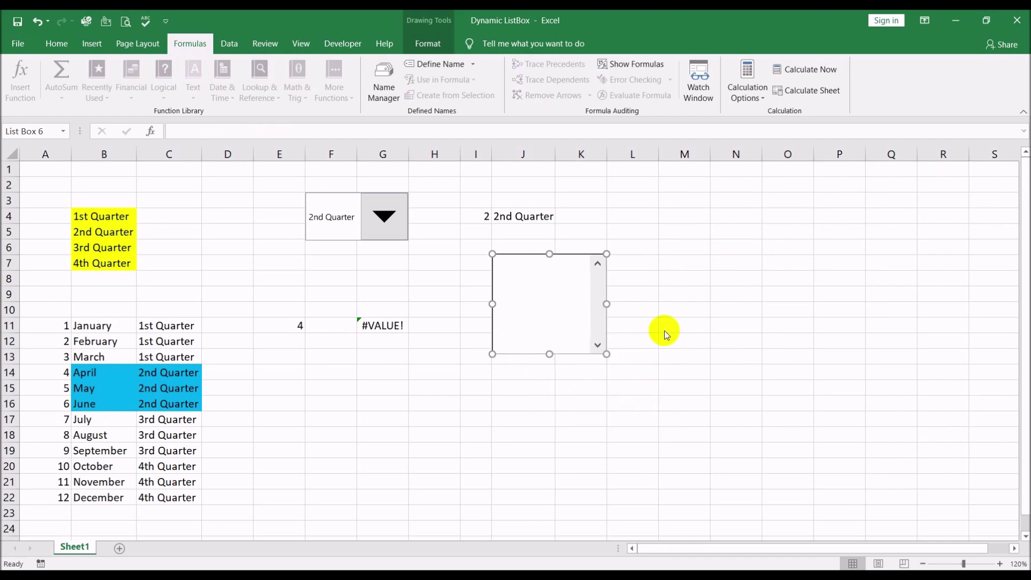
pyautogui.click(756, 234)
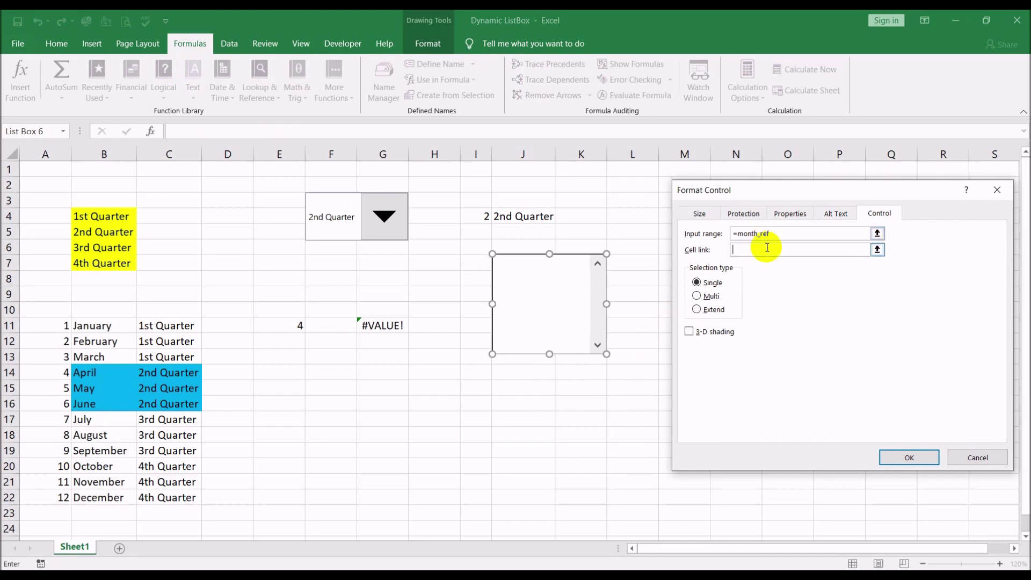
pyautogui.click(650, 293)
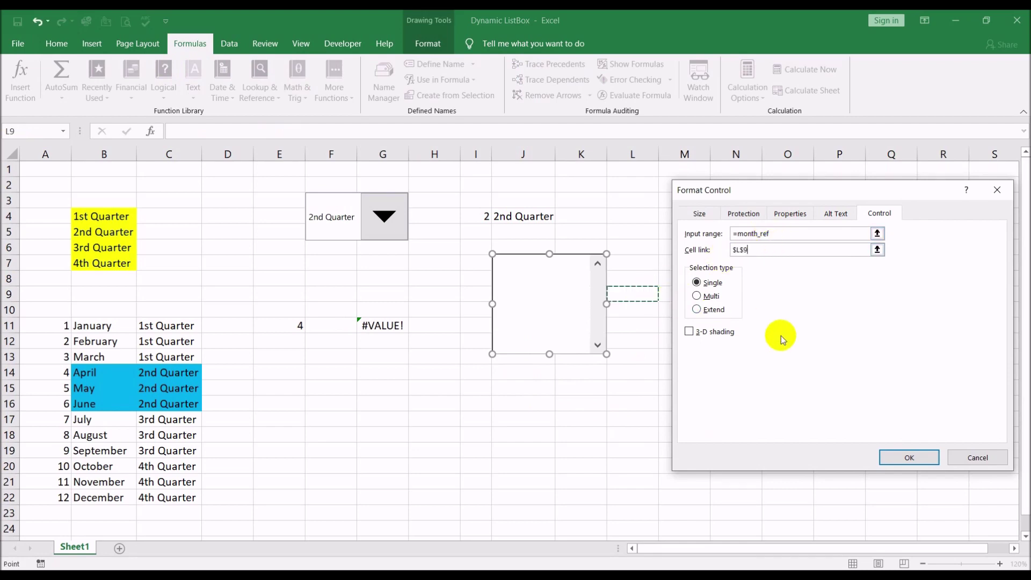
pyautogui.click(907, 457)
pyautogui.click(756, 321)
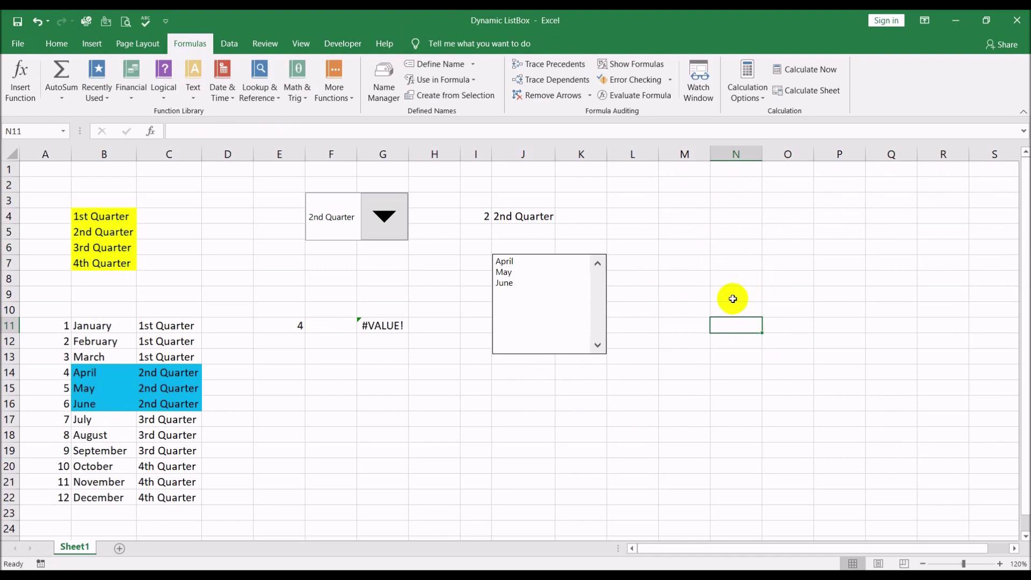
# Test the list box by choosing 1st Quarter in the combo box and selecting January, February and March in turn
pyautogui.click(379, 224)
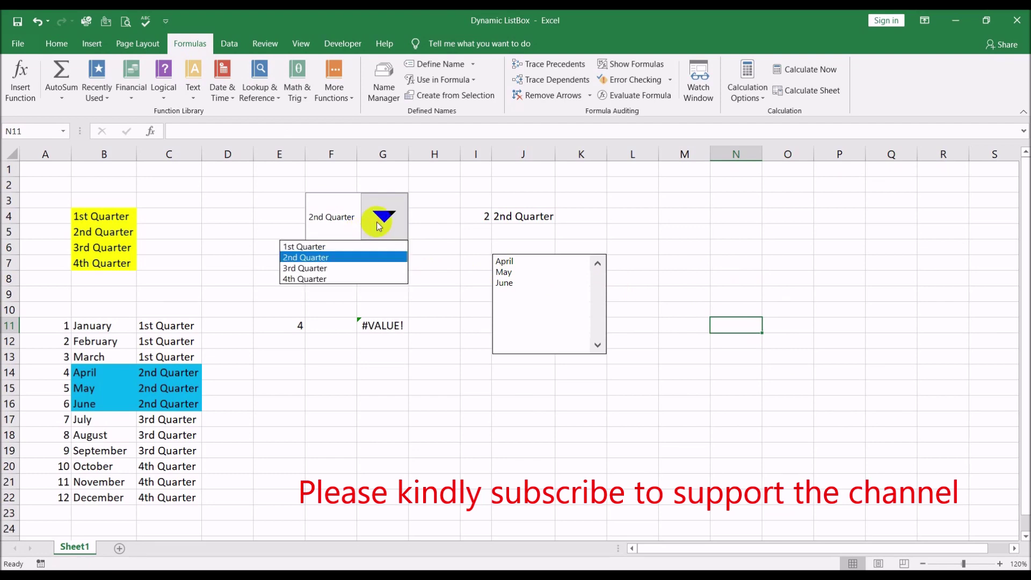
pyautogui.click(346, 246)
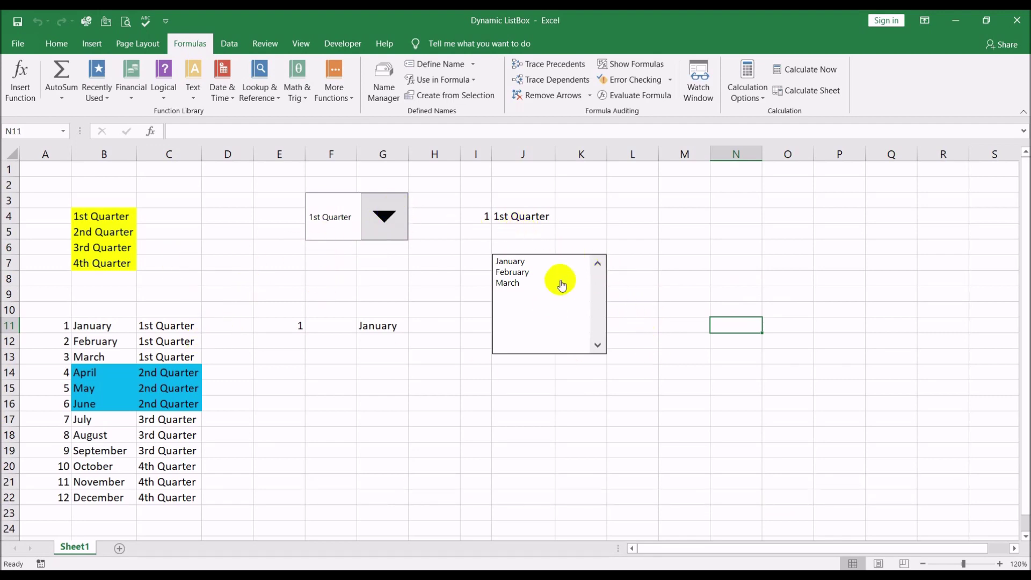
pyautogui.click(514, 262)
pyautogui.click(519, 272)
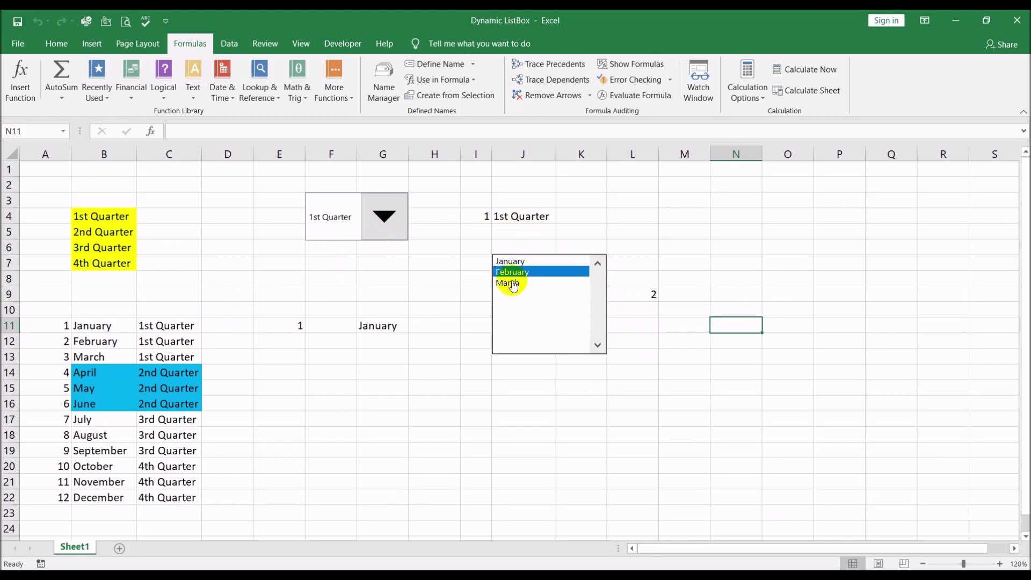
pyautogui.click(508, 282)
# Switch the combo box through 2nd Quarter, 3rd Quarter and 4th Quarter to check the months listed
pyautogui.click(390, 221)
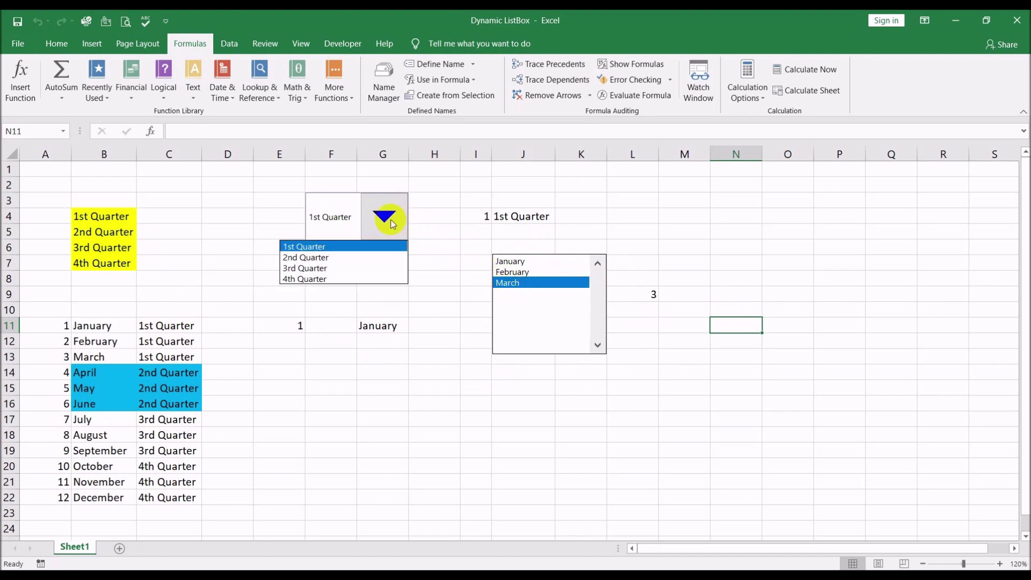
pyautogui.click(334, 257)
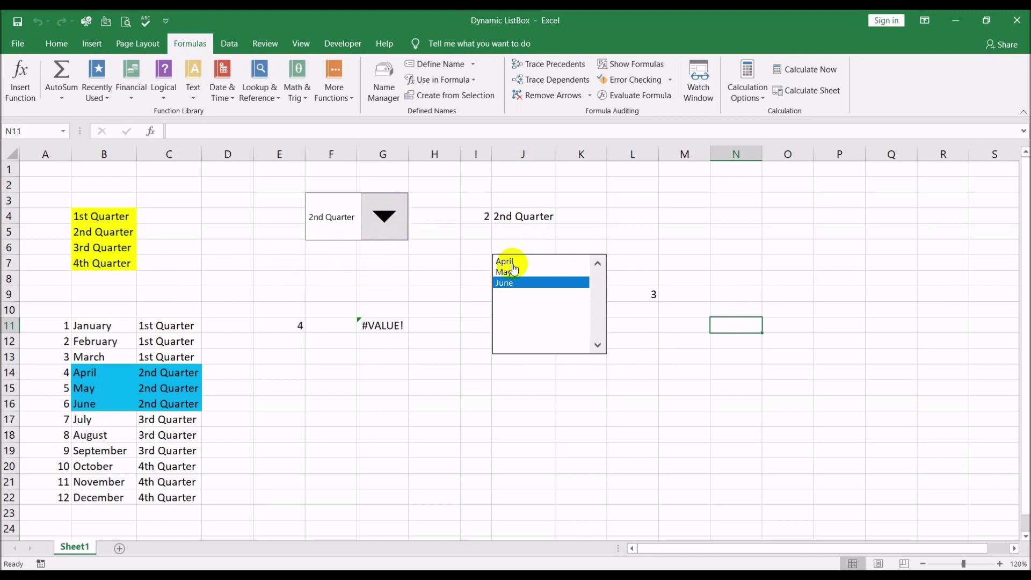
pyautogui.click(387, 228)
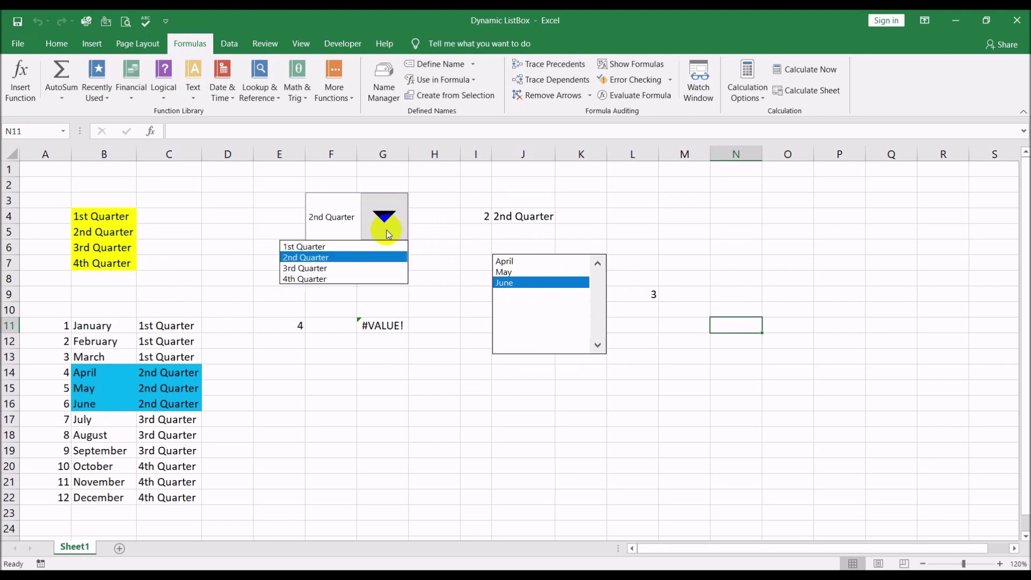
pyautogui.click(304, 267)
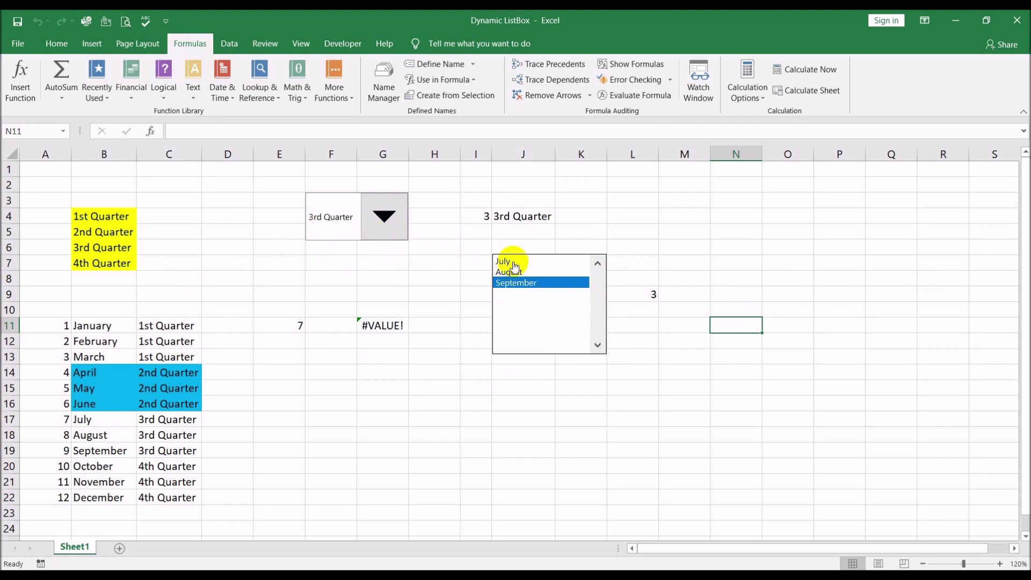
pyautogui.click(395, 224)
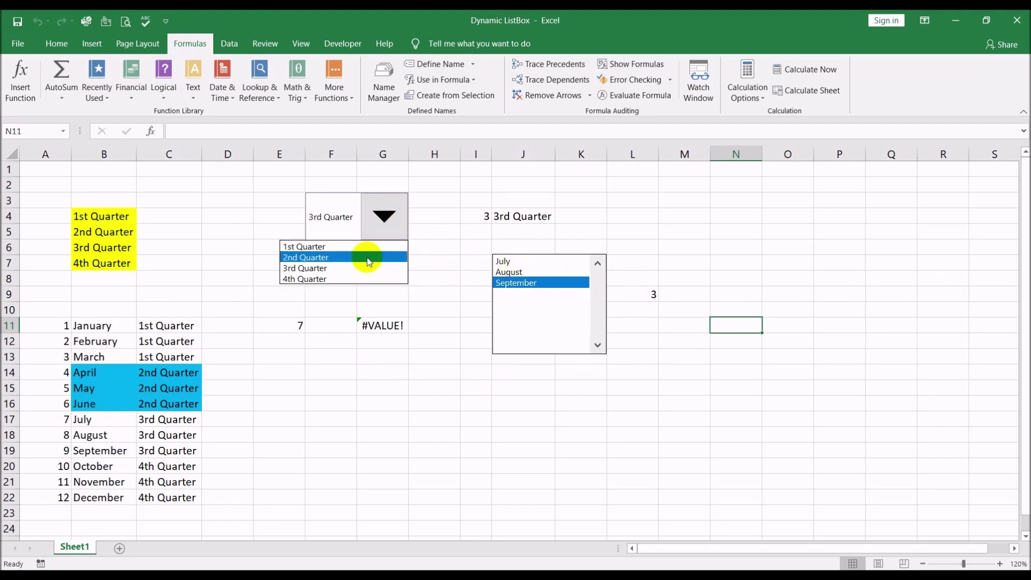
pyautogui.click(344, 278)
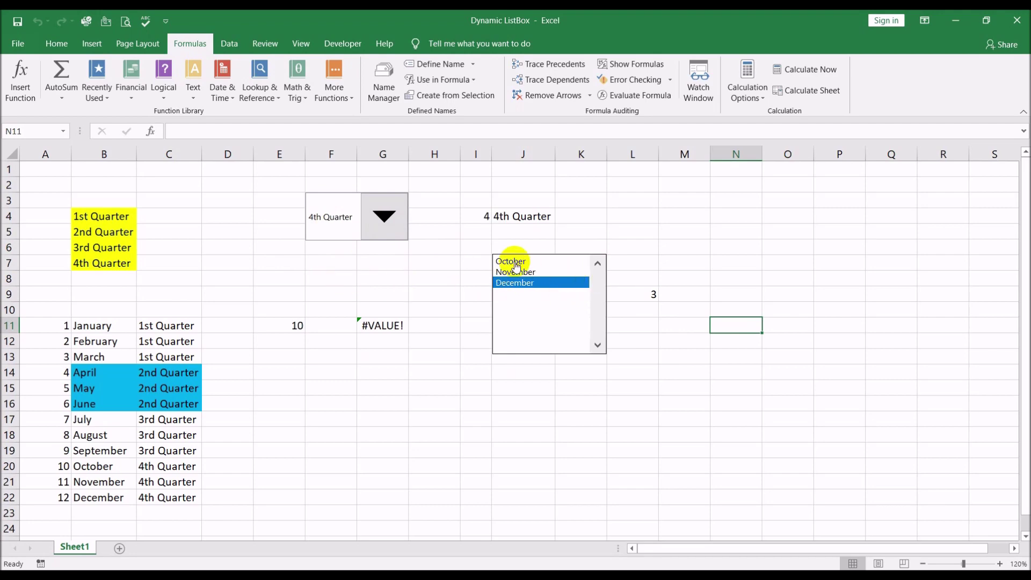
# Examine the definition of the name Month_Ref and the list box's input range and cell link settings
pyautogui.click(384, 83)
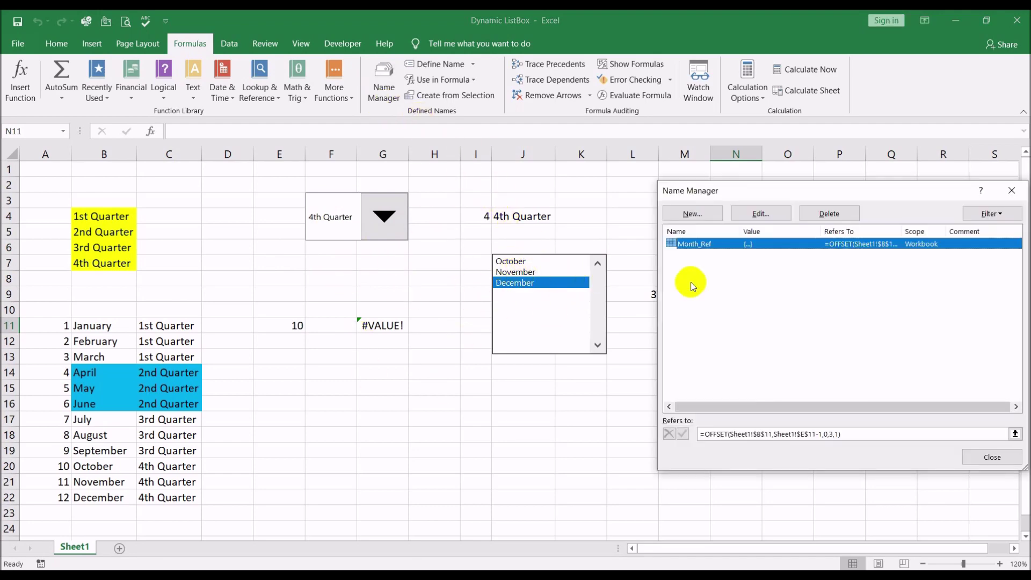
pyautogui.doubleClick(728, 246)
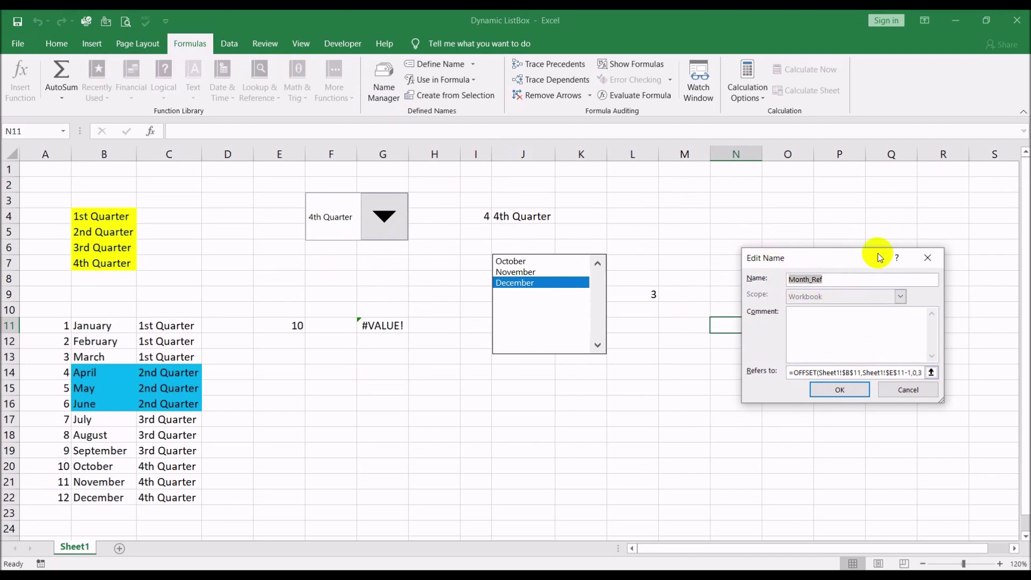
pyautogui.click(907, 390)
pyautogui.click(967, 458)
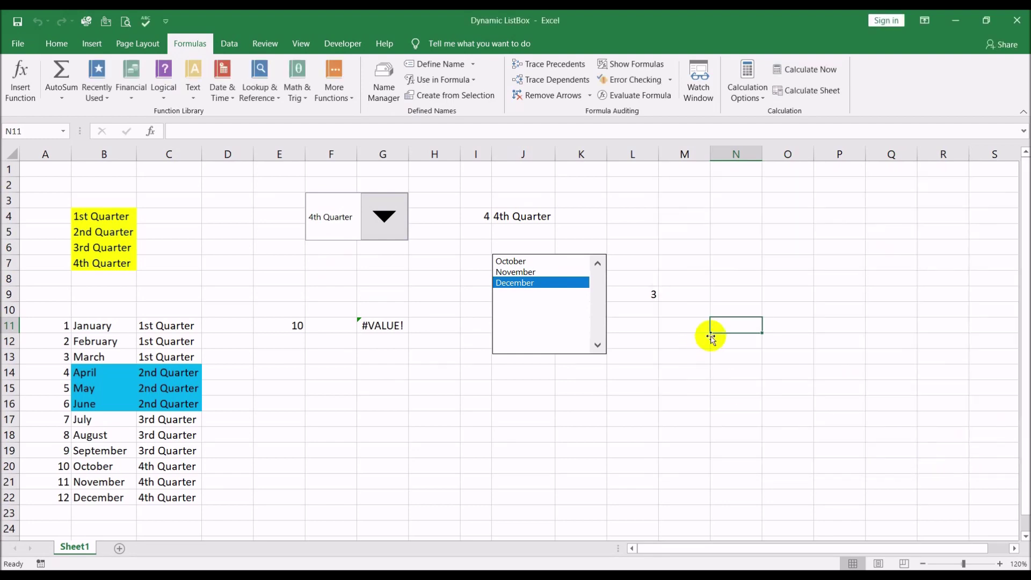
pyautogui.moveTo(722, 294); pyautogui.dragTo(773, 295)
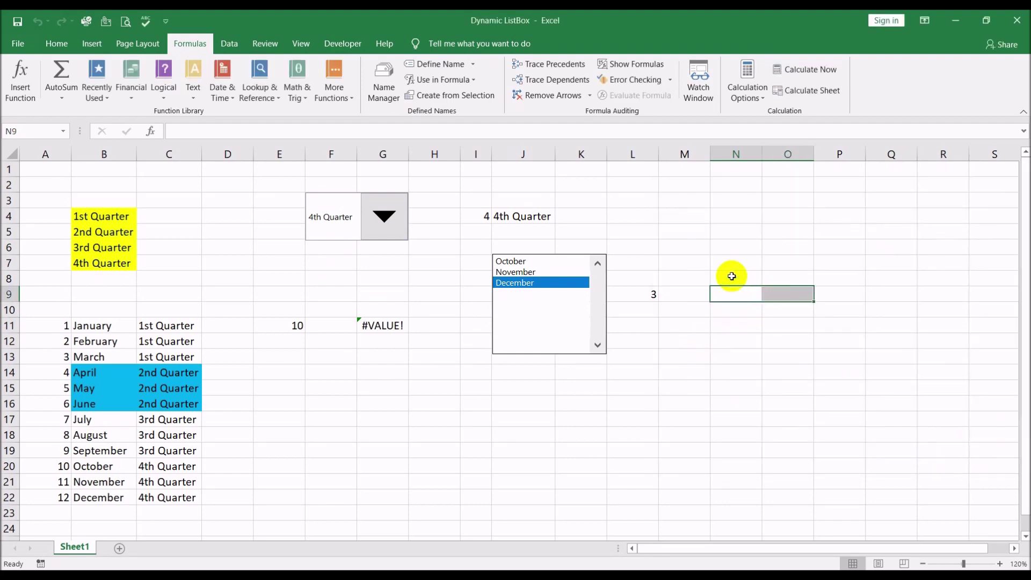
pyautogui.rightClick(515, 318)
pyautogui.click(550, 422)
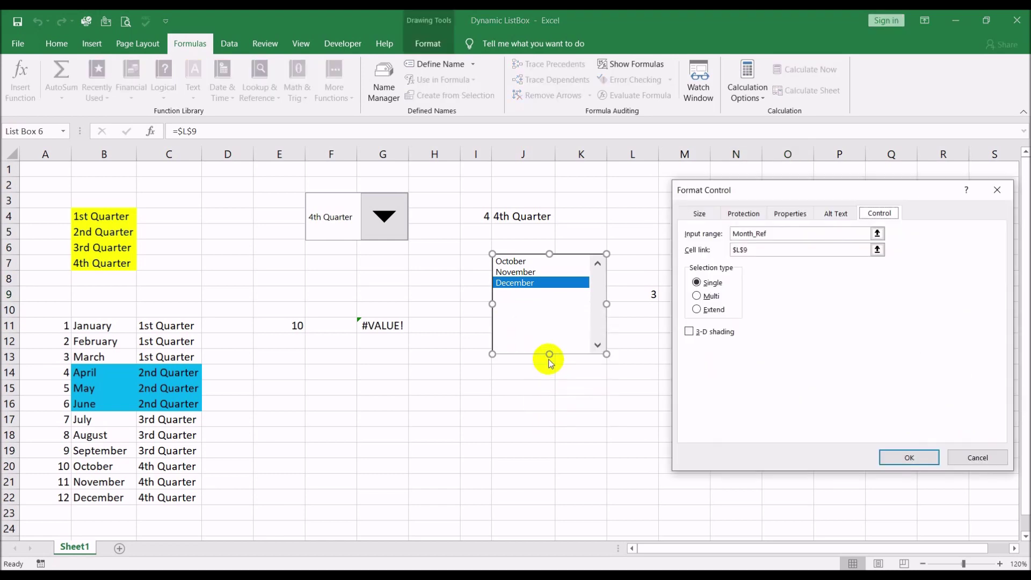
pyautogui.click(999, 458)
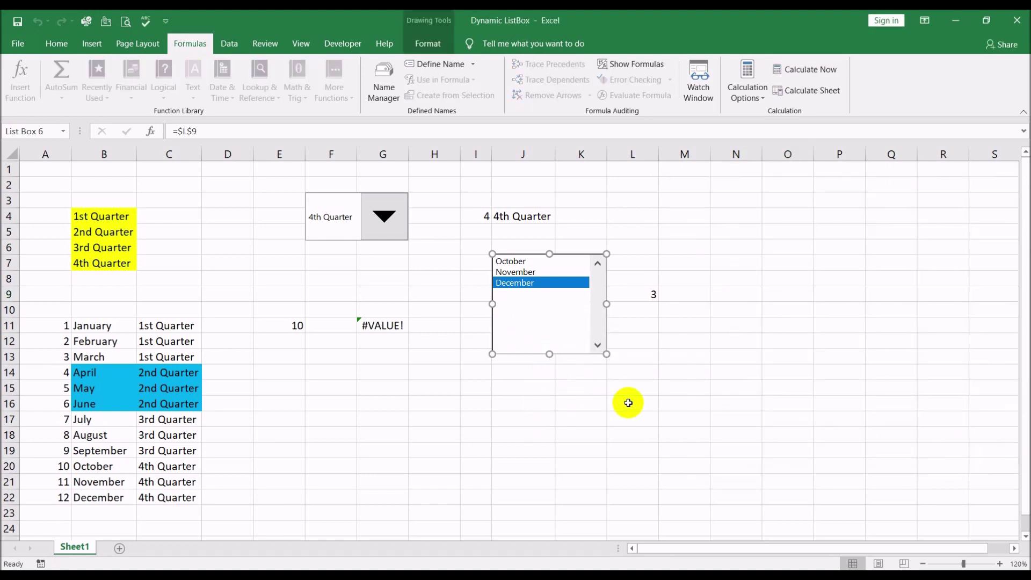
# Shorten the list box from below so that it is just tall enough for three months, then deselect it
pyautogui.moveTo(548, 354); pyautogui.dragTo(548, 289)
pyautogui.click(543, 355)
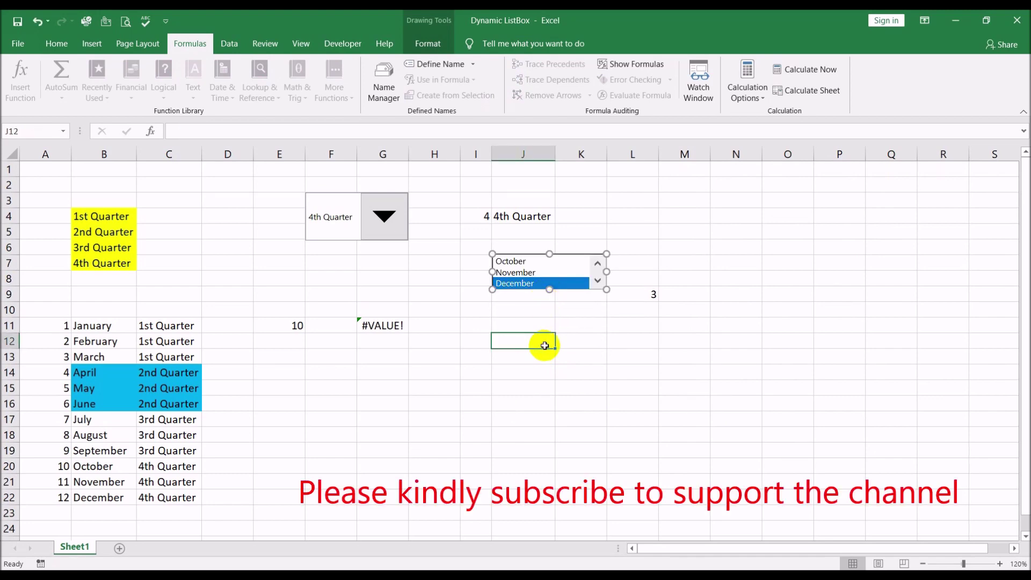
pyautogui.click(686, 356)
pyautogui.click(379, 265)
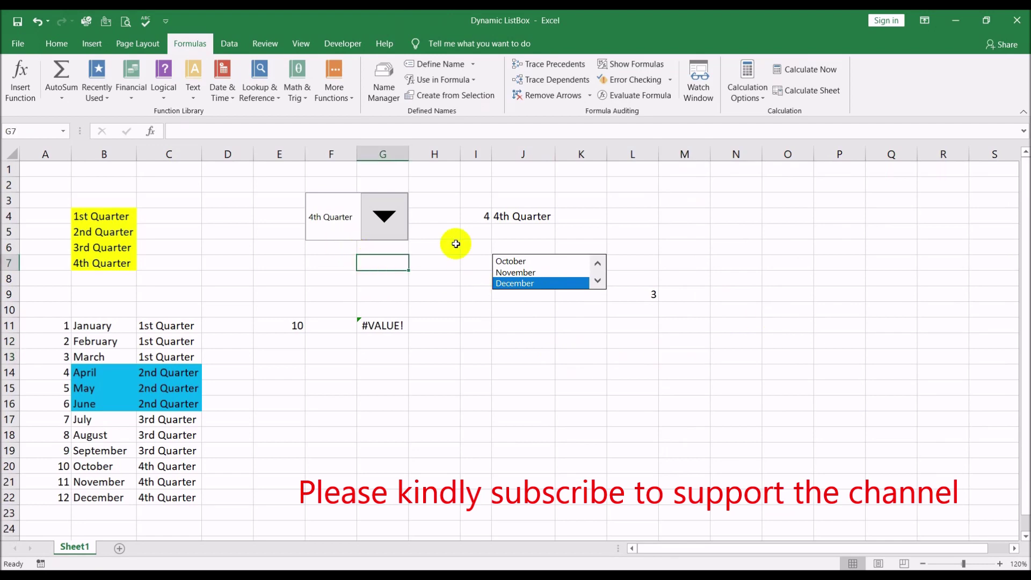
# Choose 1st Quarter in the combo box and select January, February and March in the shortened list box
pyautogui.click(382, 221)
pyautogui.click(342, 245)
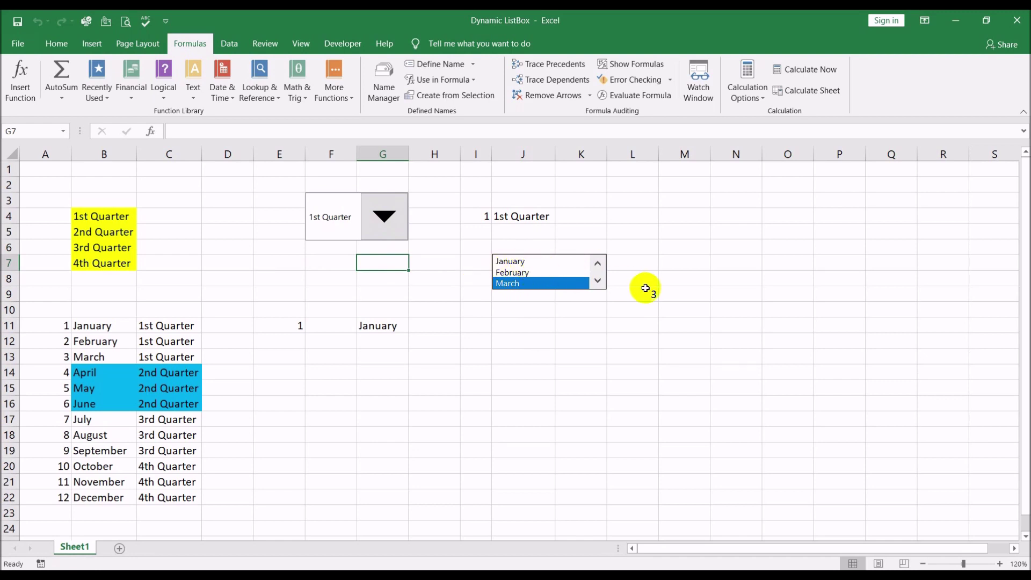
pyautogui.click(501, 261)
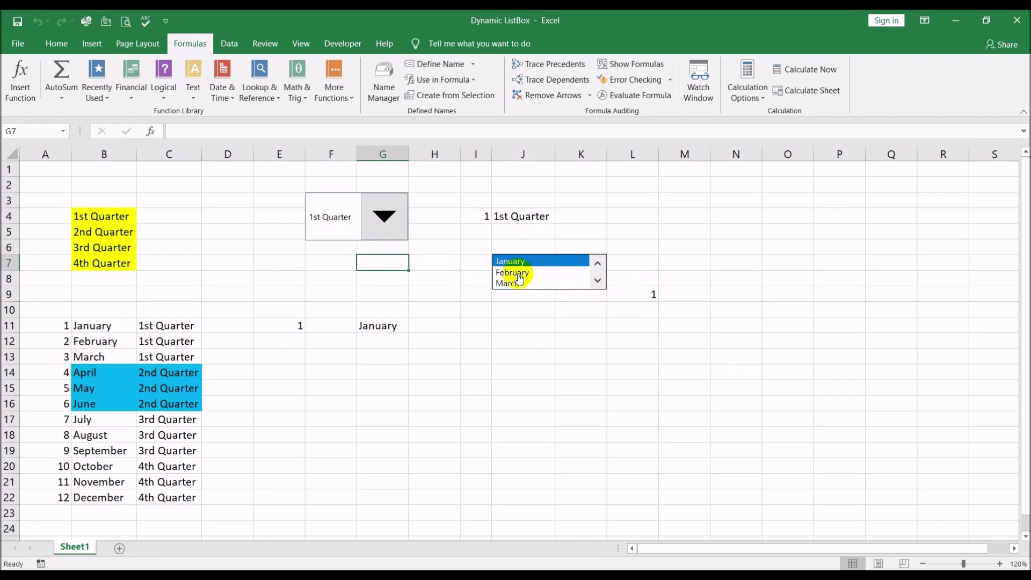
pyautogui.click(517, 272)
pyautogui.click(520, 284)
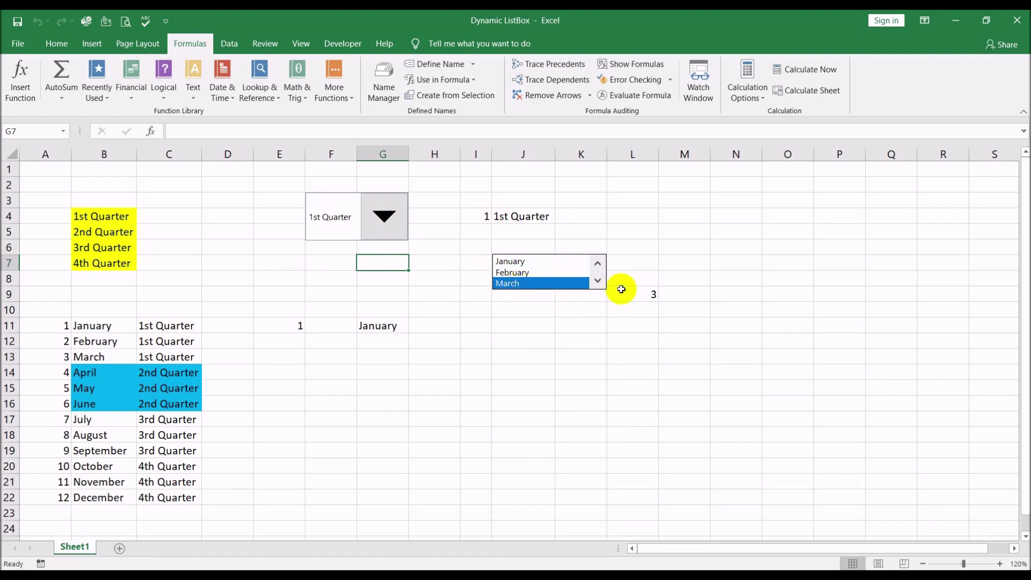
# Choose 2nd Quarter in the combo box and select April, May and finally June in the list box
pyautogui.click(381, 220)
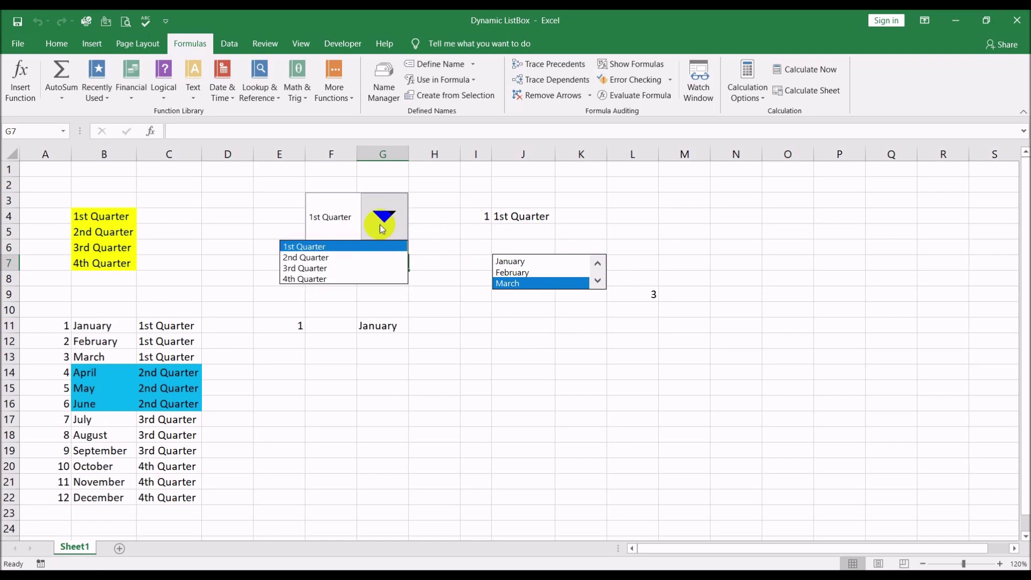
pyautogui.click(329, 259)
pyautogui.click(519, 263)
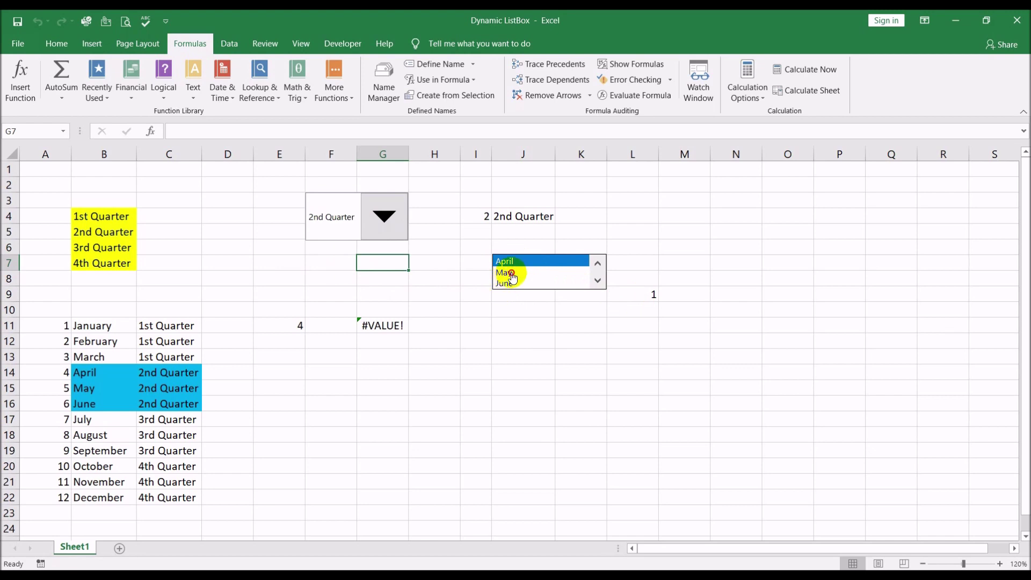
pyautogui.click(504, 272)
pyautogui.click(505, 283)
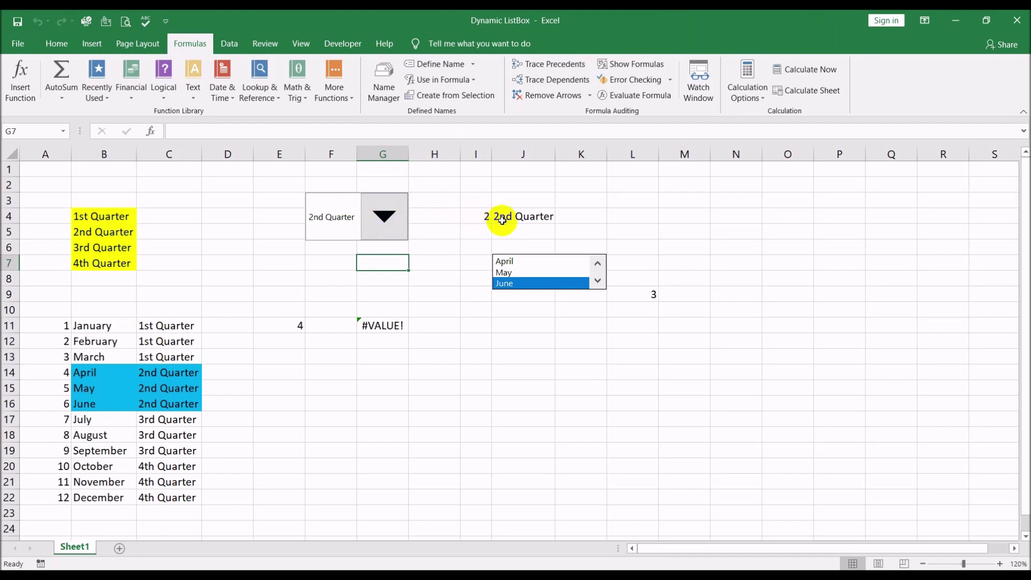
# Review the INDEX formula in J4, the MATCH formula in E11 and the OFFSET formula in G11
pyautogui.click(529, 217)
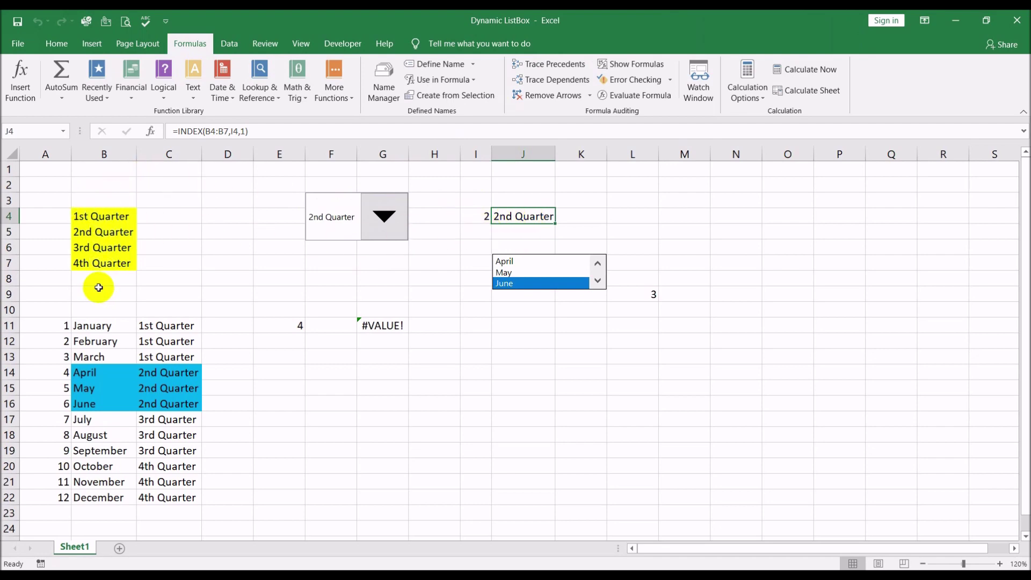
pyautogui.click(280, 330)
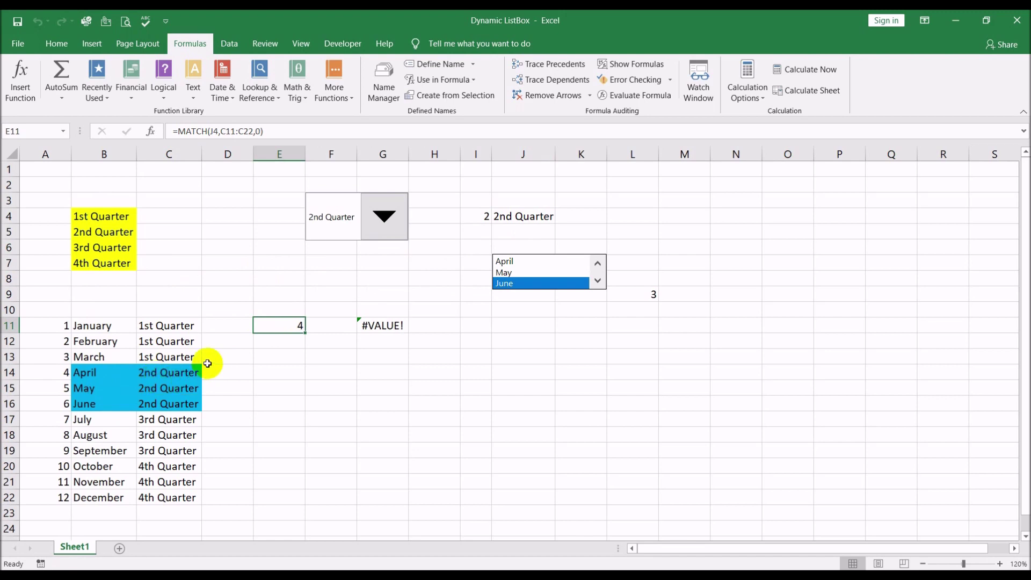
pyautogui.click(387, 326)
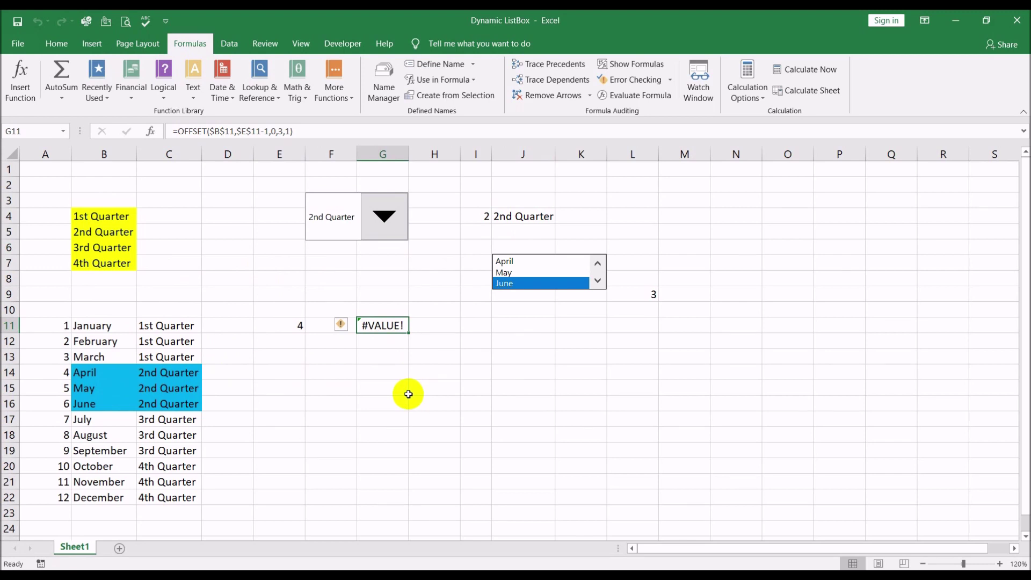